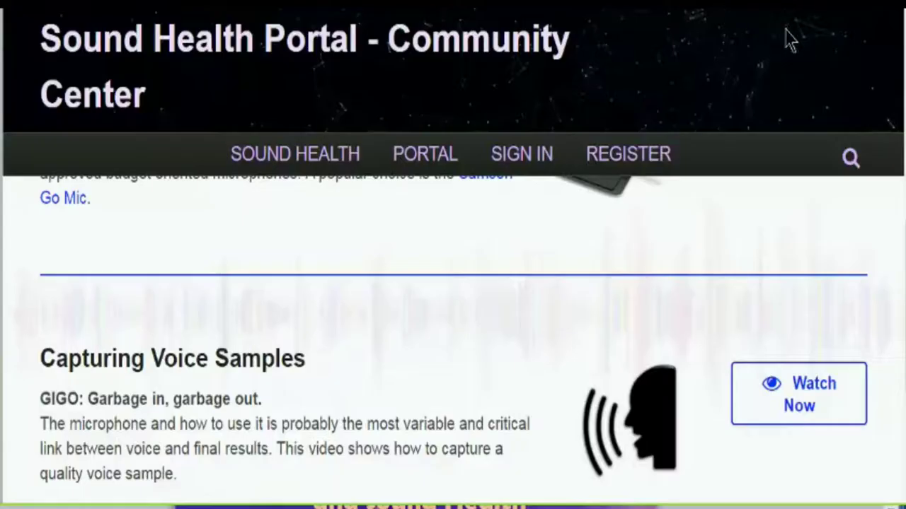
- Open the Templates catalogue from the PORTAL menu and scroll through the condition template grid
mouse_move(425, 162)
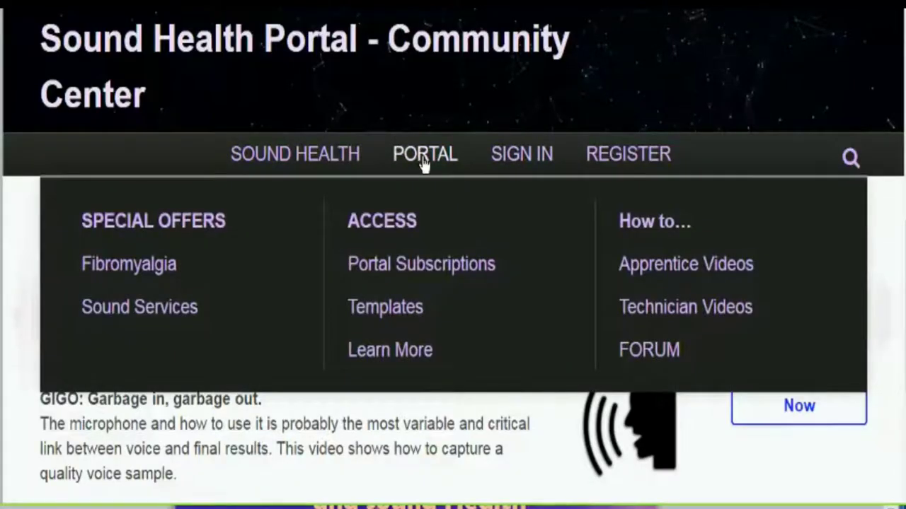
left_click(395, 312)
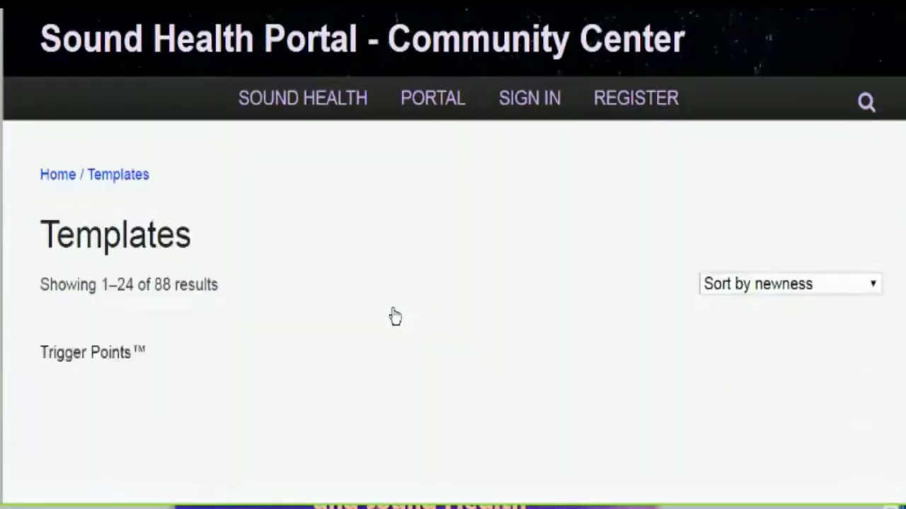
scroll(890, 150, "down", 6)
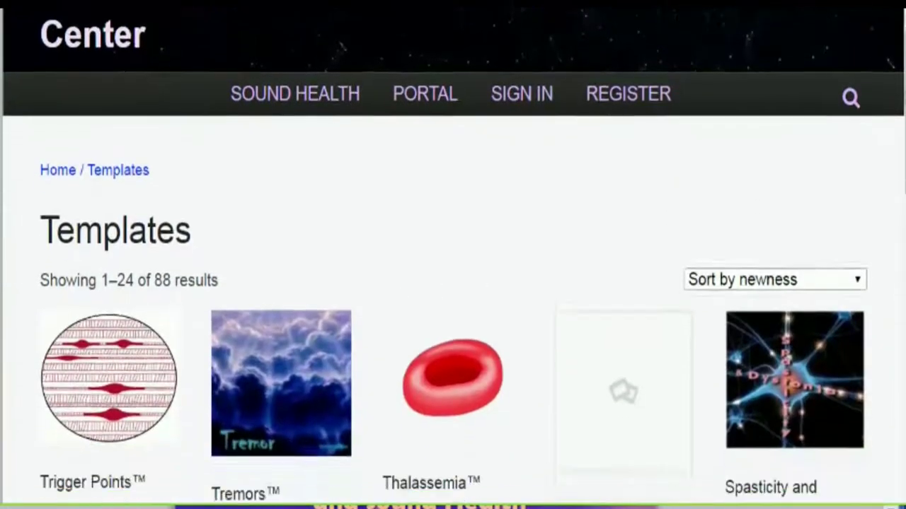
scroll(882, 177, "down", 5)
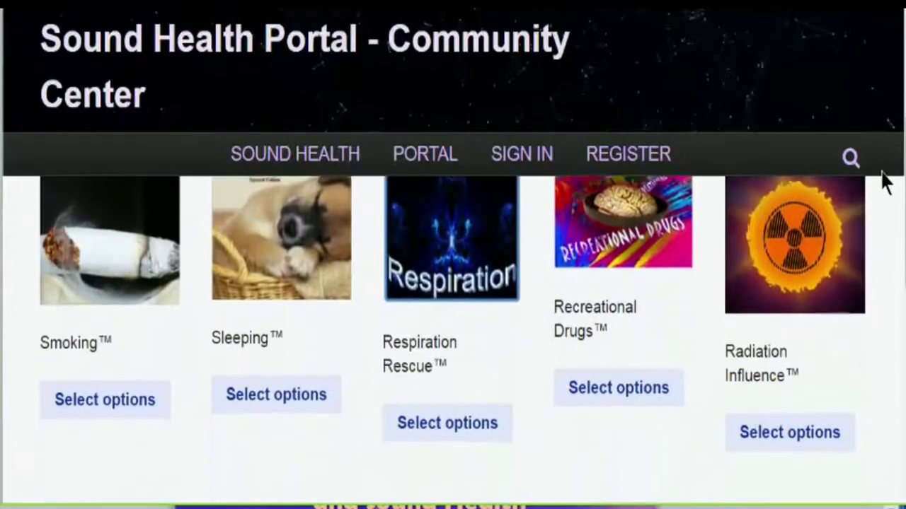
scroll(882, 237, "down", 1)
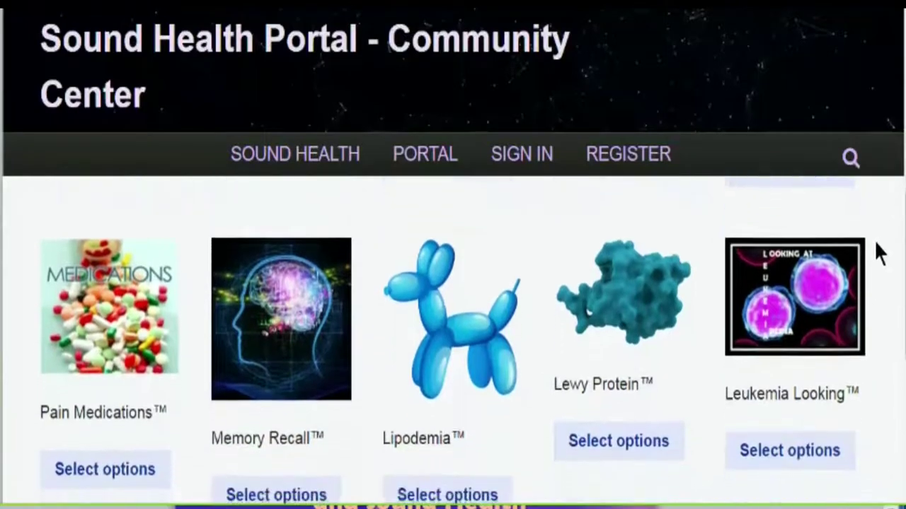
scroll(875, 244, "down", 1)
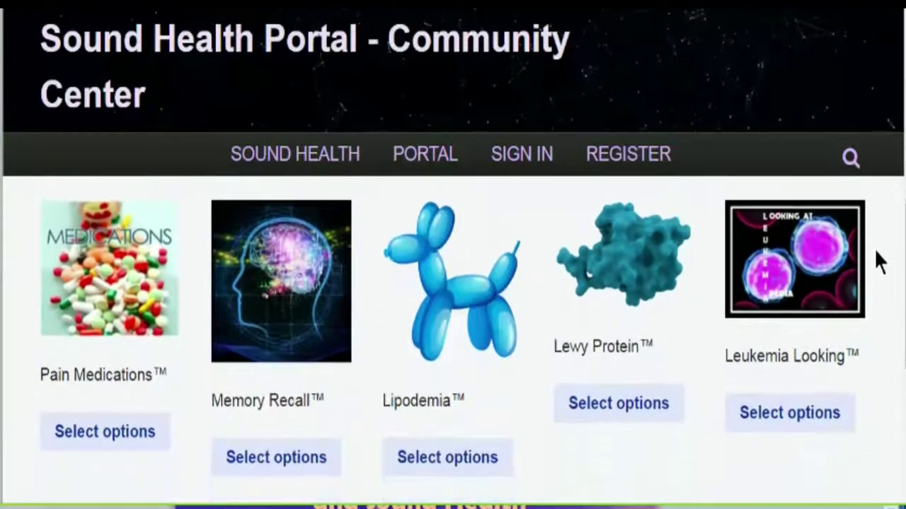
scroll(877, 266, "down", 4)
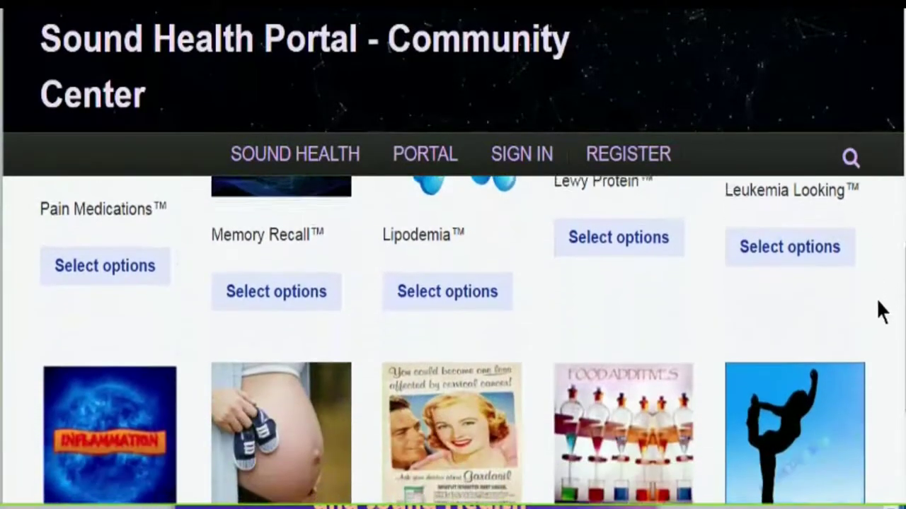
scroll(877, 320, "down", 1)
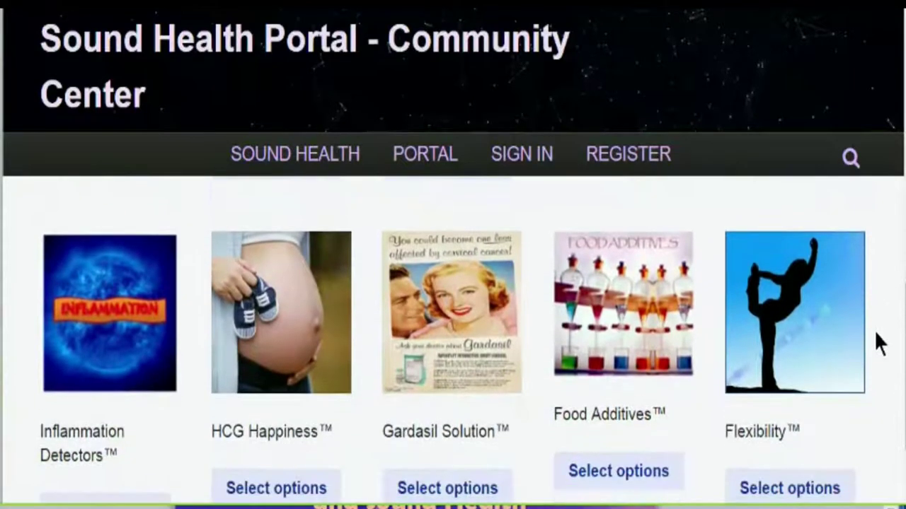
scroll(877, 357, "down", 1)
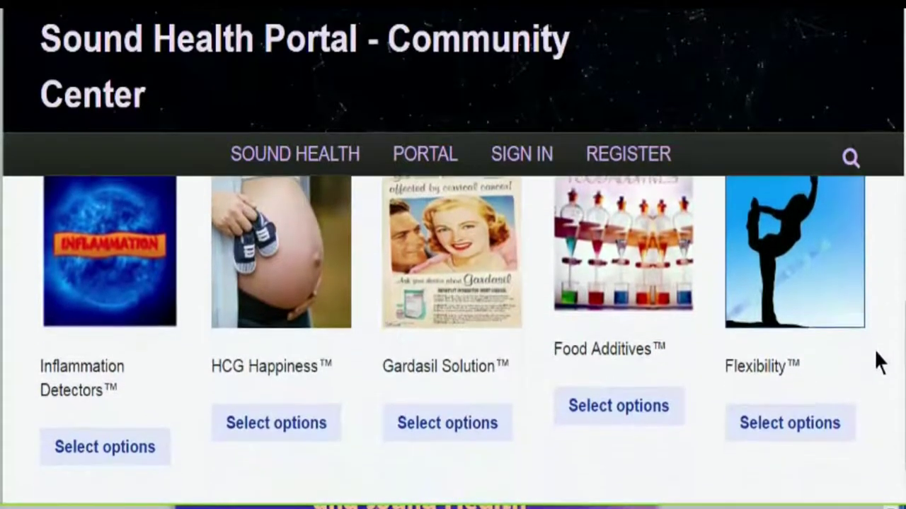
scroll(877, 366, "down", 3)
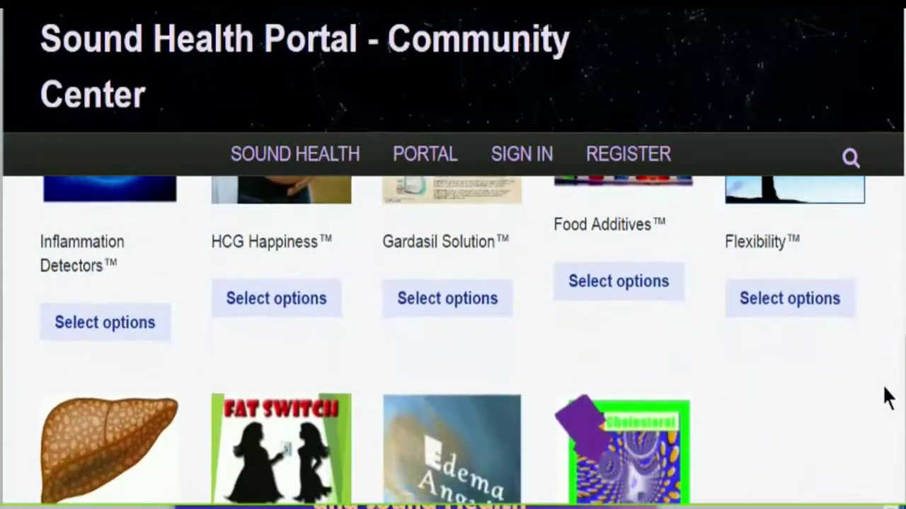
scroll(893, 425, "down", 3)
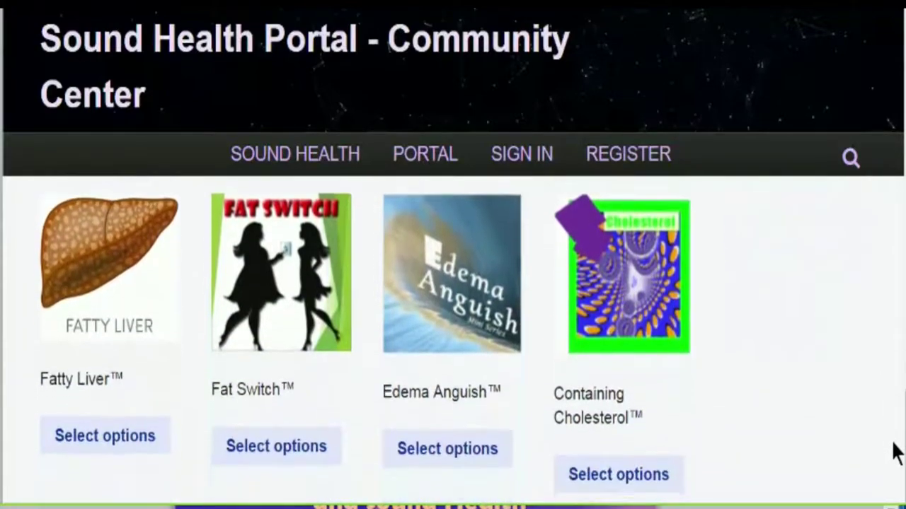
scroll(893, 486, "down", 8)
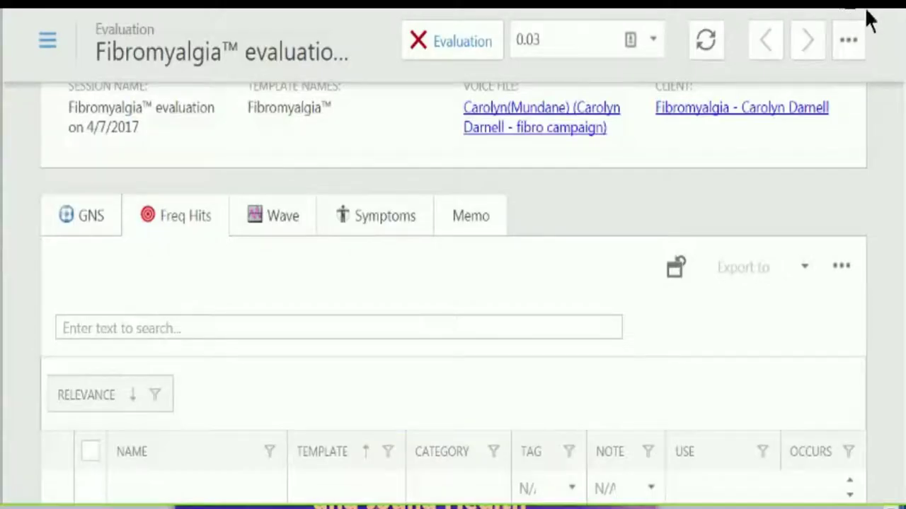
- Start a new client named 'Fibromyalgia campaign' with birthday 12/12/12
scroll(453, 283, "up", 3)
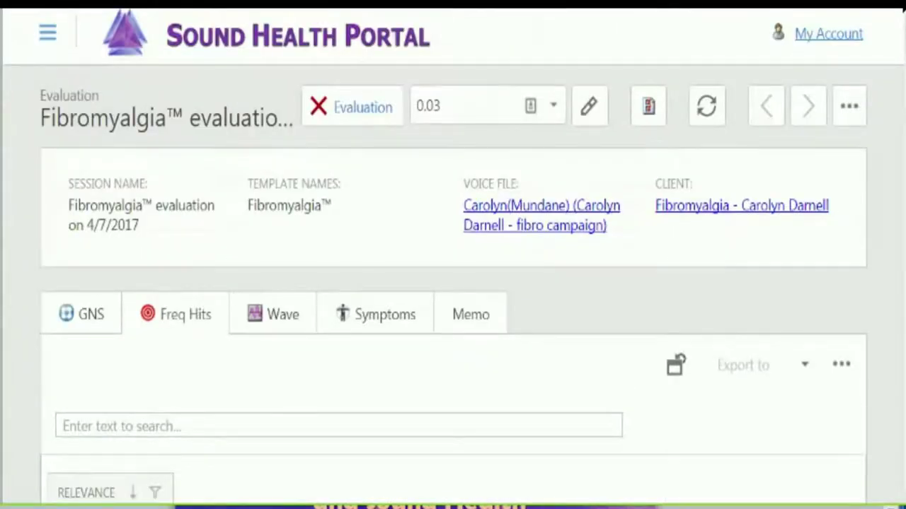
left_click(47, 32)
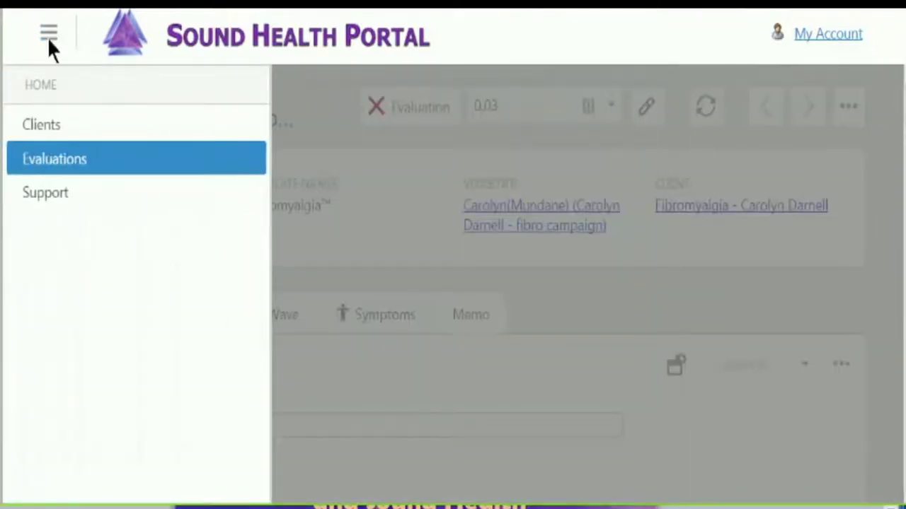
left_click(40, 127)
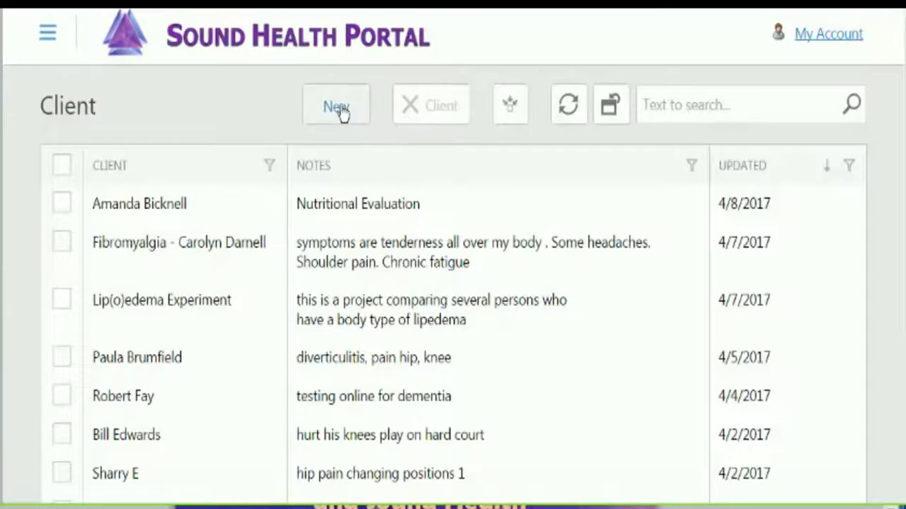
left_click(340, 112)
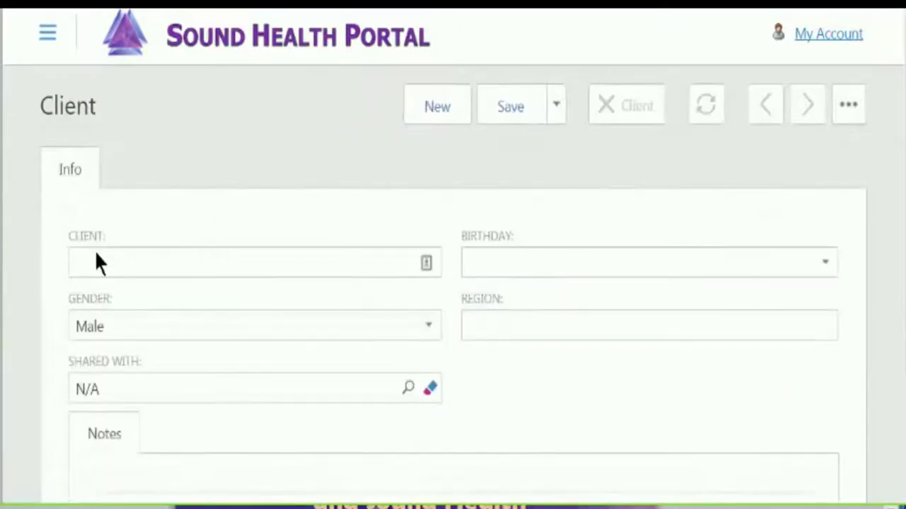
left_click(100, 260)
type("Fibromyalgia campaign")
left_click(496, 263)
type("12/12/12")
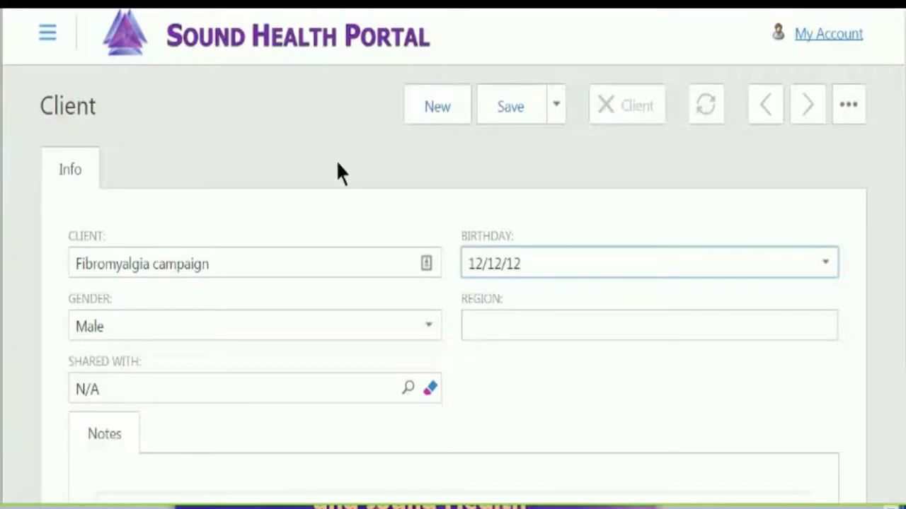
- Capitalize 'Campaign', set region 'world wide', note 'collection of fibromyalgia clients', then save and close
left_click_drag(160, 264, 152, 264)
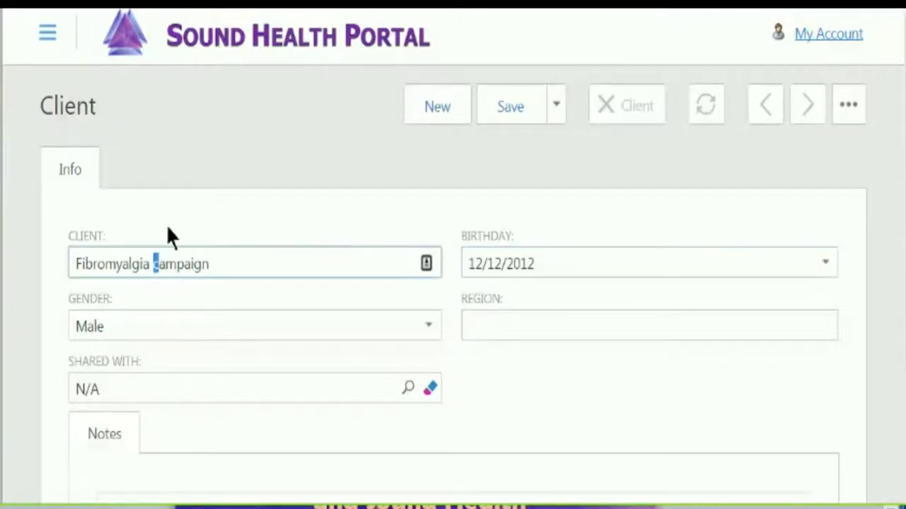
type("C")
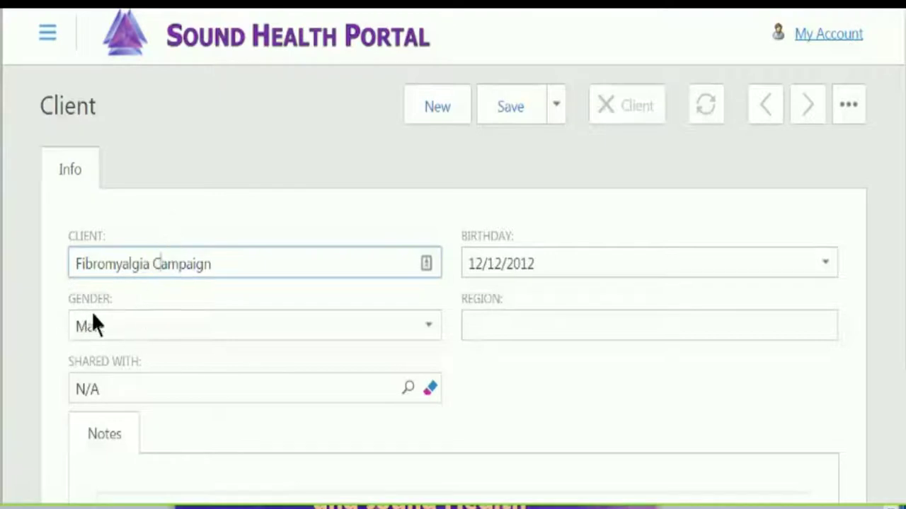
left_click(487, 326)
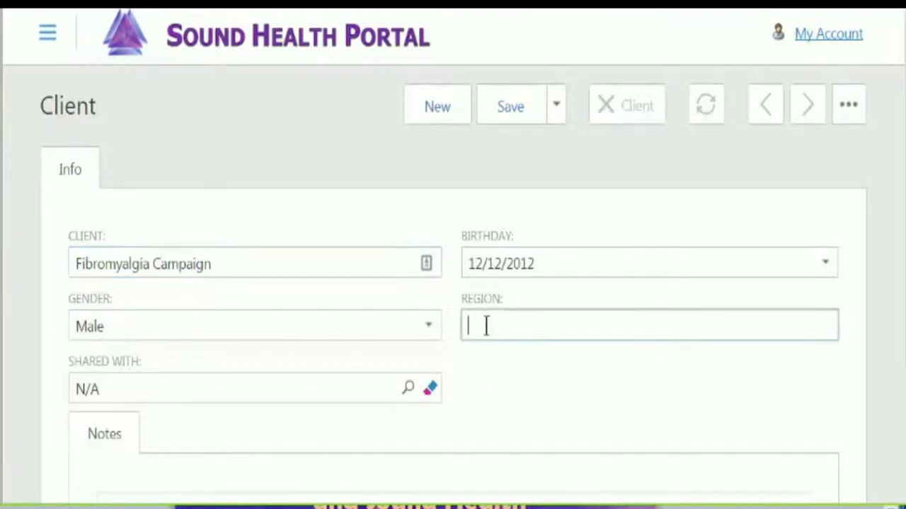
type("world wide")
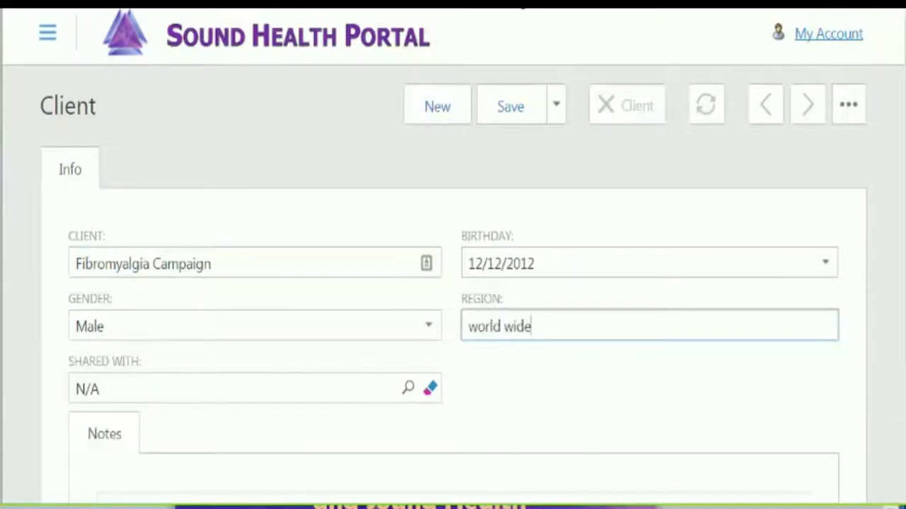
scroll(898, 107, "down", 2)
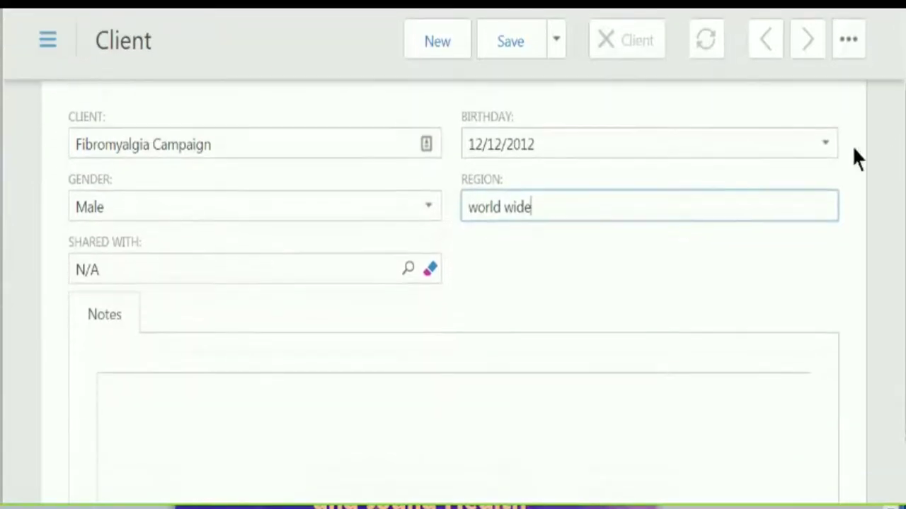
left_click(257, 409)
type("collection of fibromyalgia clients")
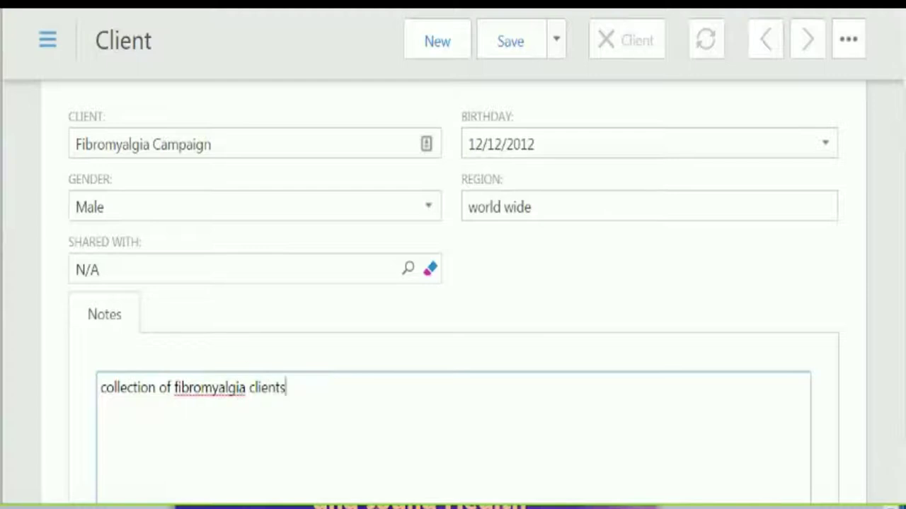
left_click(553, 40)
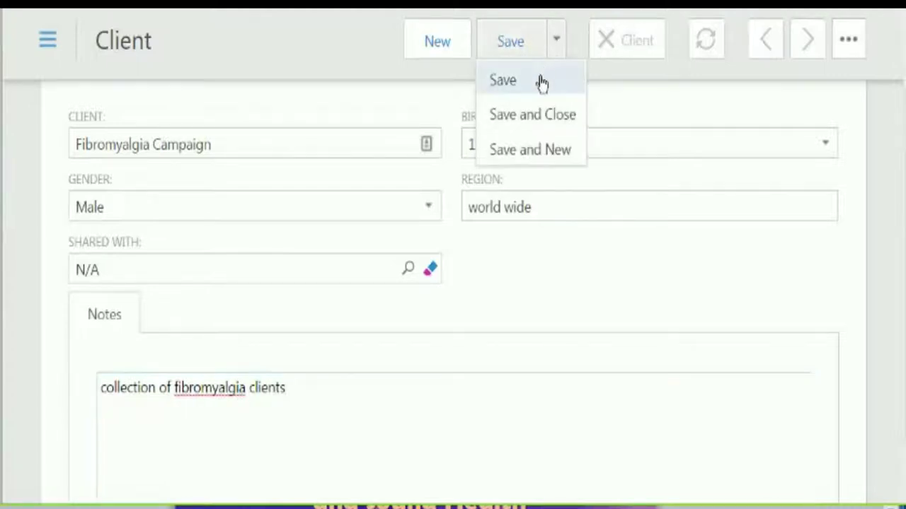
left_click(512, 118)
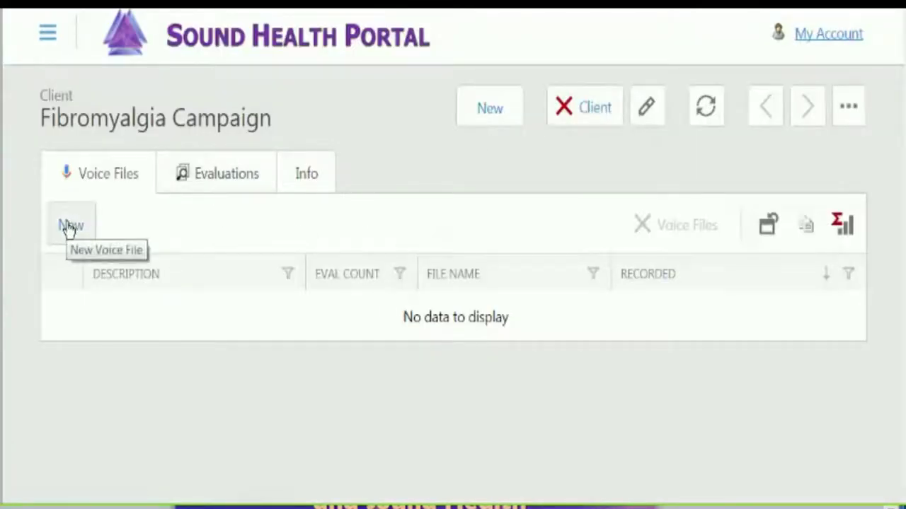
- Start a new voice file, browse for the recording, and arrange the Explorer and Audacity windows
left_click(69, 227)
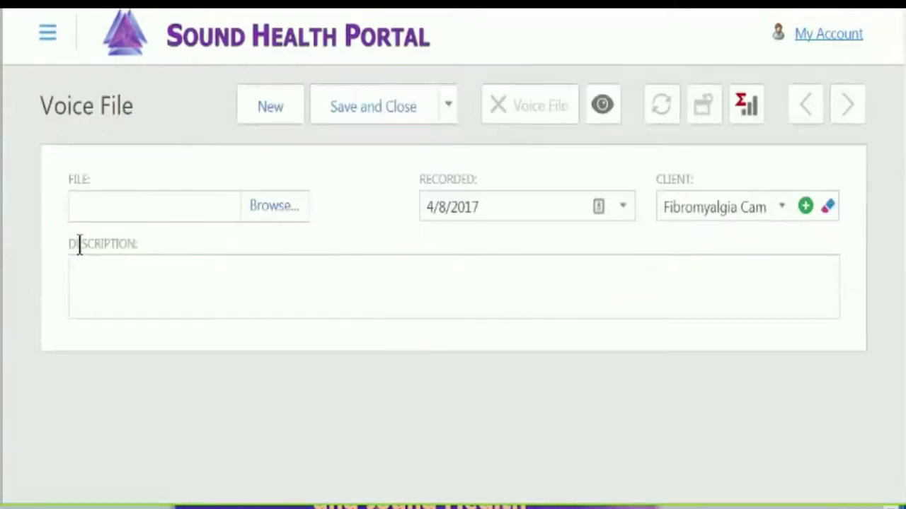
left_click(274, 205)
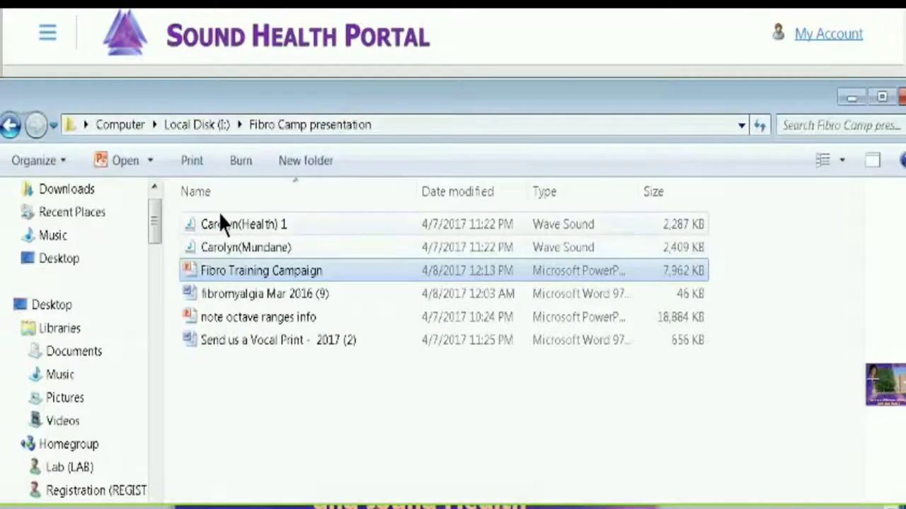
left_click_drag(438, 105, 467, 71)
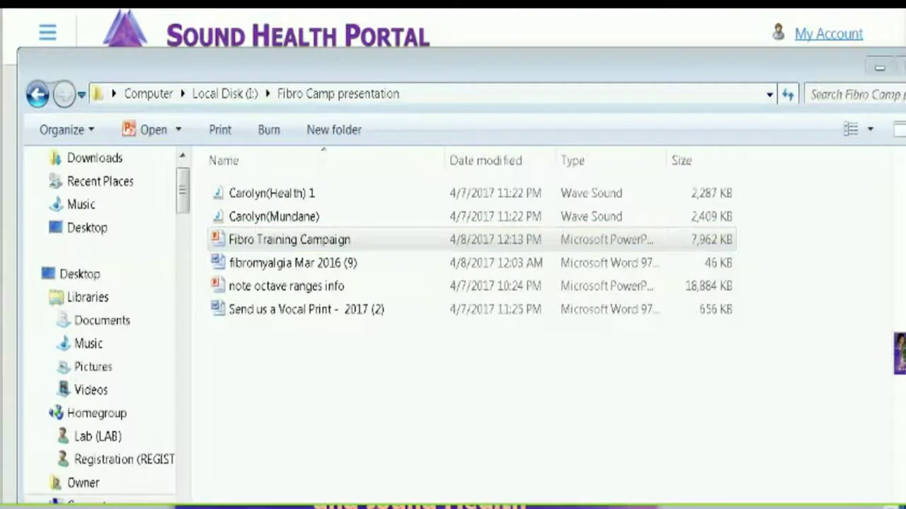
left_click_drag(814, 28, 727, 28)
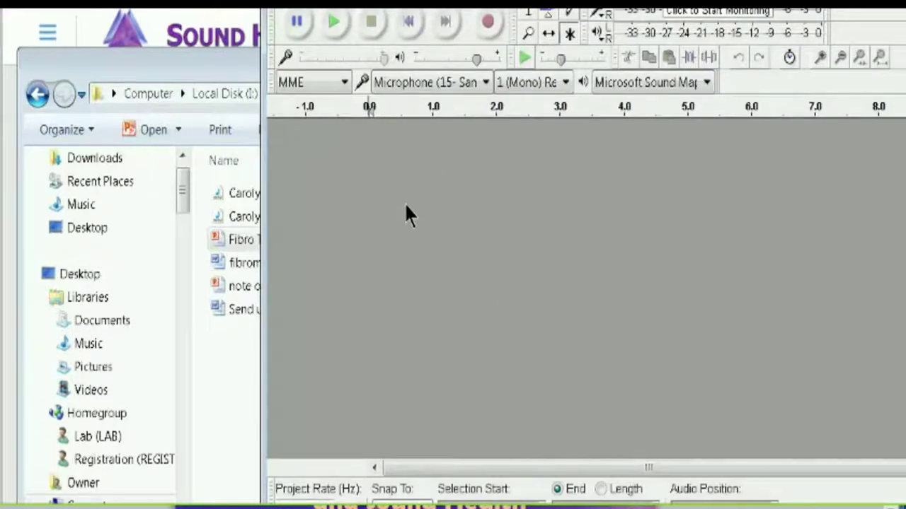
- Import the Health wave recording into Audacity via File > Import > Audio and move the window aside
left_click(298, 7)
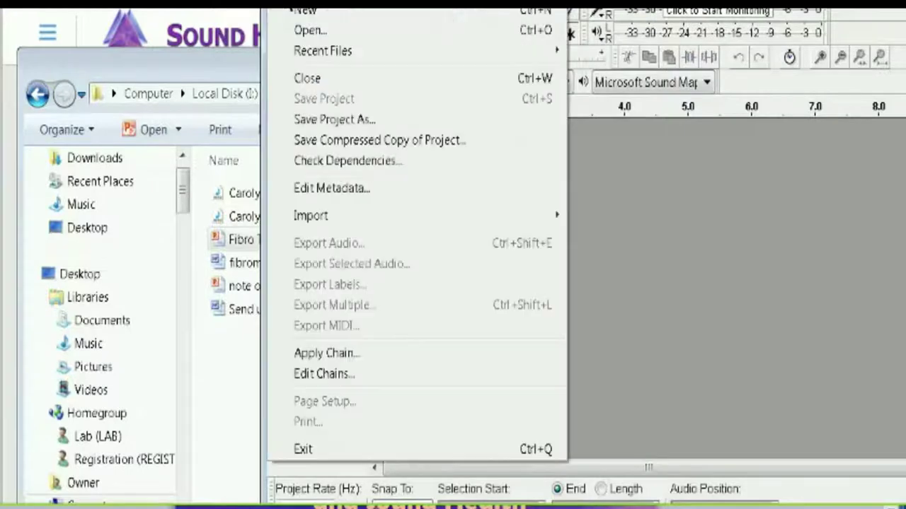
mouse_move(316, 213)
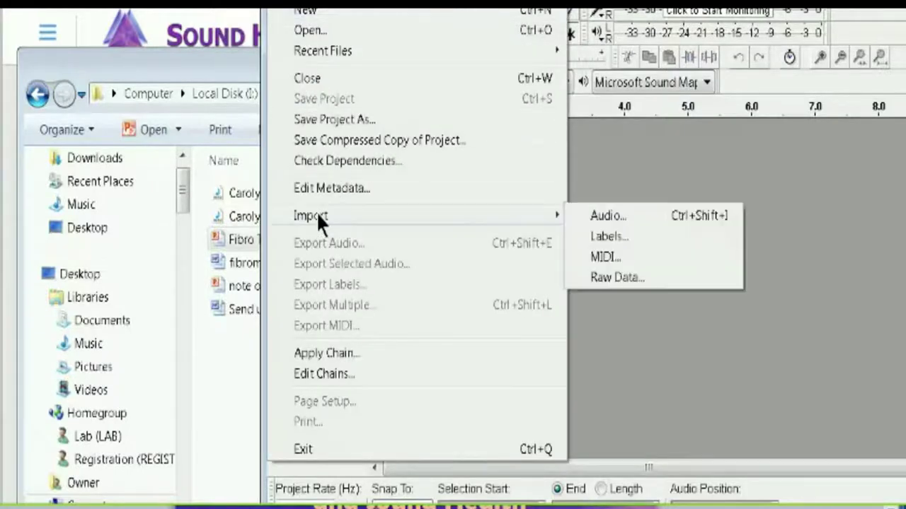
left_click(614, 211)
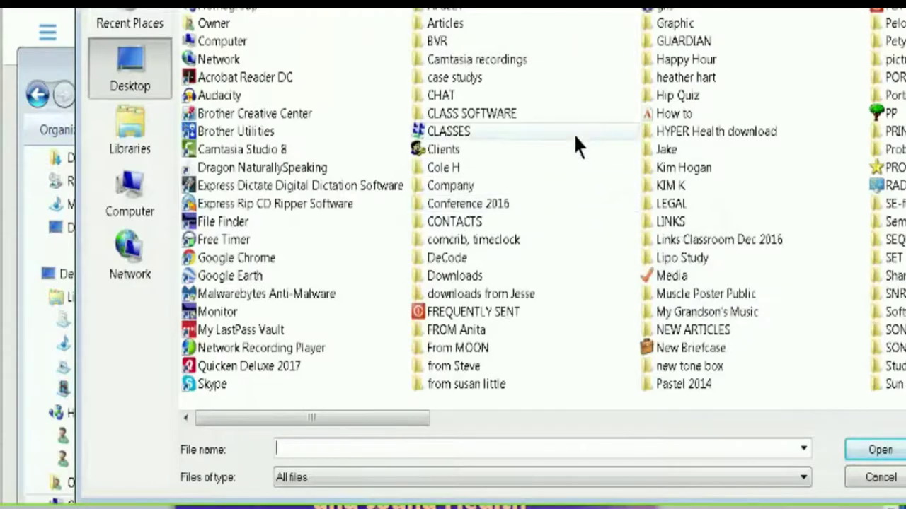
scroll(573, 133, "right", 3)
double_click(718, 131)
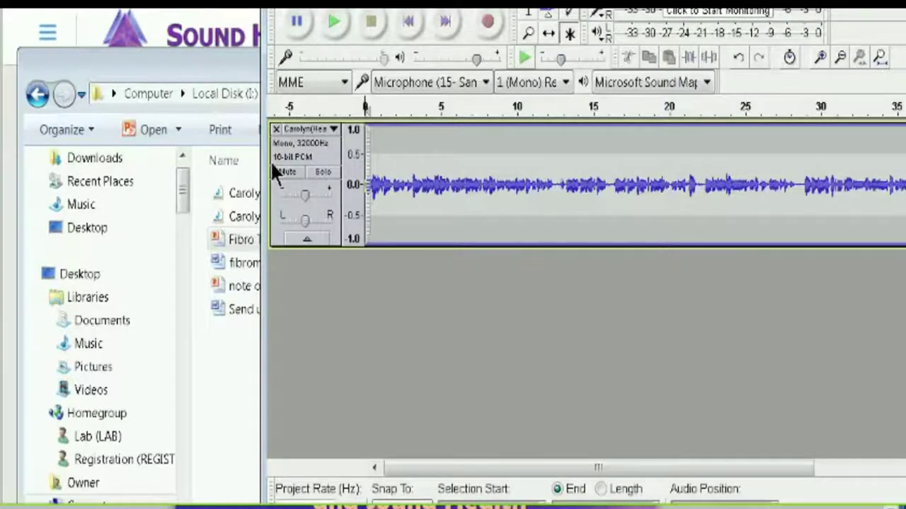
left_click_drag(425, 4, 269, 4)
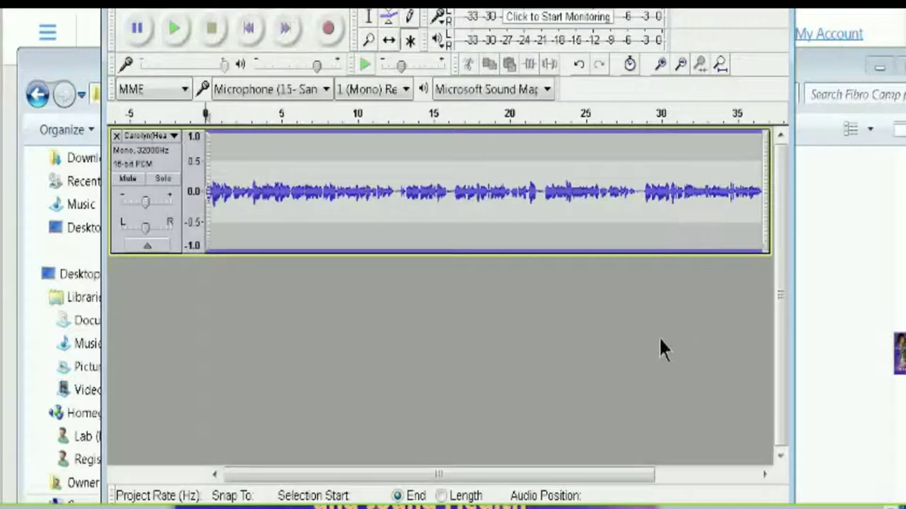
left_click_drag(582, 476, 502, 477)
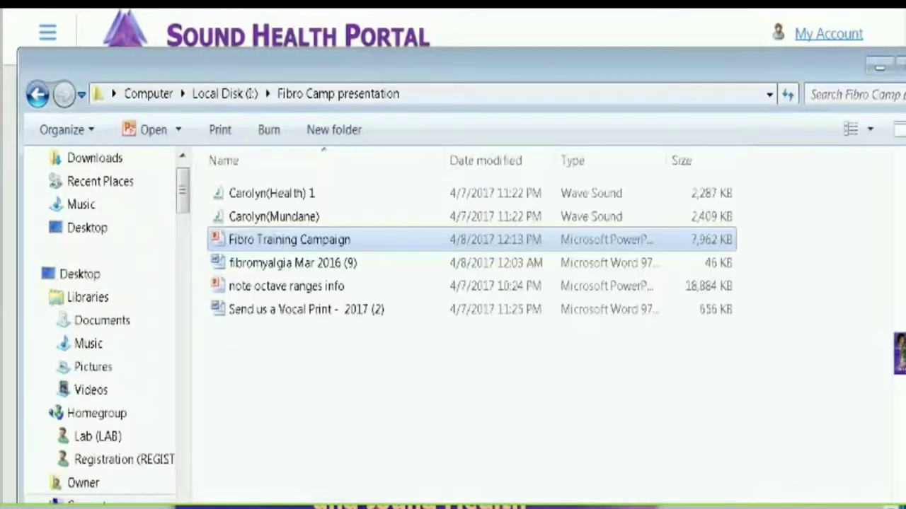
- Play the Health wave file from the Fibro Camp presentation folder, then close the folder window
left_click(218, 192)
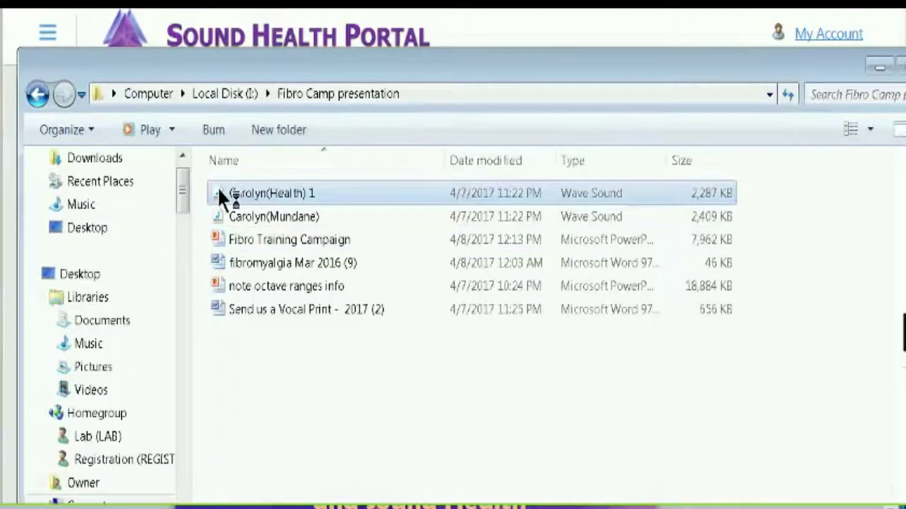
double_click(217, 187)
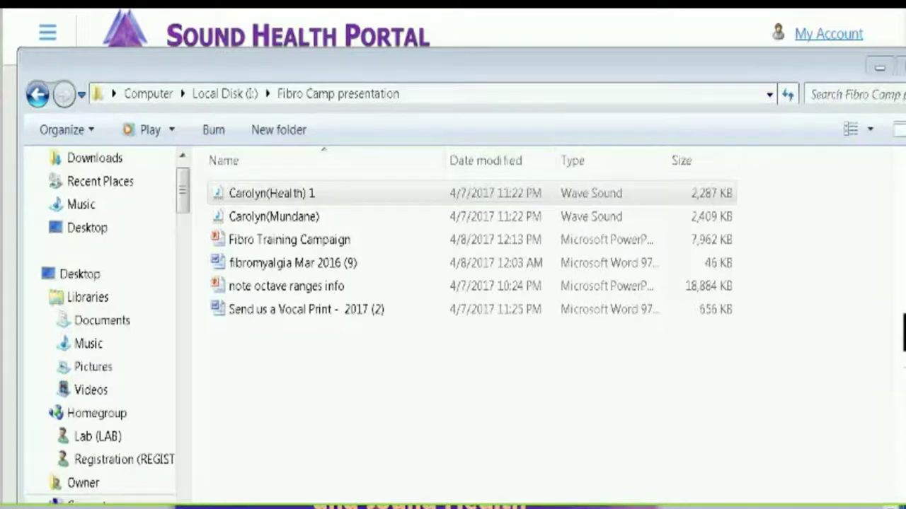
left_click(533, 68)
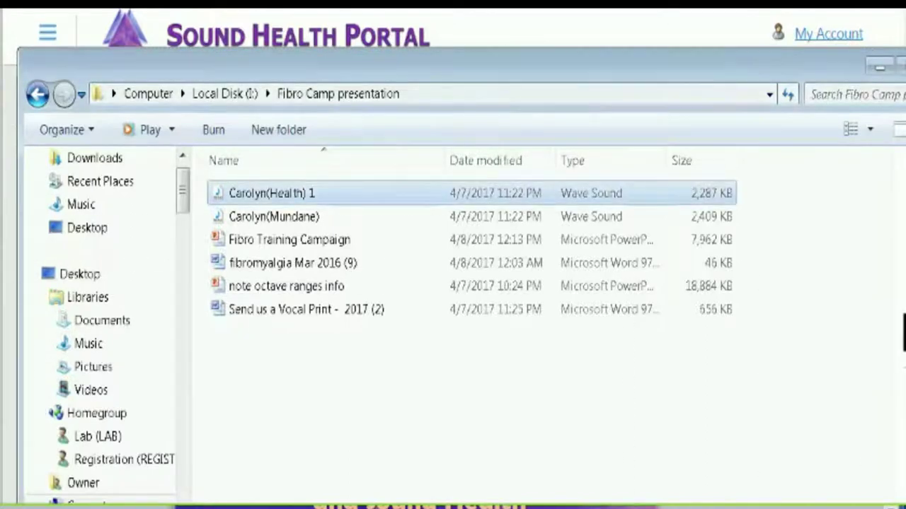
key("Escape")
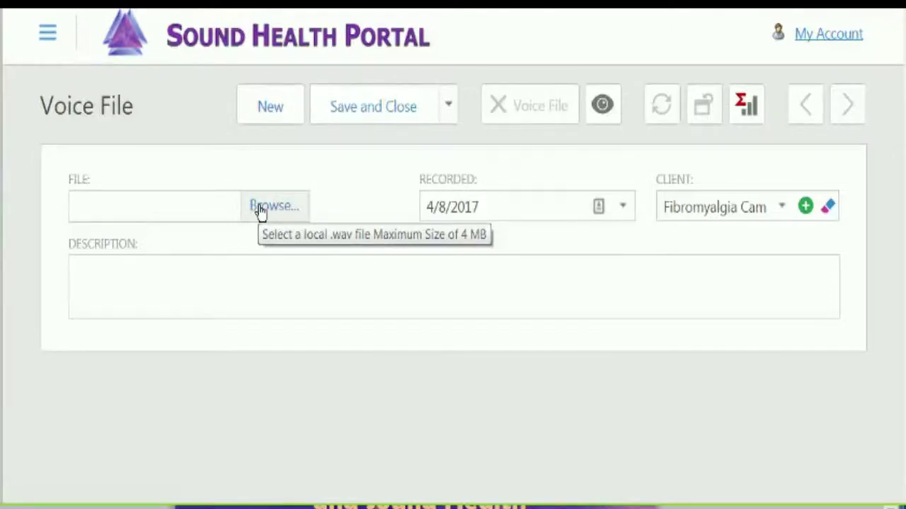
- Attach the Health .wav from Fibro Camp presentation and describe the speaker by name as a 24 year sufferer
left_click(260, 206)
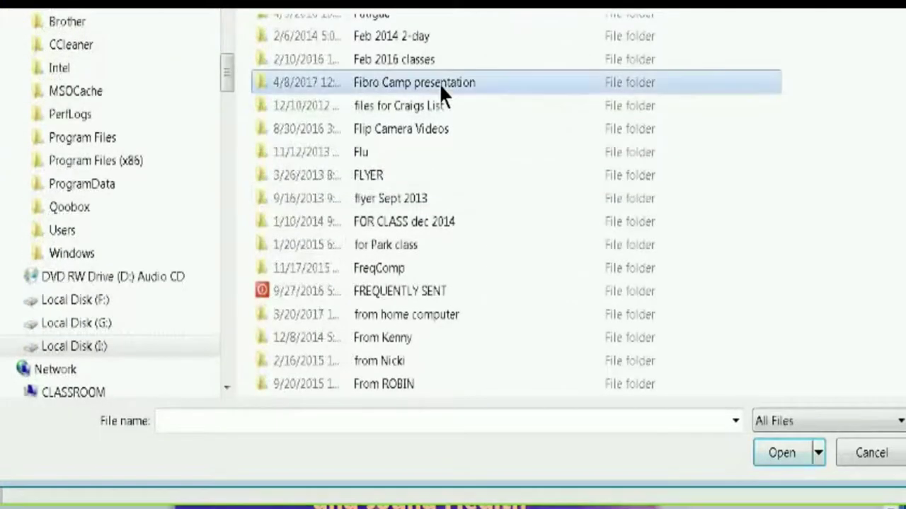
double_click(439, 83)
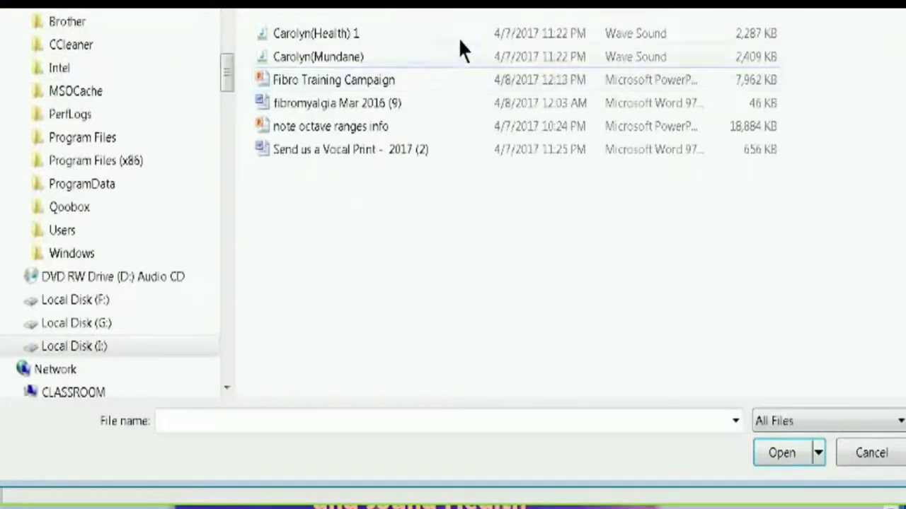
double_click(289, 33)
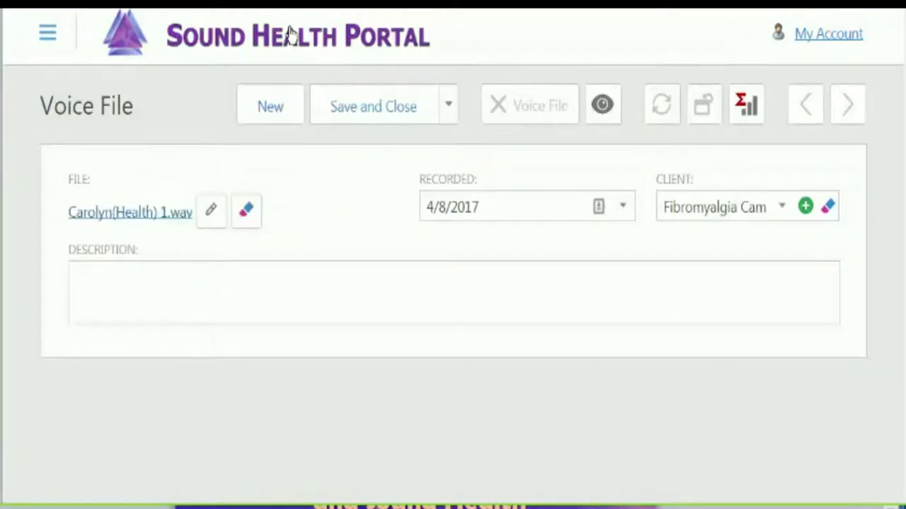
left_click(101, 283)
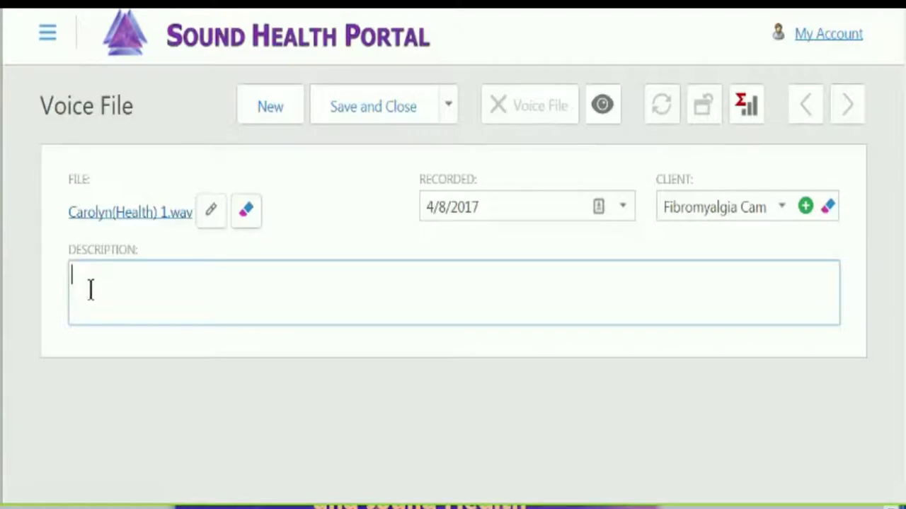
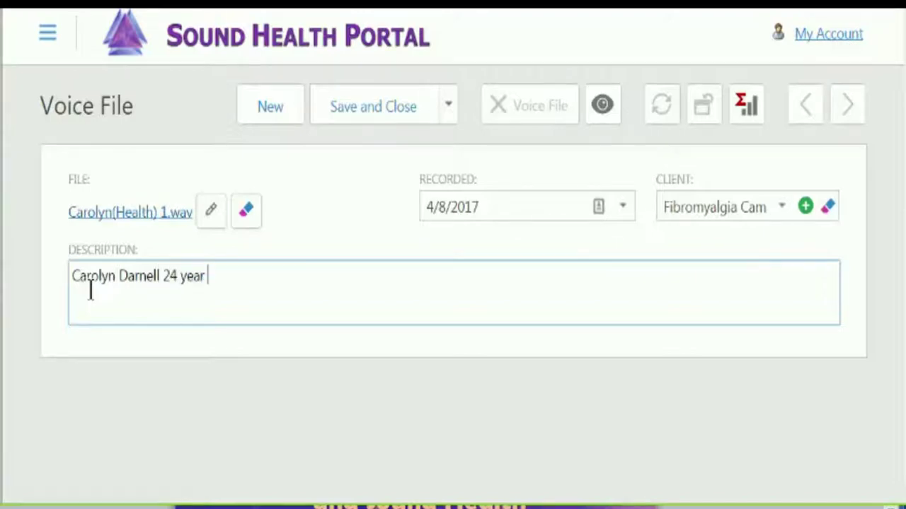
type("sufferer")
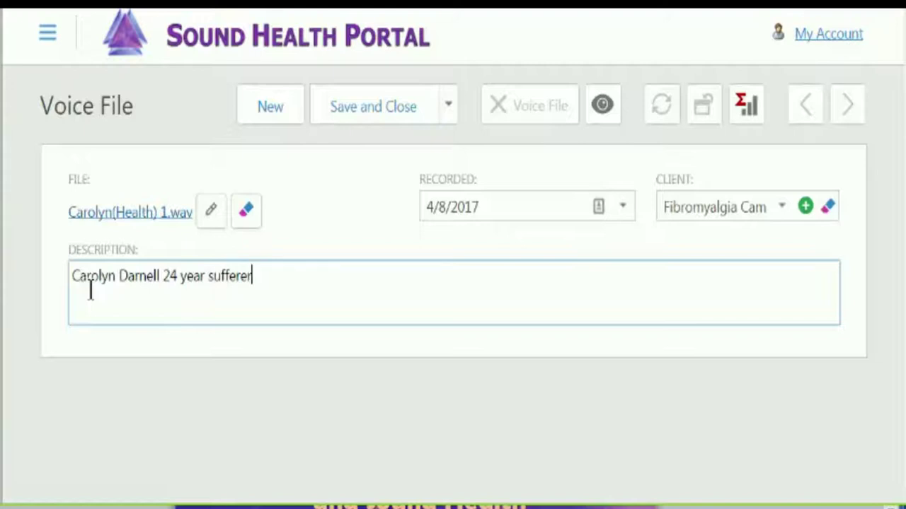
type(" -")
- Save and close the voice file, then reopen it and start a Report Template evaluation
left_click(368, 111)
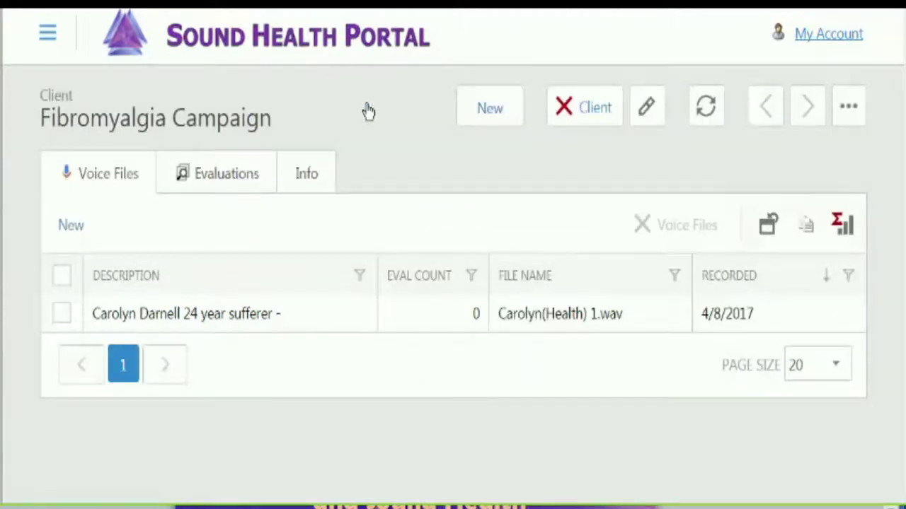
left_click(199, 314)
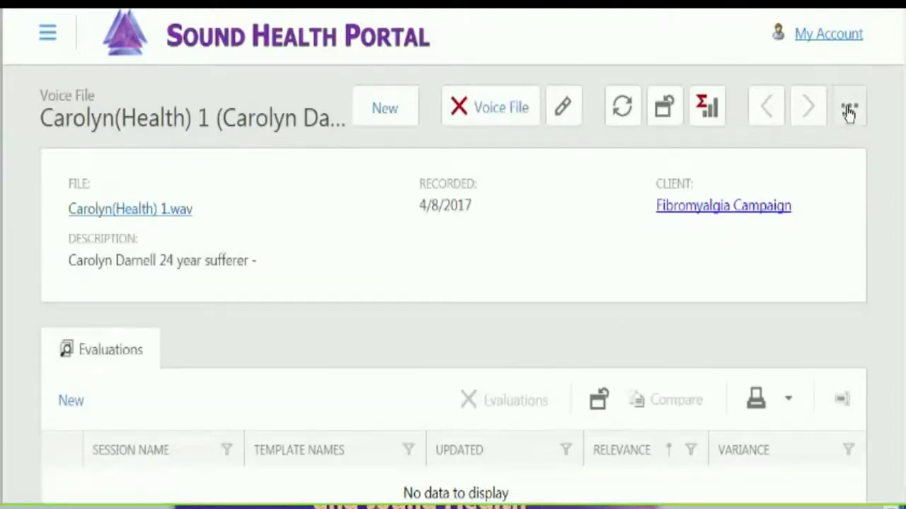
left_click(849, 108)
left_click(784, 147)
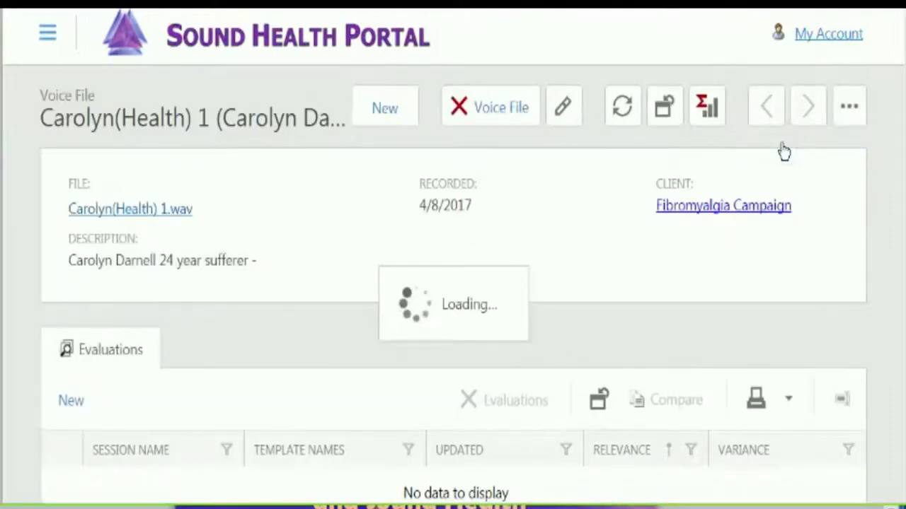
- Evaluate with the Fibromyalgia™ template found by searching 'fibro', using Active Template (1+) pull points
left_click(735, 39)
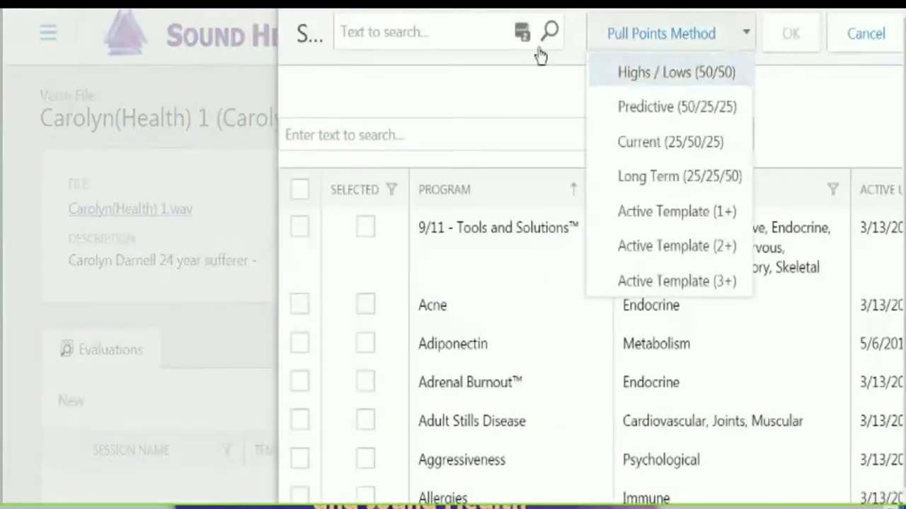
left_click(458, 37)
type("fibro")
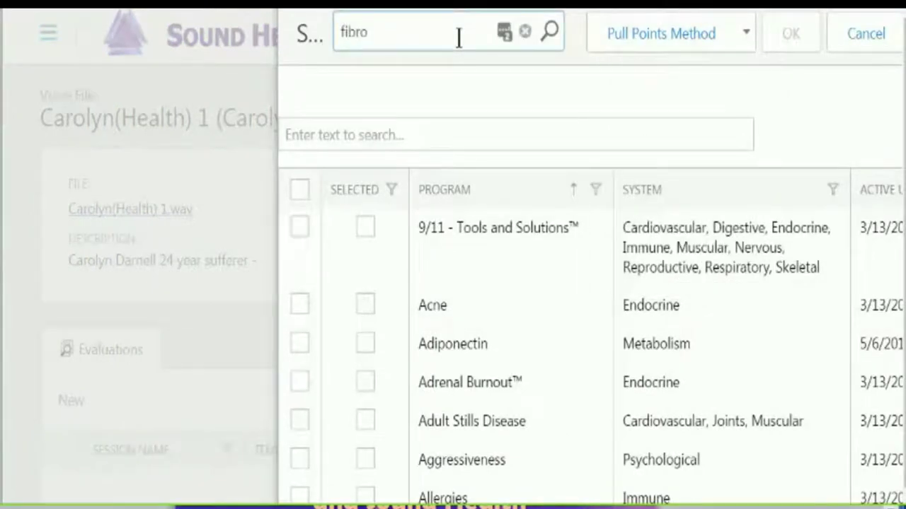
left_click(546, 31)
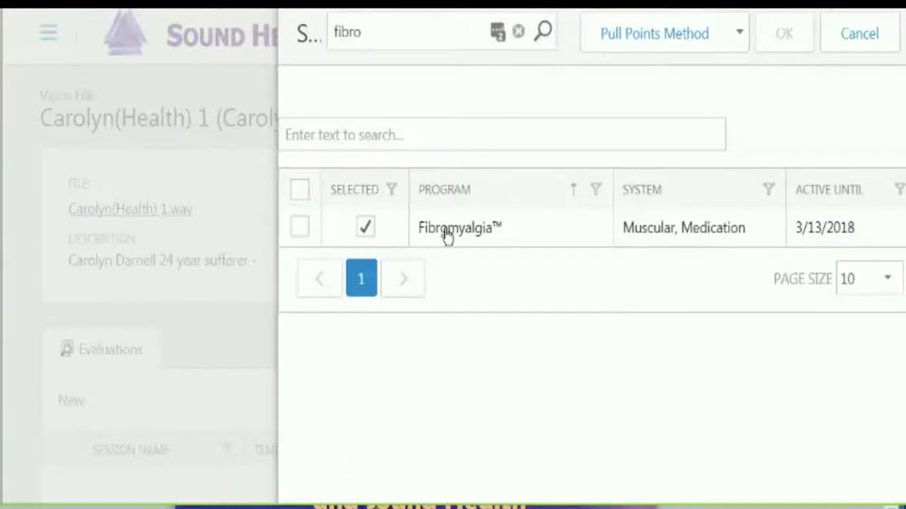
left_click(298, 227)
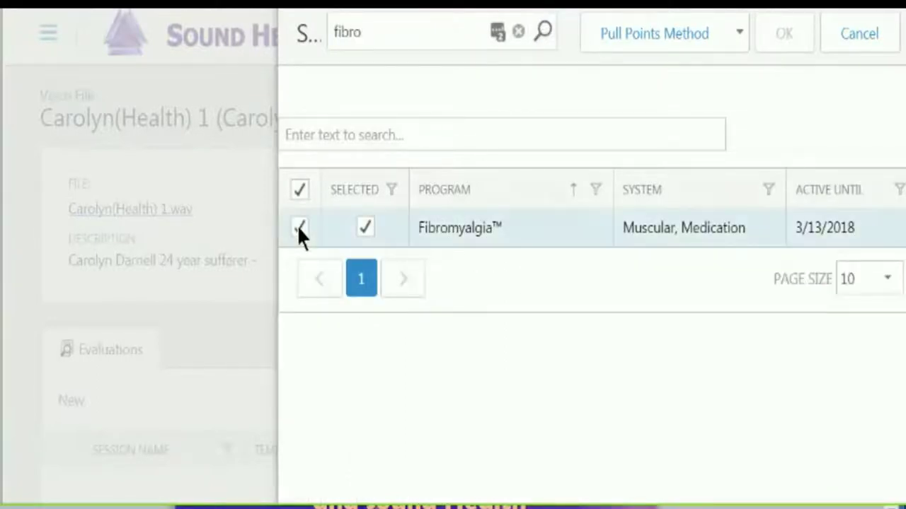
left_click(739, 35)
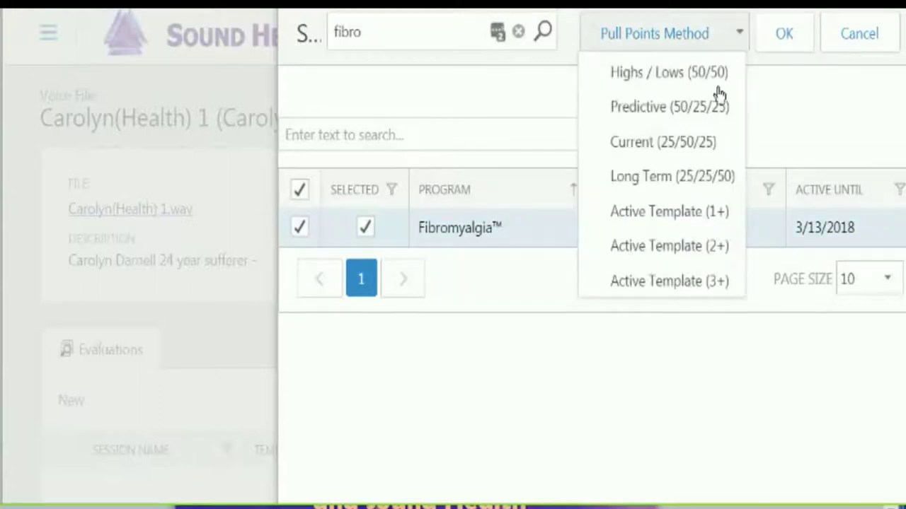
left_click(652, 217)
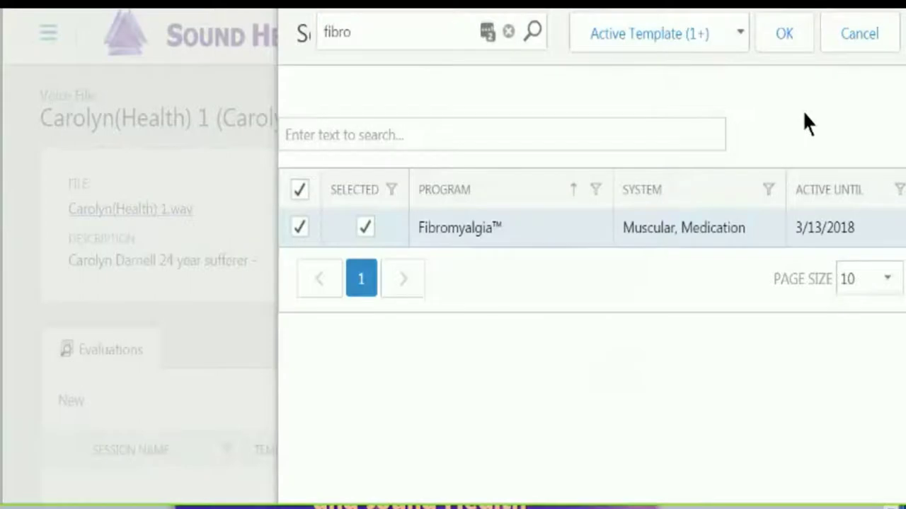
left_click(781, 37)
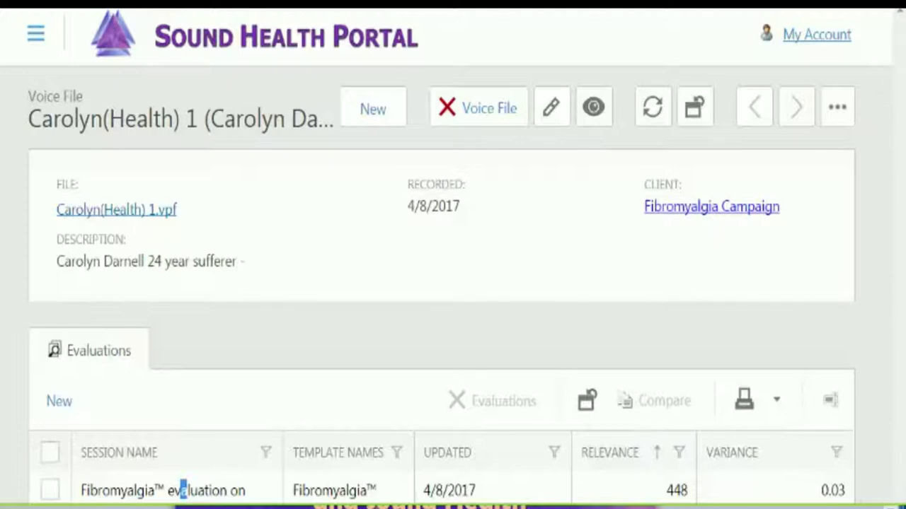
key("F11")
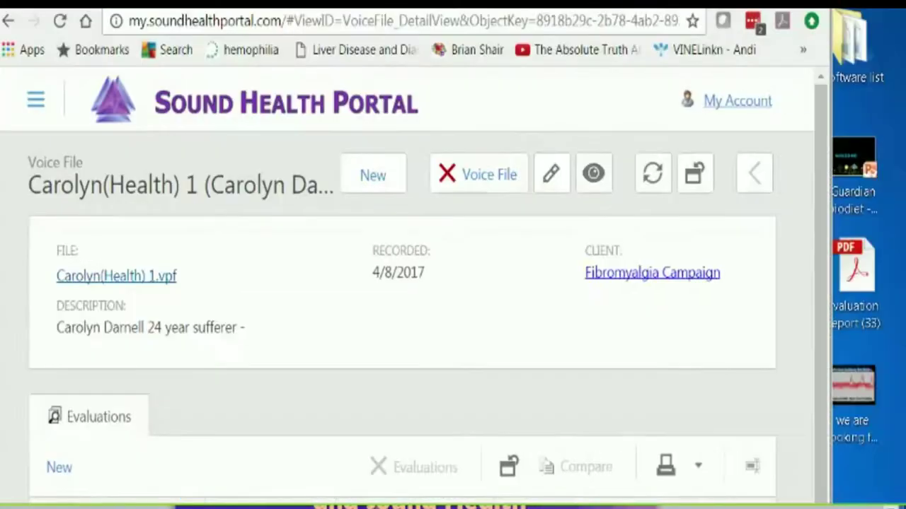
left_click_drag(495, 6, 564, 0)
left_click_drag(890, 177, 881, 280)
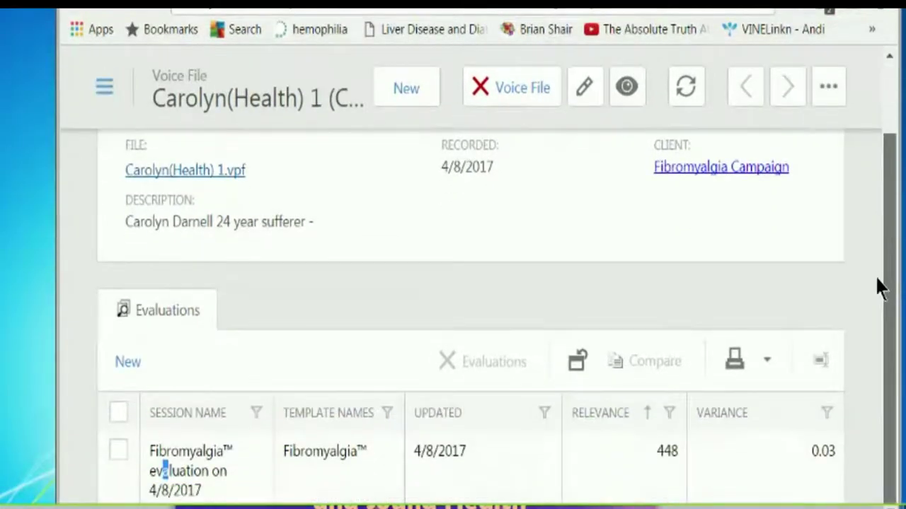
left_click(117, 450)
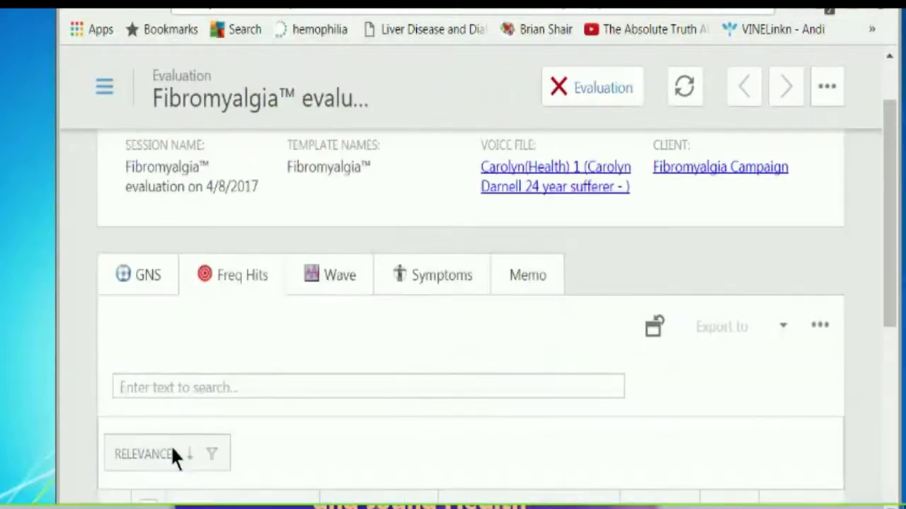
left_click_drag(884, 151, 890, 254)
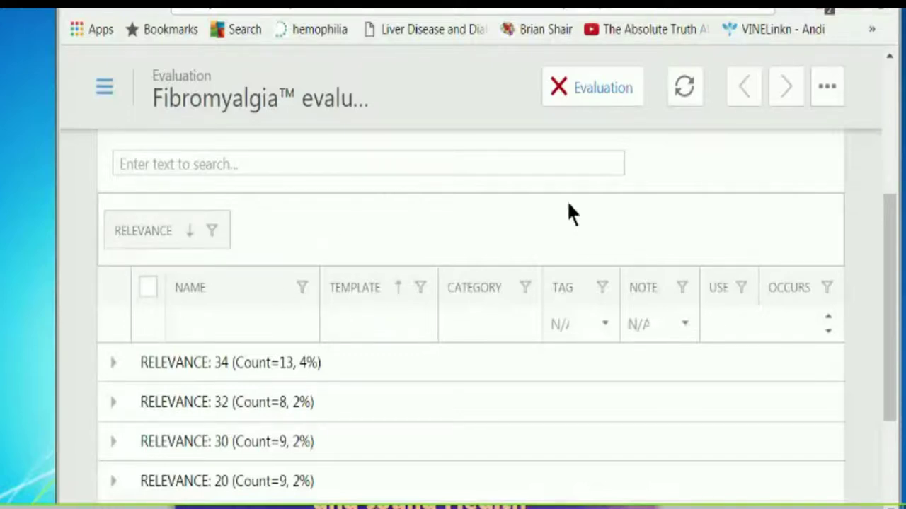
mouse_move(891, 250)
left_mouse_down()
mouse_move(890, 242)
mouse_move(884, 254)
mouse_move(883, 237)
left_mouse_up()
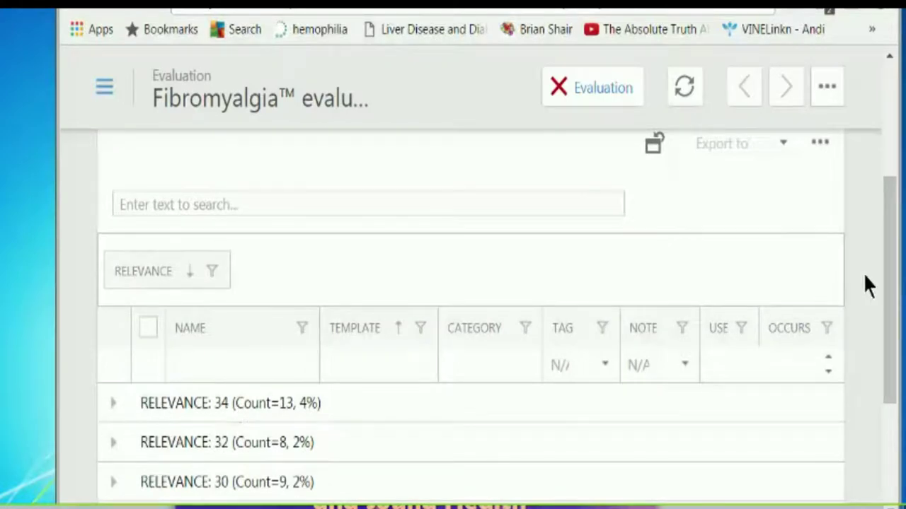
left_click_drag(886, 244, 853, 437)
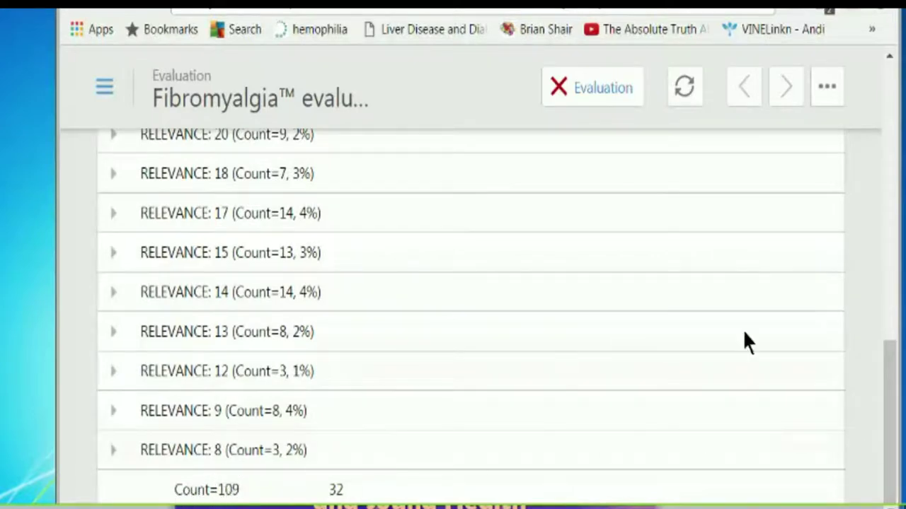
left_click_drag(892, 384, 892, 253)
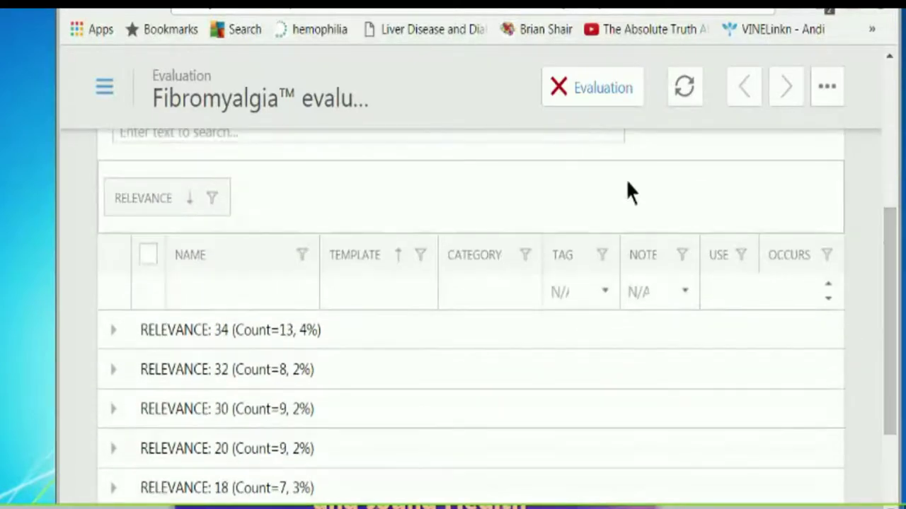
- Expand all relevance groups and scroll through the Freq Hits rows such as Prolactin and Magnesium
right_click(284, 181)
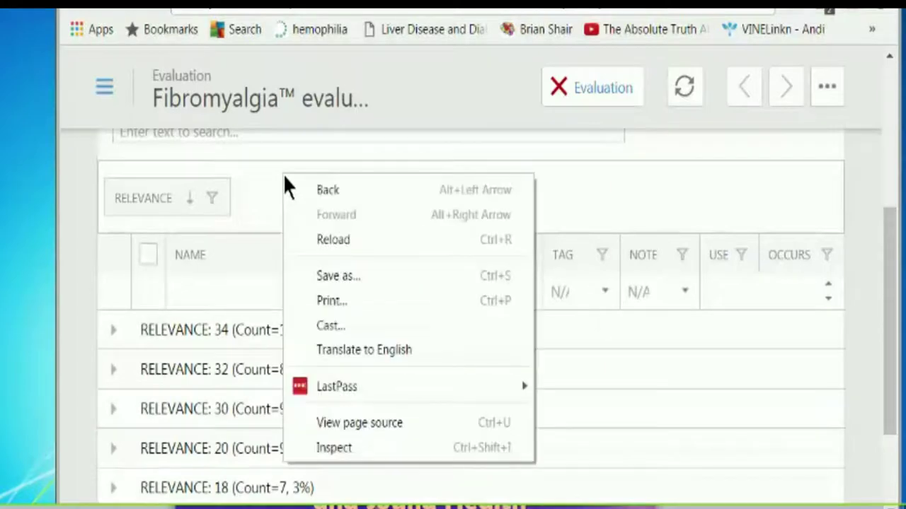
right_click(246, 207)
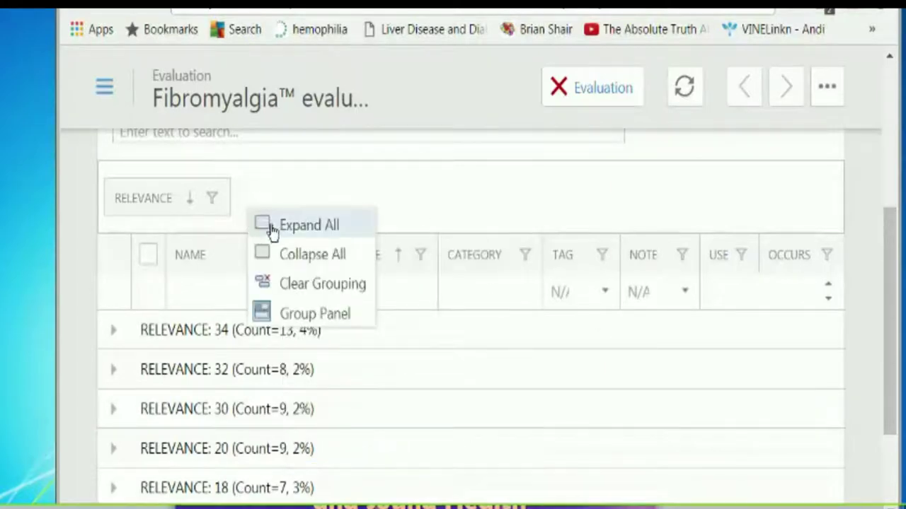
left_click(262, 226)
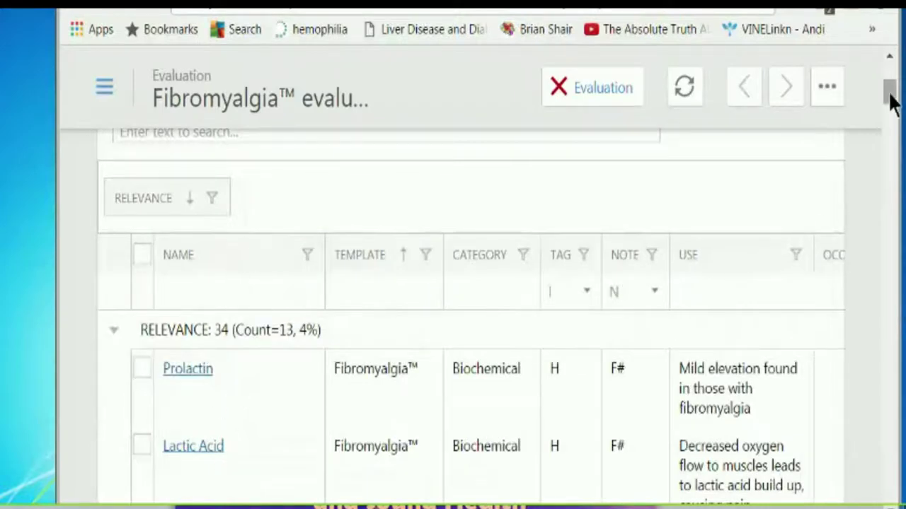
left_click_drag(890, 99, 890, 110)
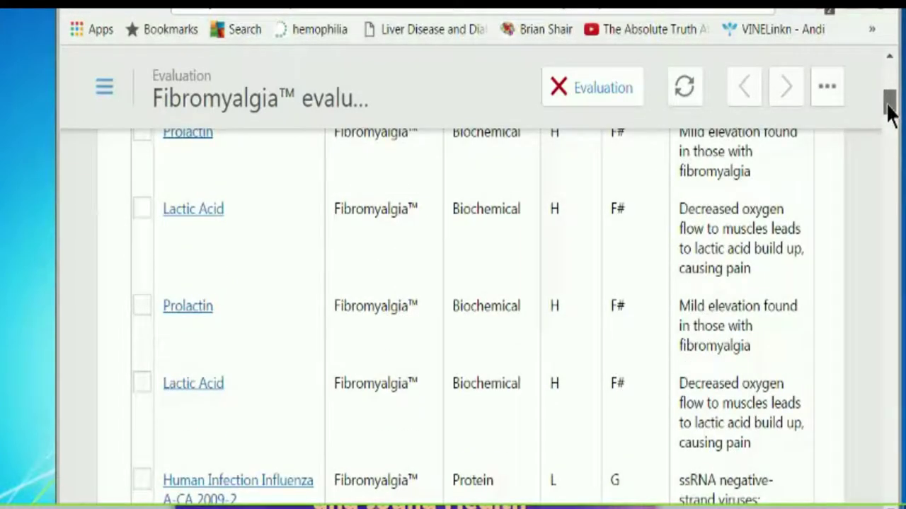
left_click_drag(889, 106, 885, 119)
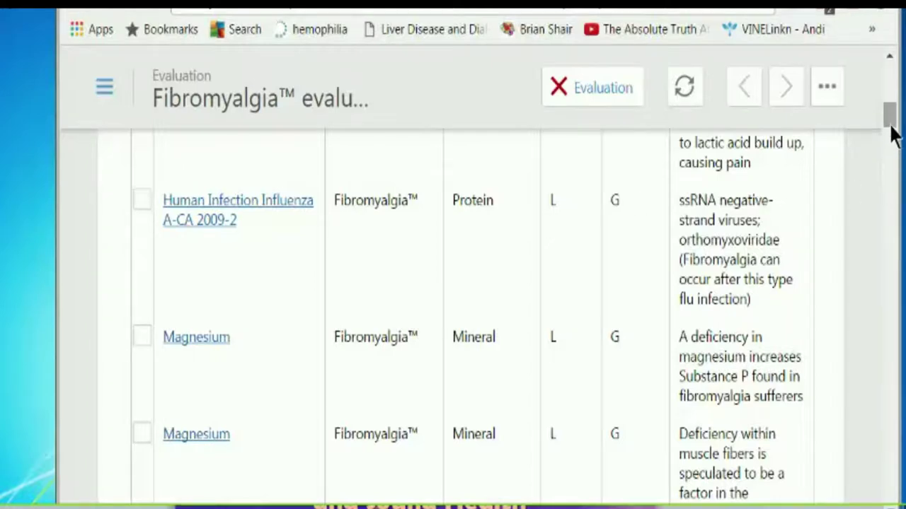
left_click_drag(890, 126, 890, 136)
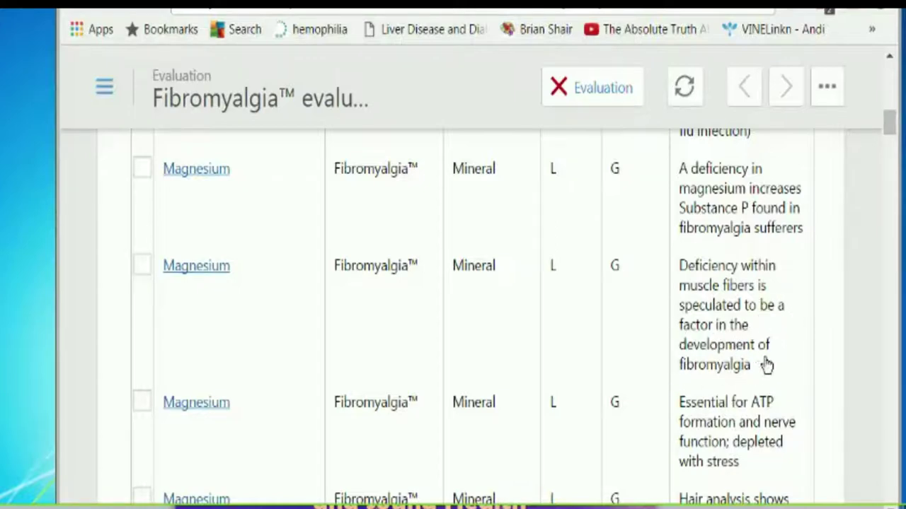
left_click_drag(890, 128, 884, 147)
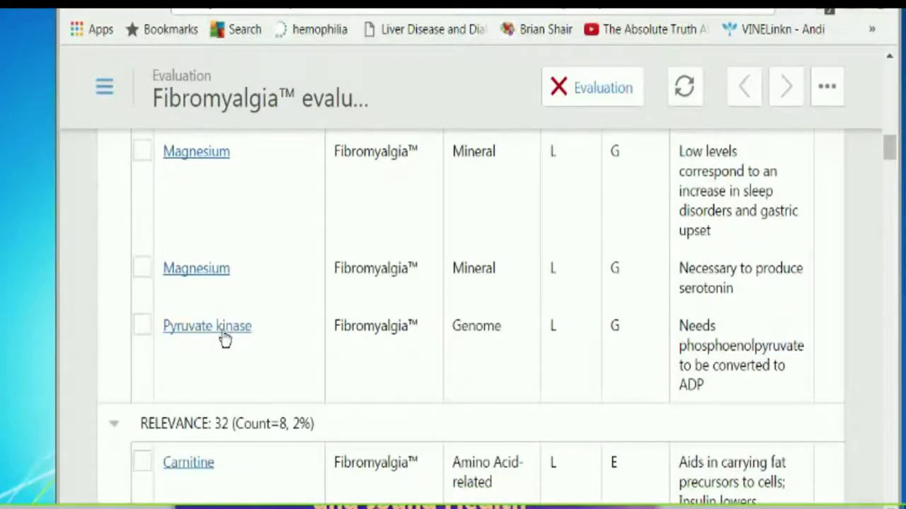
left_click_drag(891, 155, 862, 93)
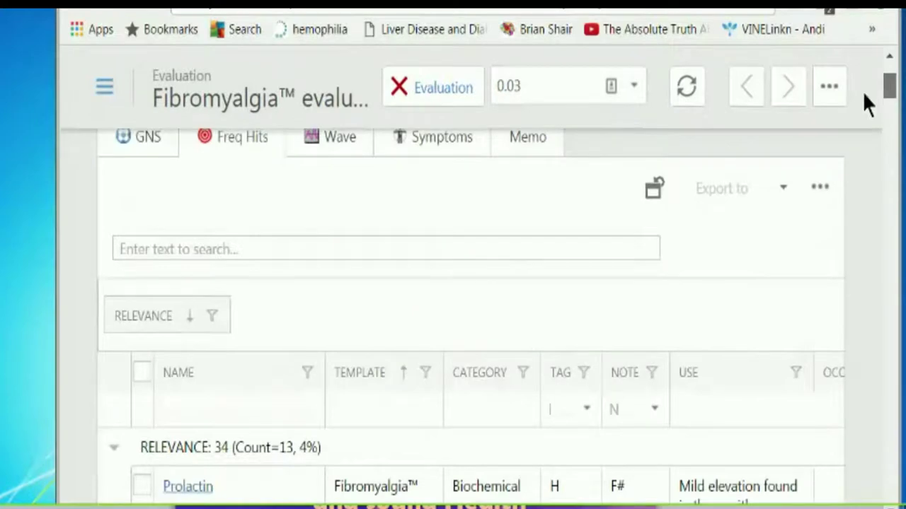
- Search the frequency hits for 'lyme', then replace the search term with 'borrel'
left_click(257, 246)
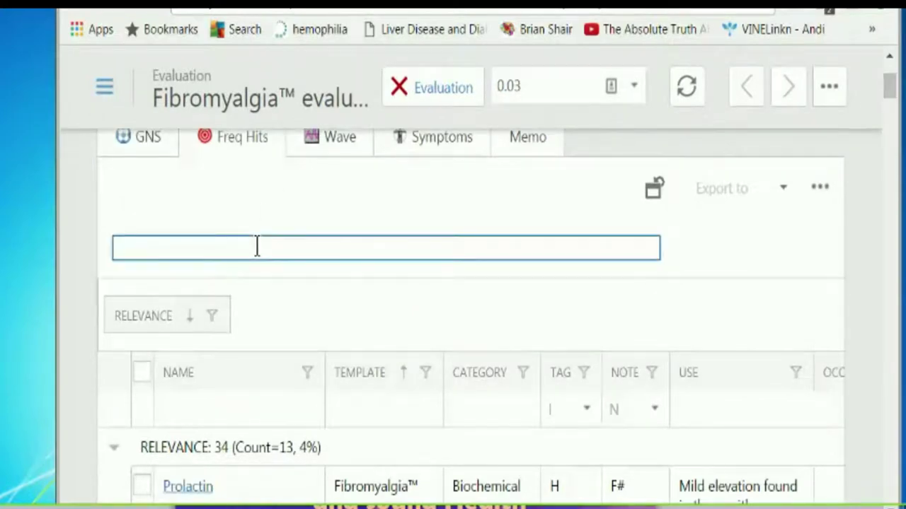
type("lyme")
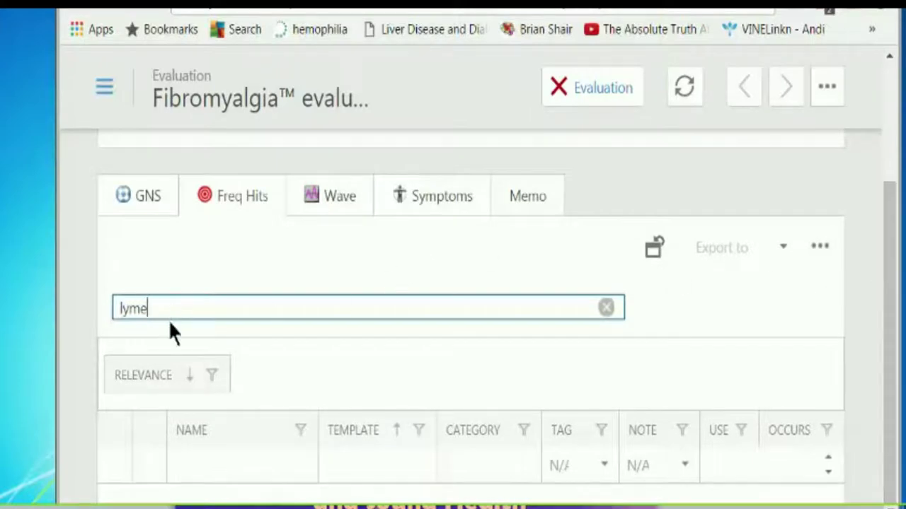
double_click(142, 309)
type("borrelia")
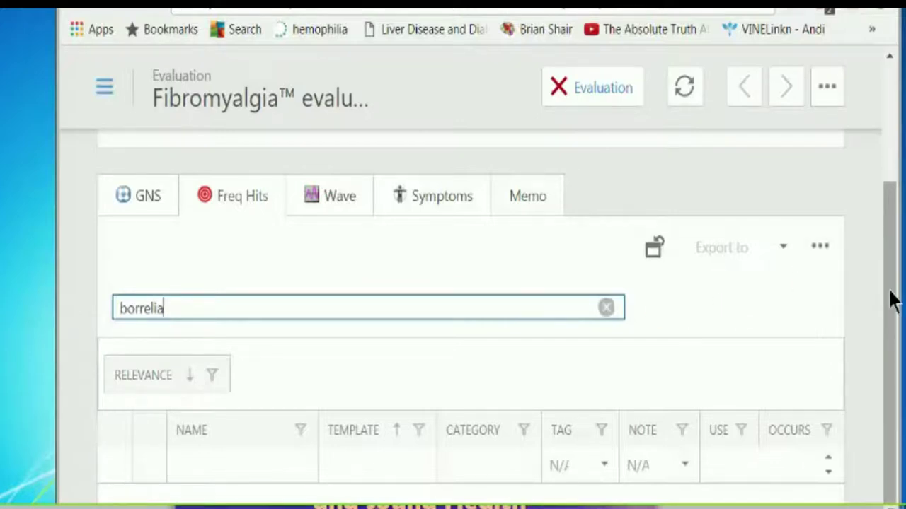
left_click_drag(892, 300, 896, 279)
left_click(827, 87)
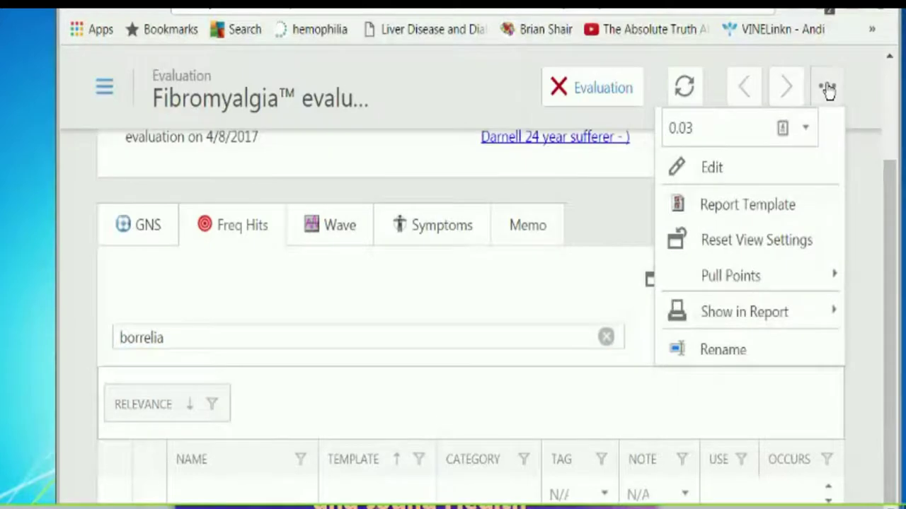
- Show the Fibromyalgia™ evaluation in the report and scroll through its pages
left_click(735, 312)
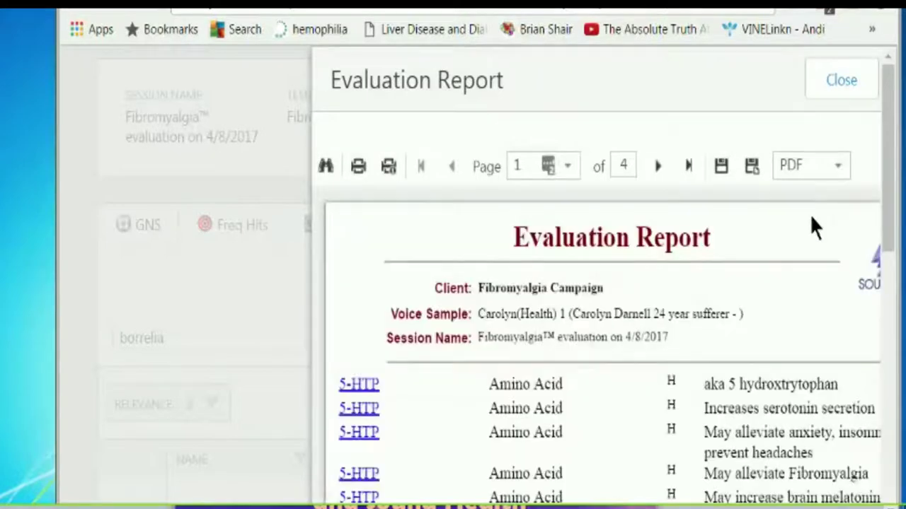
left_click_drag(891, 105, 890, 181)
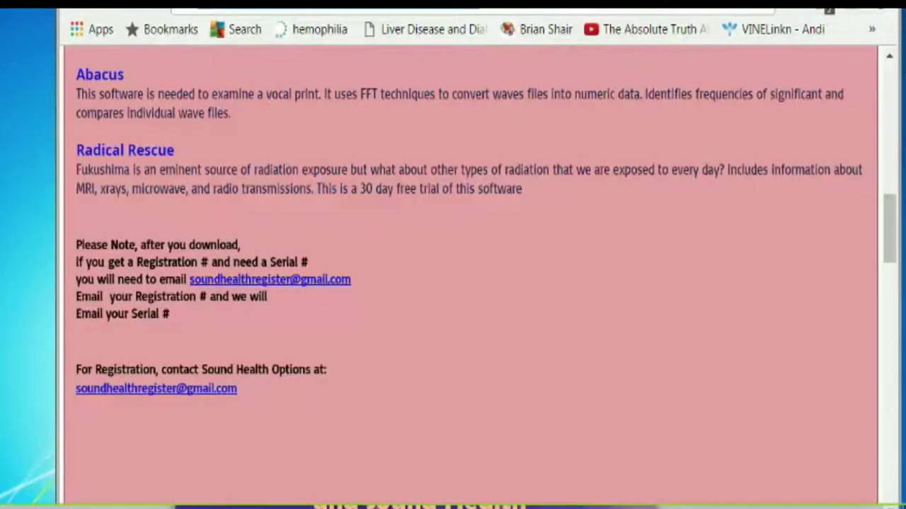
- Scroll to the downloads and view the Nutrient Assimilation Chart PDF of amino acids
left_click_drag(889, 253, 856, 420)
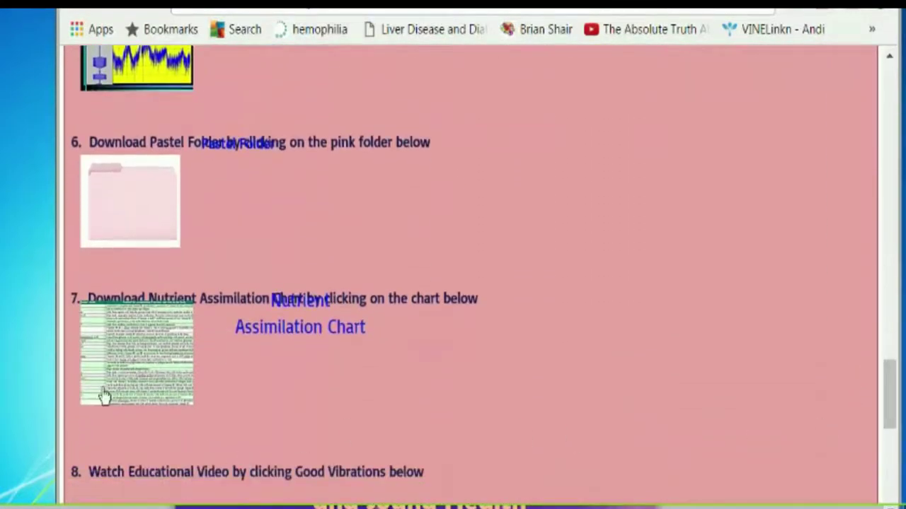
left_click(98, 339)
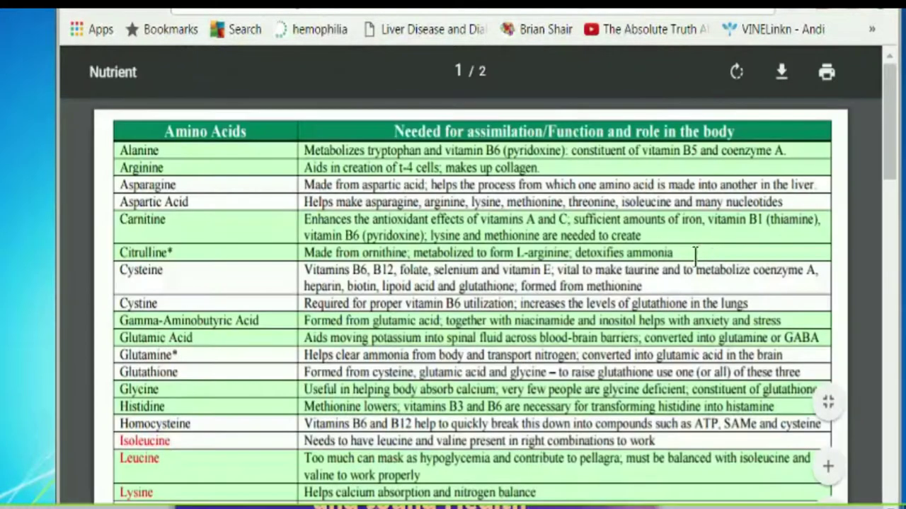
left_click_drag(884, 95, 877, 170)
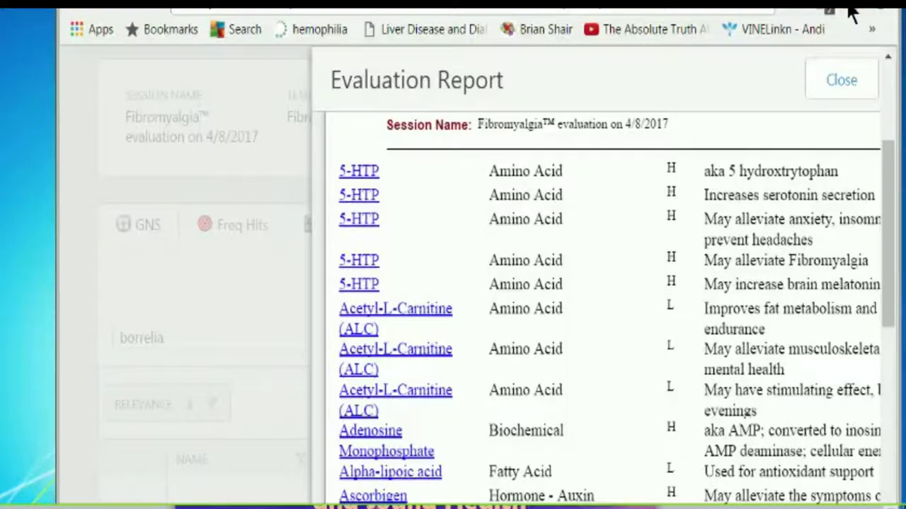
- Page through the Fibromyalgia evaluation report, then close it
scroll(888, 202, "down", 2)
scroll(885, 205, "down", 3)
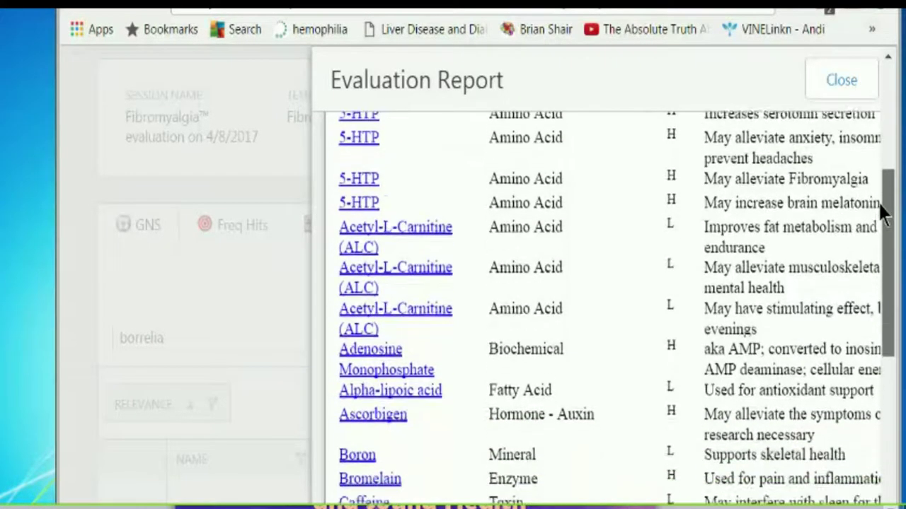
scroll(860, 255, "down", 2)
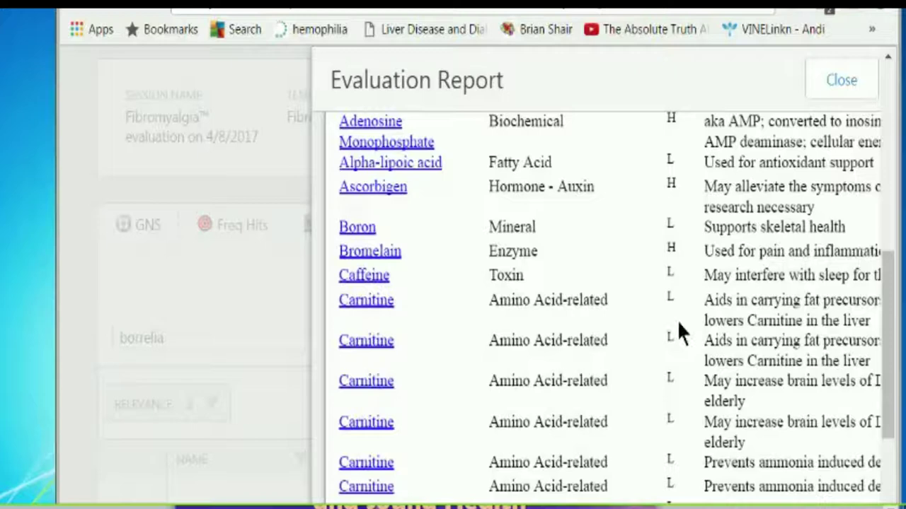
left_click_drag(886, 283, 888, 345)
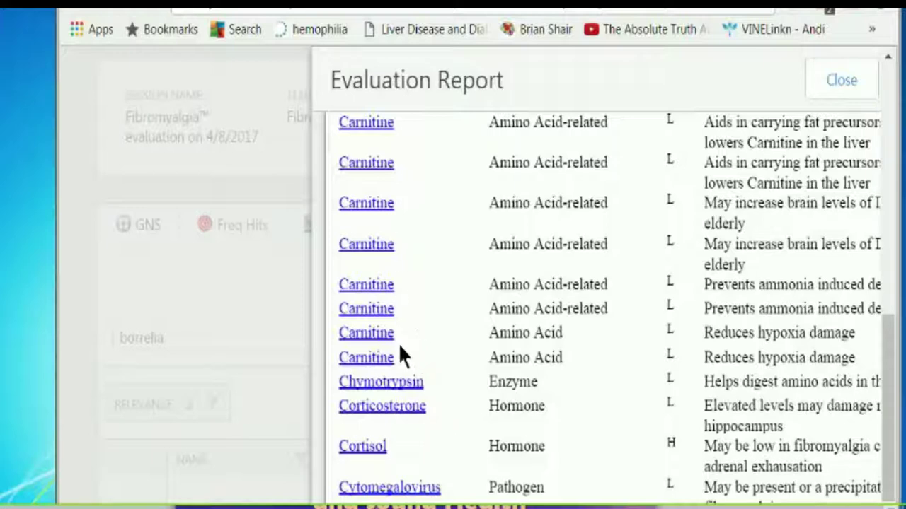
left_click_drag(889, 334, 873, 404)
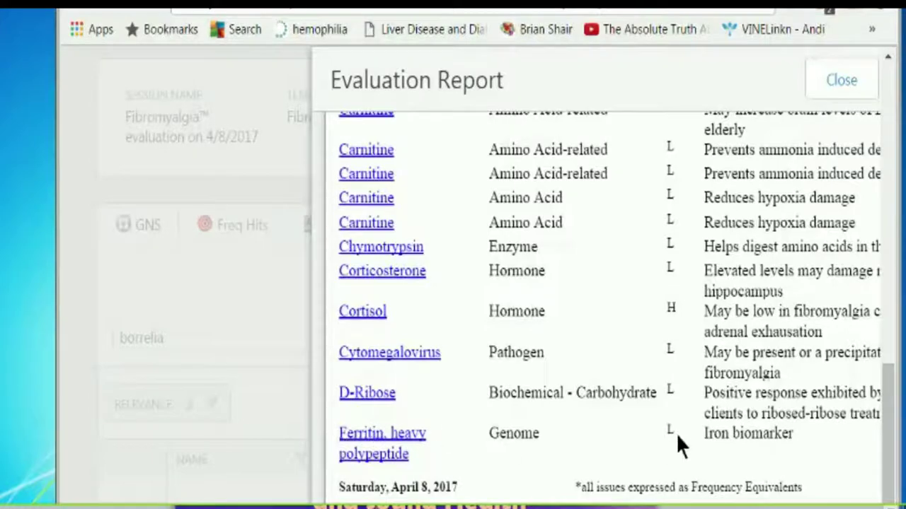
left_click_drag(888, 396, 890, 106)
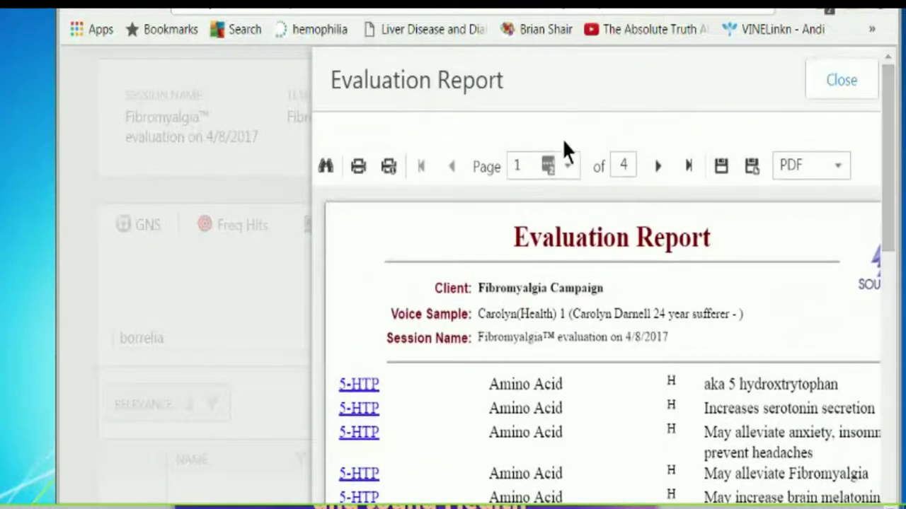
left_click(659, 170)
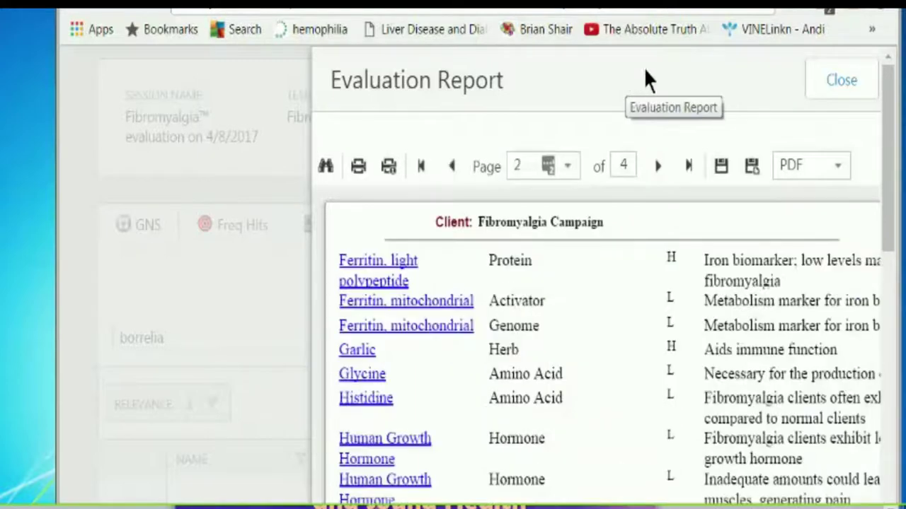
mouse_move(888, 100)
left_mouse_down()
mouse_move(904, 397)
mouse_move(903, 91)
left_mouse_up()
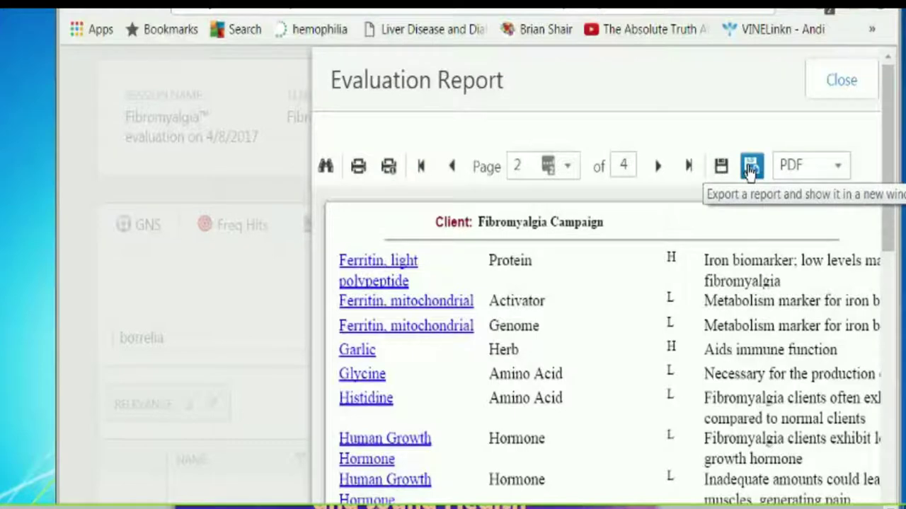
left_click(839, 82)
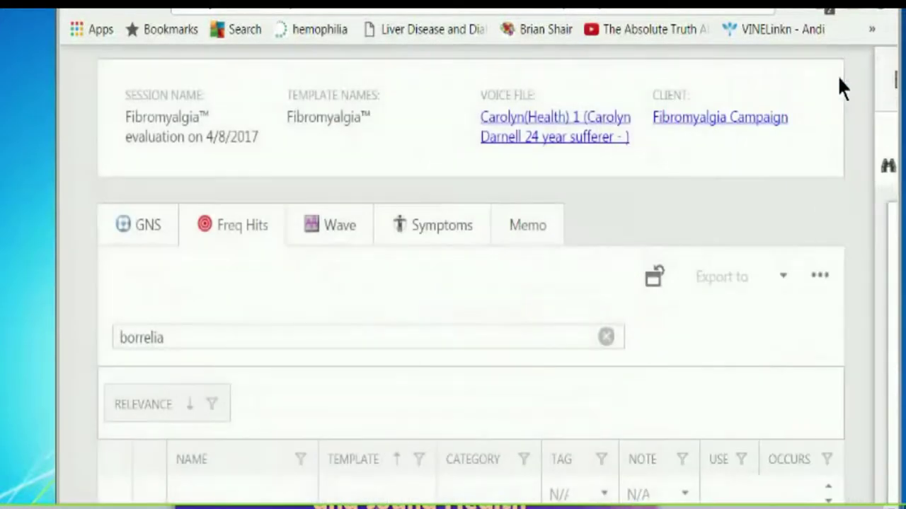
- Clear the borrelia term from the frequency-hits search
left_click_drag(890, 161, 894, 257)
double_click(184, 314)
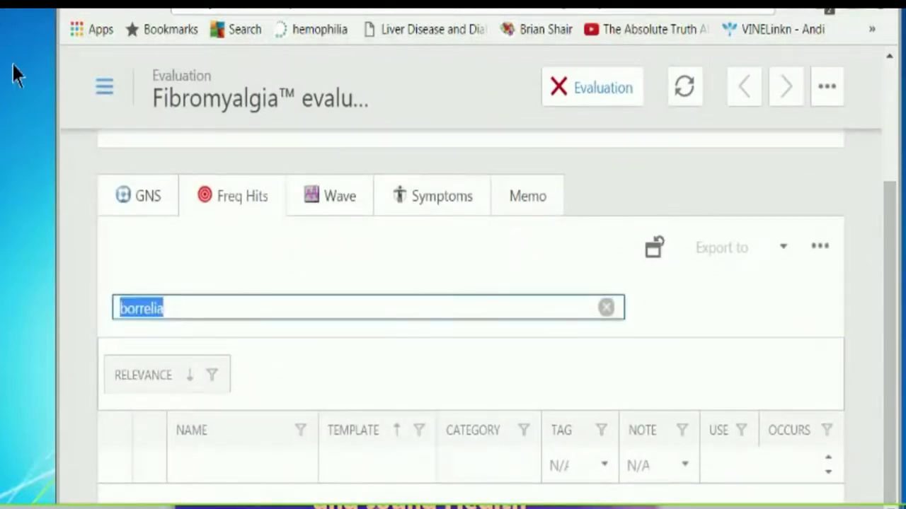
key("BackSpace")
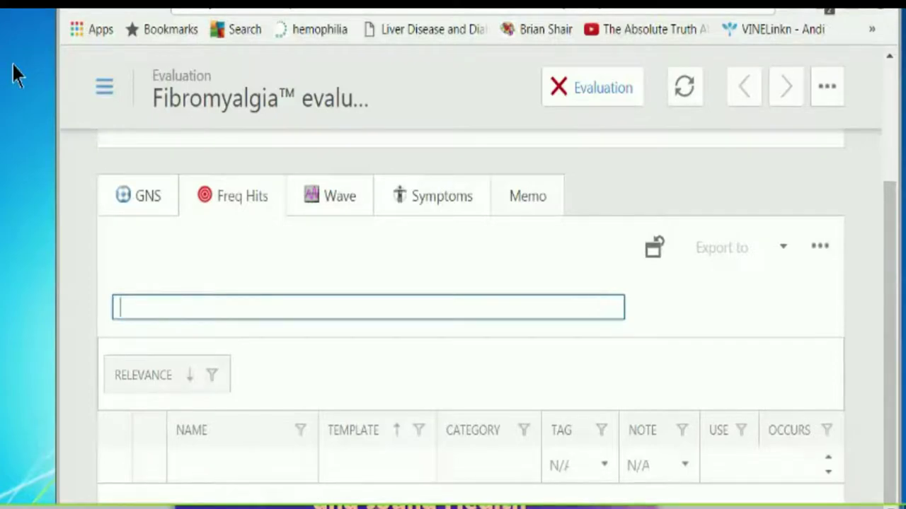
- Scroll back to the top and bring up the site navigation menu
left_click_drag(892, 229, 895, 163)
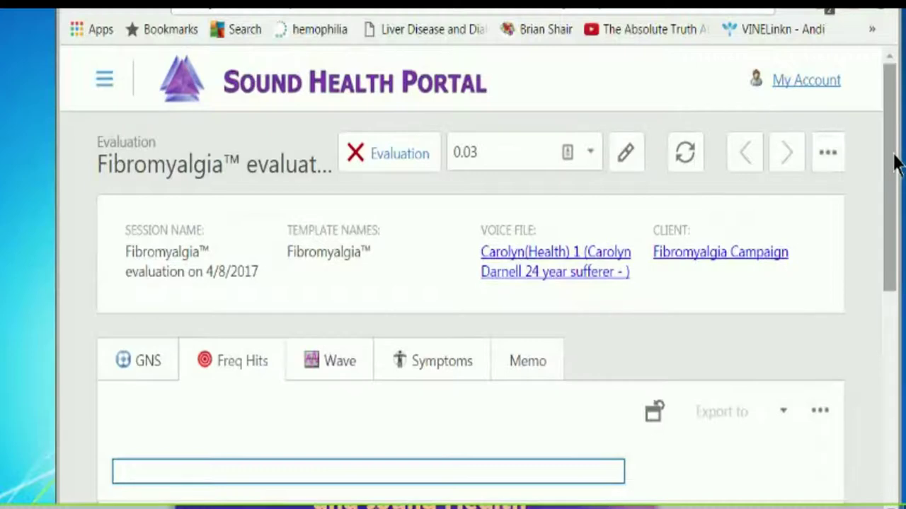
left_click_drag(893, 170, 890, 187)
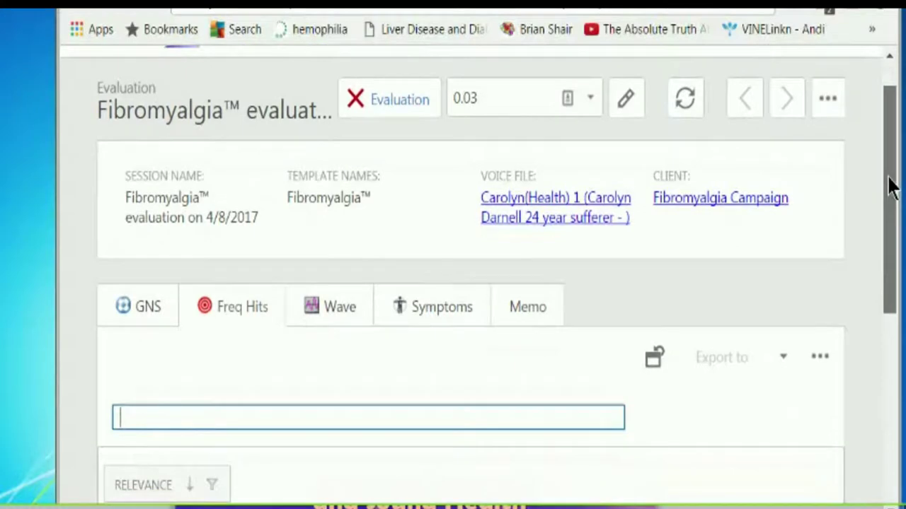
mouse_move(890, 178)
left_mouse_down()
mouse_move(884, 202)
mouse_move(890, 143)
left_mouse_up()
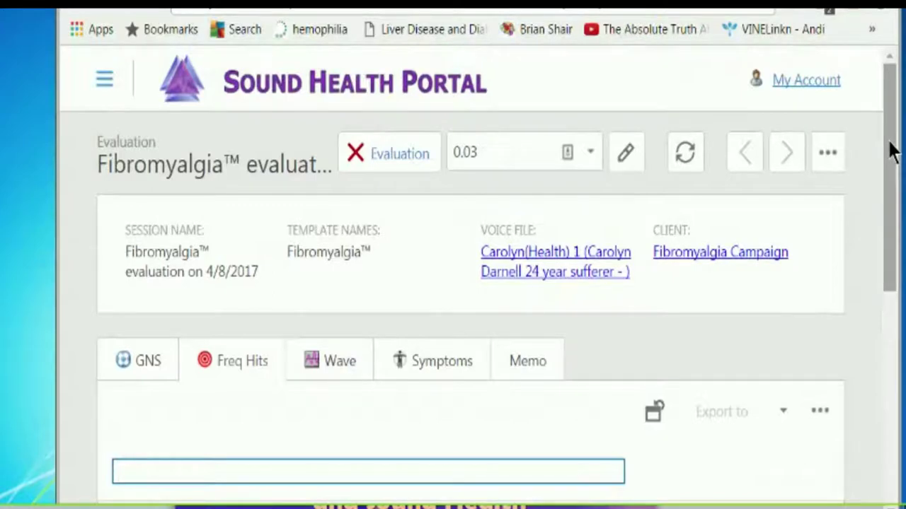
left_click(103, 80)
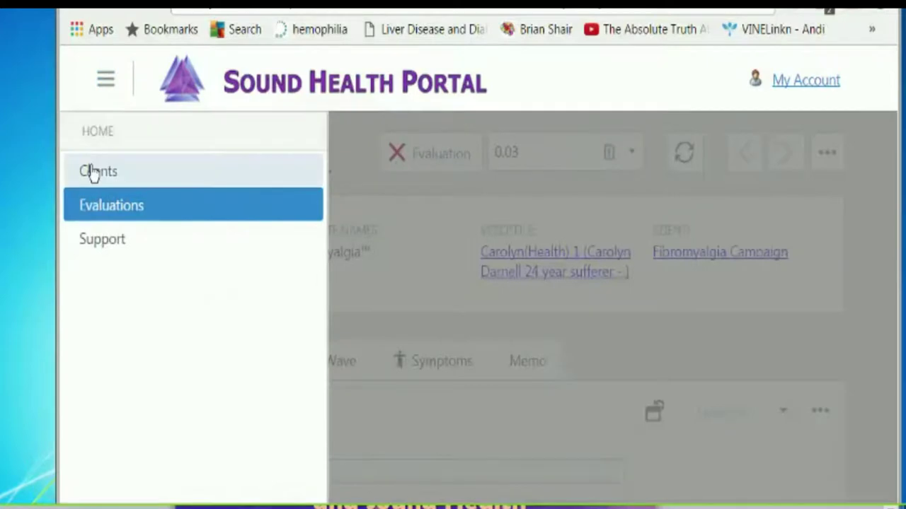
- In Clients, merge both Fibromyalgia client rows and view the remaining client's record
left_click(92, 174)
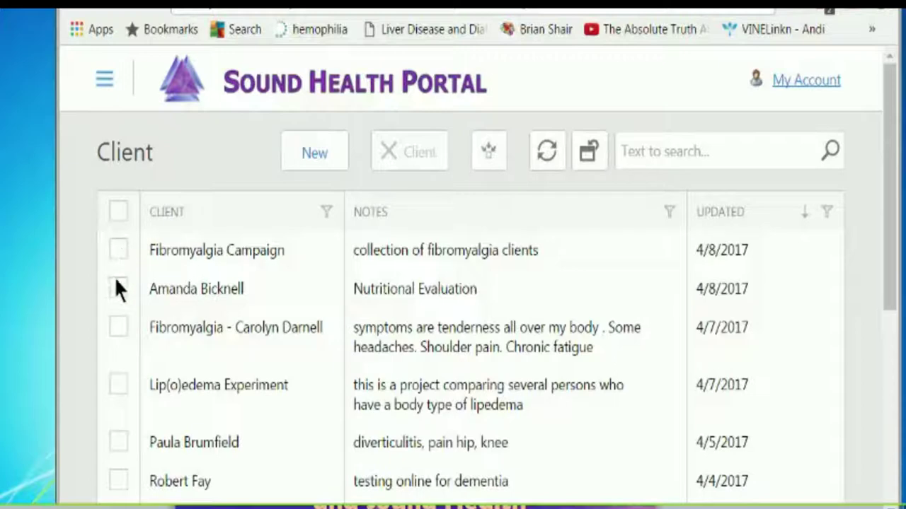
left_click(118, 326)
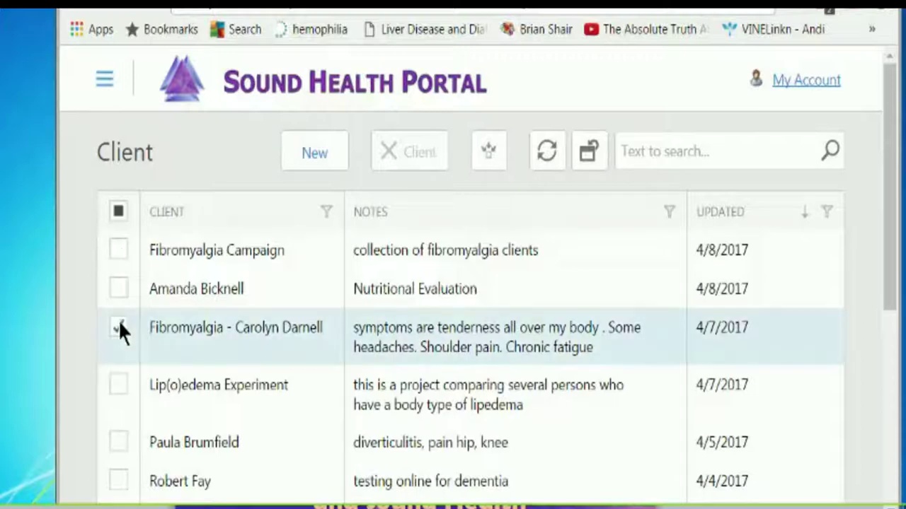
left_click(118, 248)
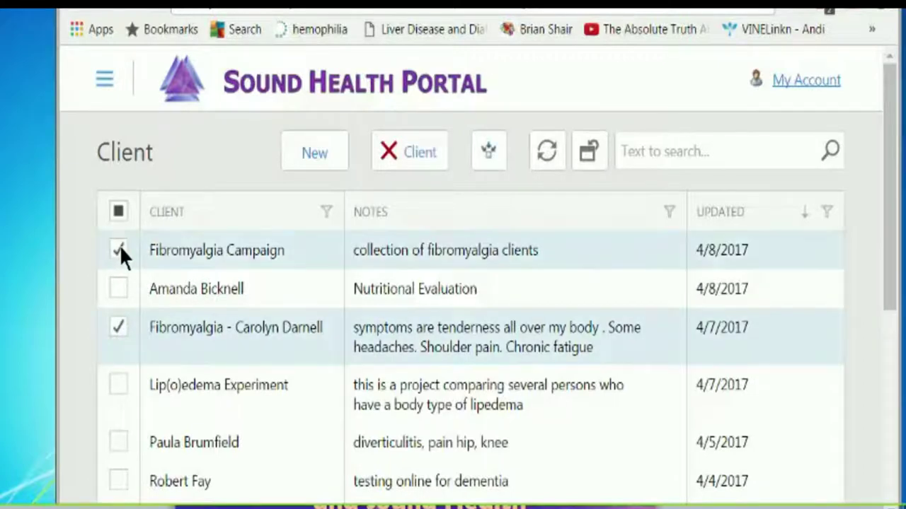
left_click(490, 164)
left_click(554, 120)
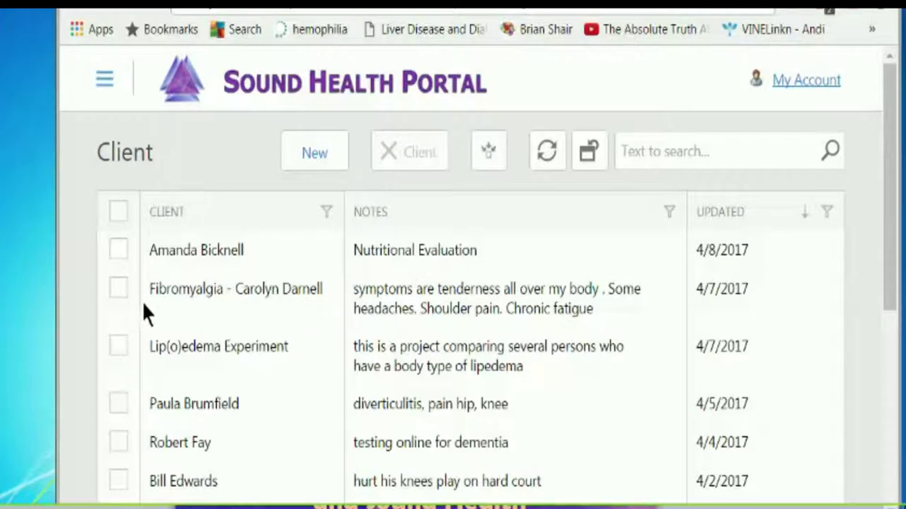
left_click(174, 292)
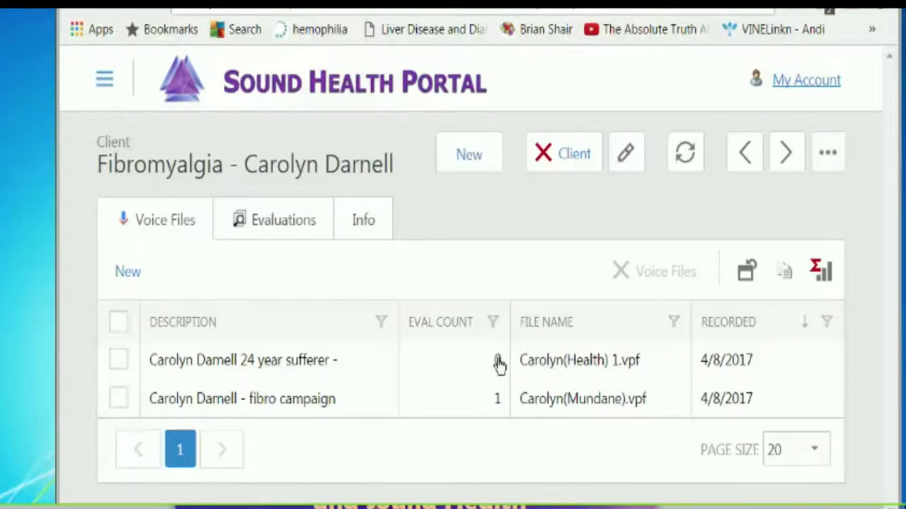
- Run a Fibromyalgia template evaluation on the health voice file using Active Template (1+) pull points
left_click(119, 360)
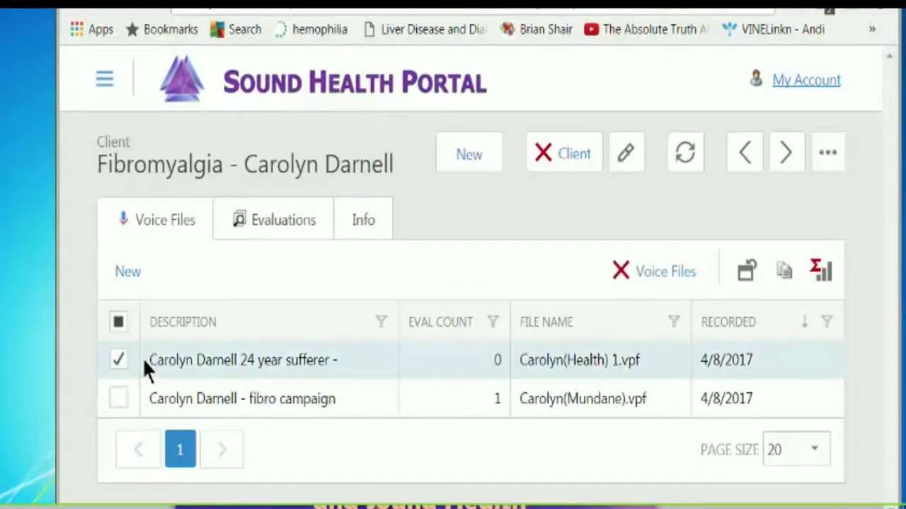
left_click(828, 153)
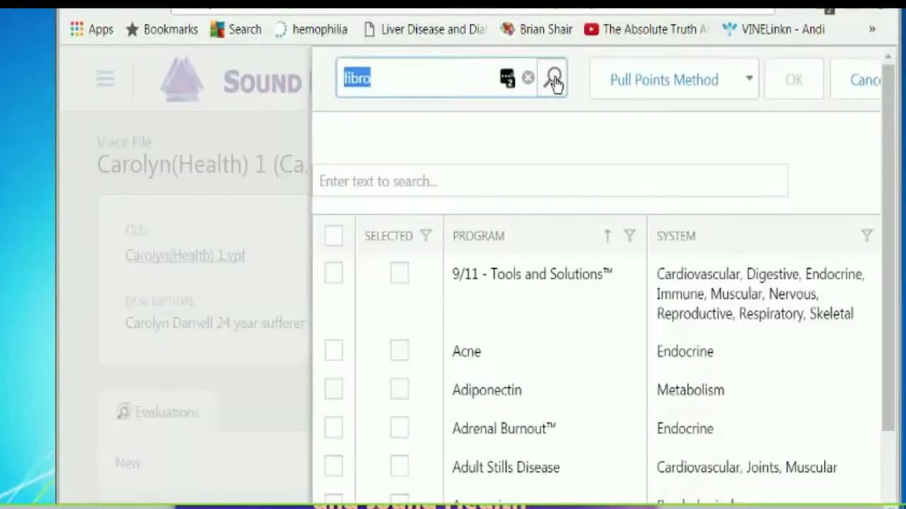
left_click(554, 79)
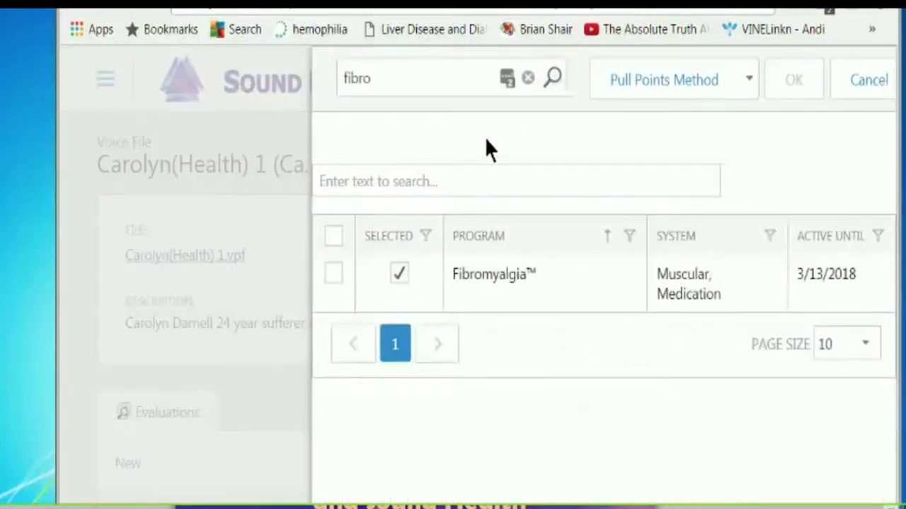
left_click(748, 80)
left_click(330, 271)
left_click(330, 272)
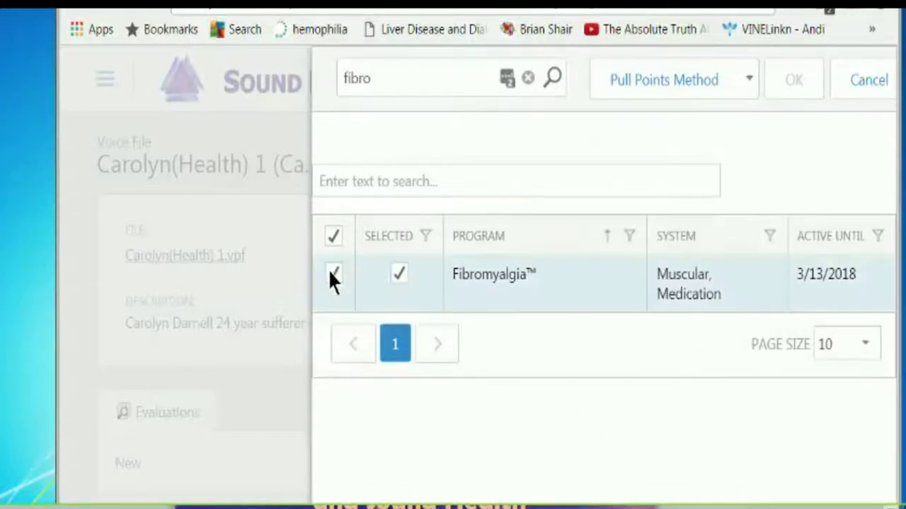
left_click(748, 80)
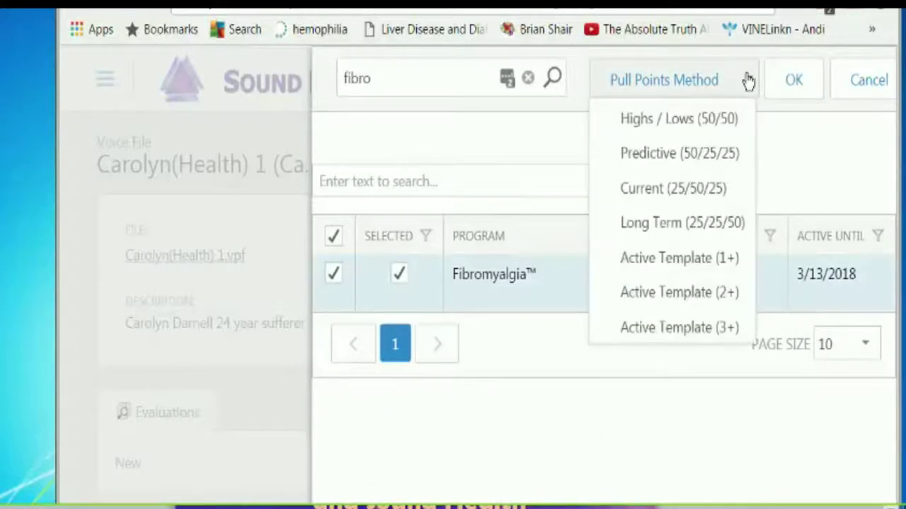
left_click(697, 262)
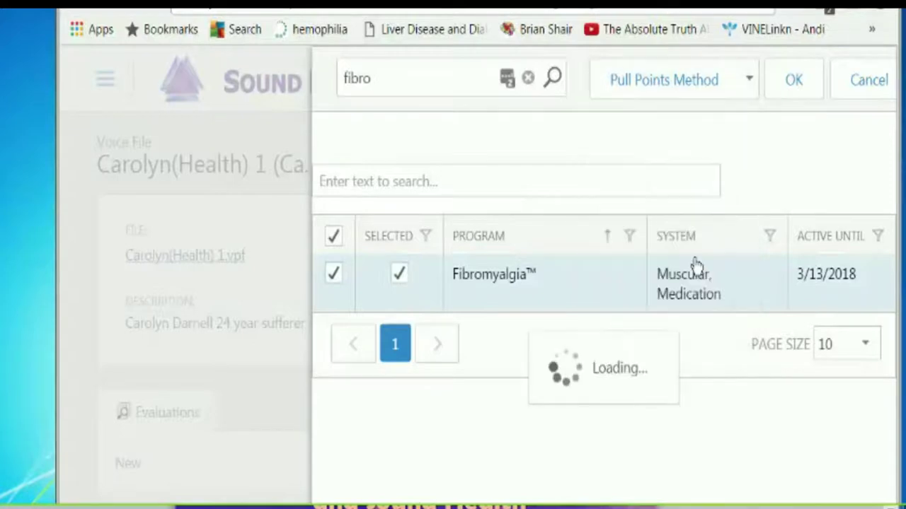
left_click(805, 81)
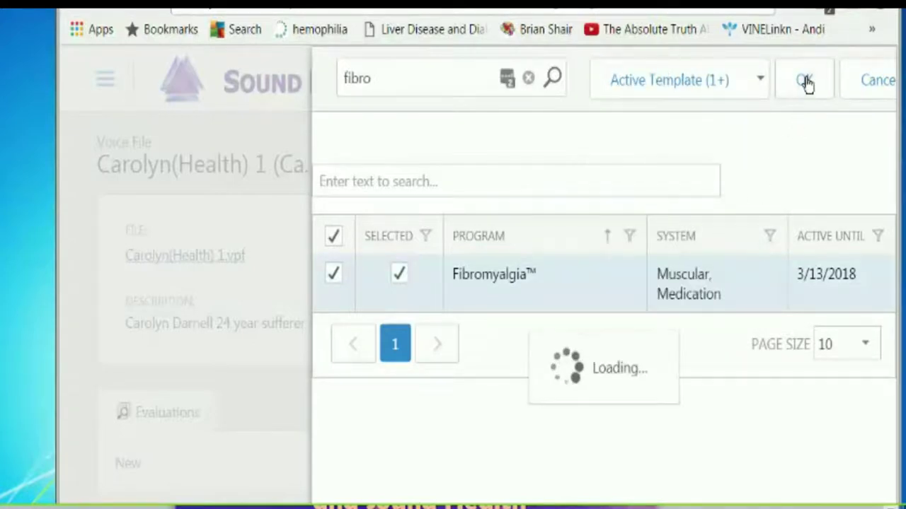
scroll(885, 156, "down", 2)
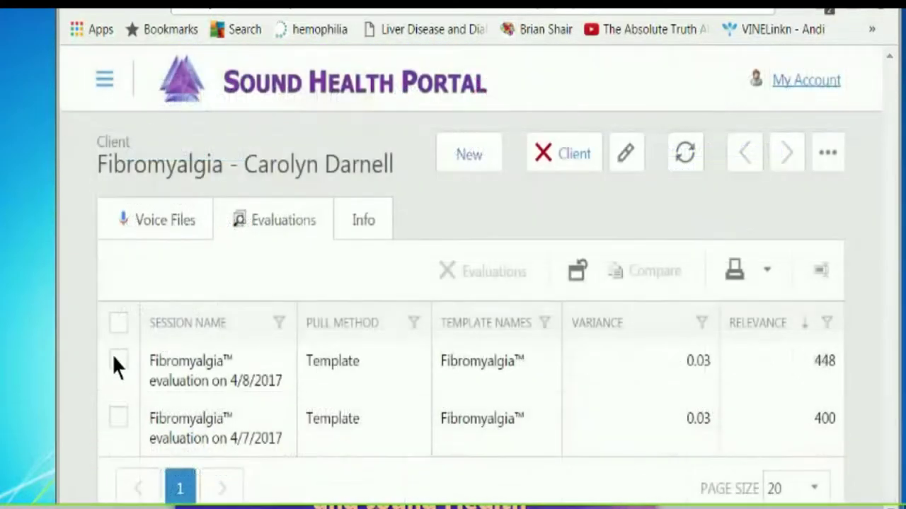
- Select the 4/8/2017 and 4/7/2017 Fibromyalgia evaluations and compare them
left_click(118, 359)
left_click(118, 419)
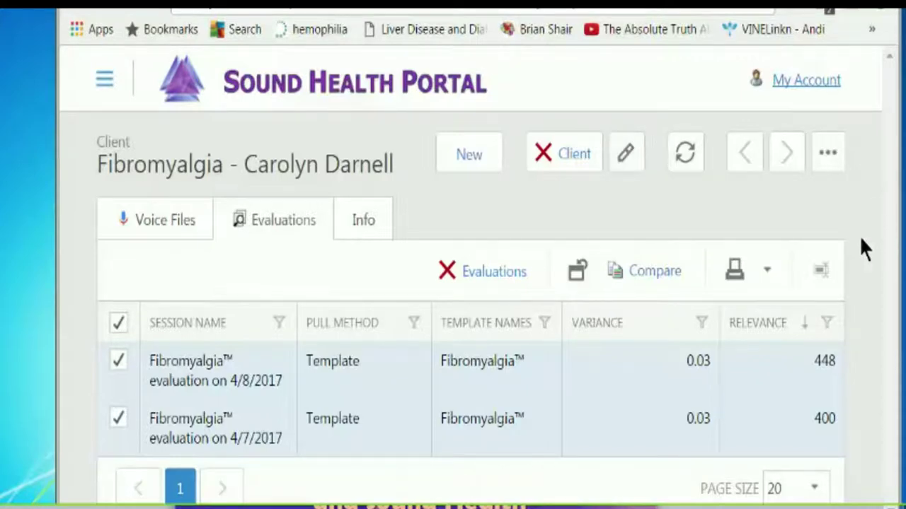
left_click(767, 271)
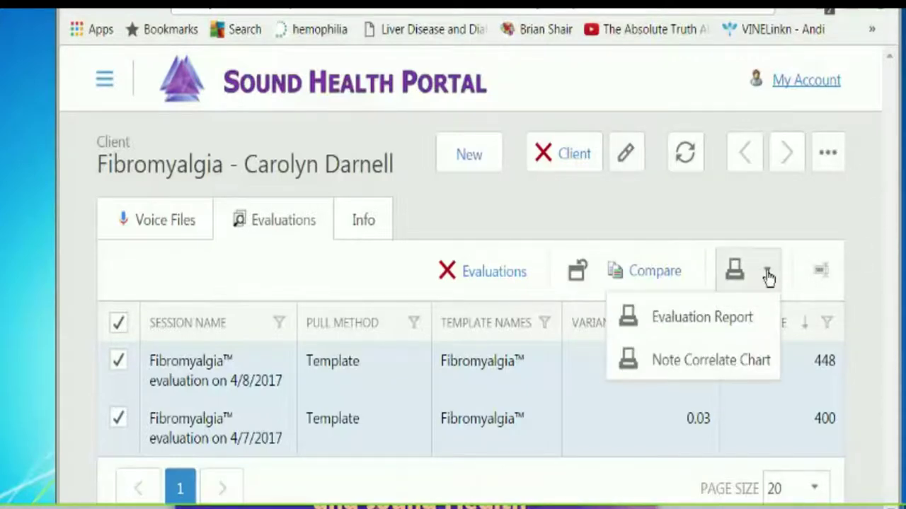
left_click(661, 276)
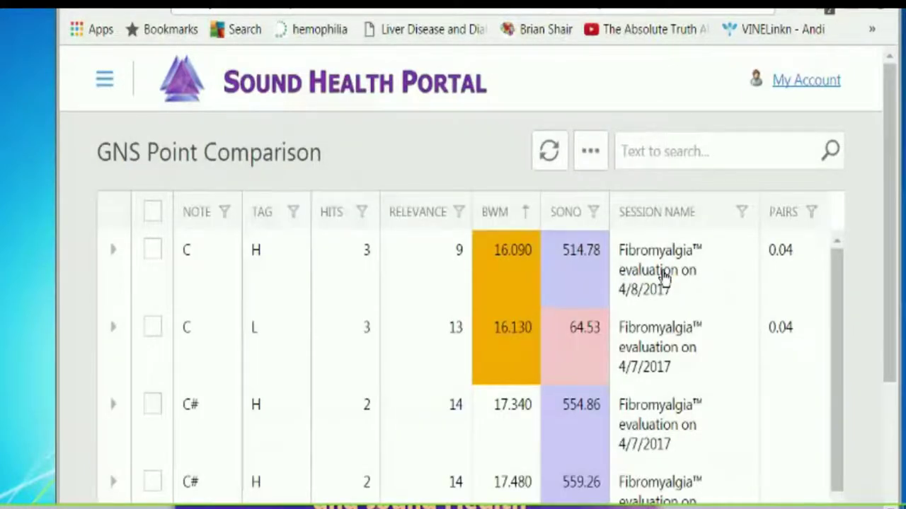
- Select all comparison points and export them to XLS as Combo on 4-8-2017.xls
mouse_move(886, 146)
left_mouse_down()
mouse_move(877, 297)
mouse_move(859, 385)
mouse_move(902, 140)
left_mouse_up()
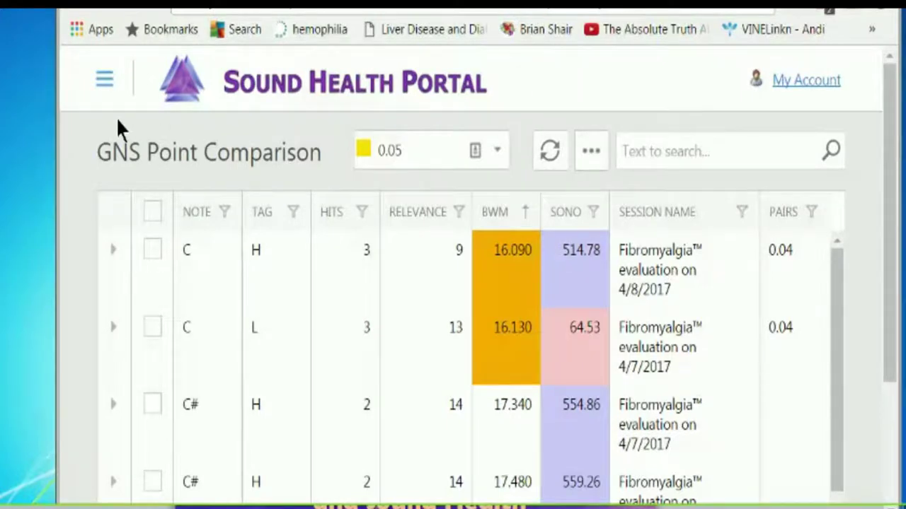
left_click(590, 151)
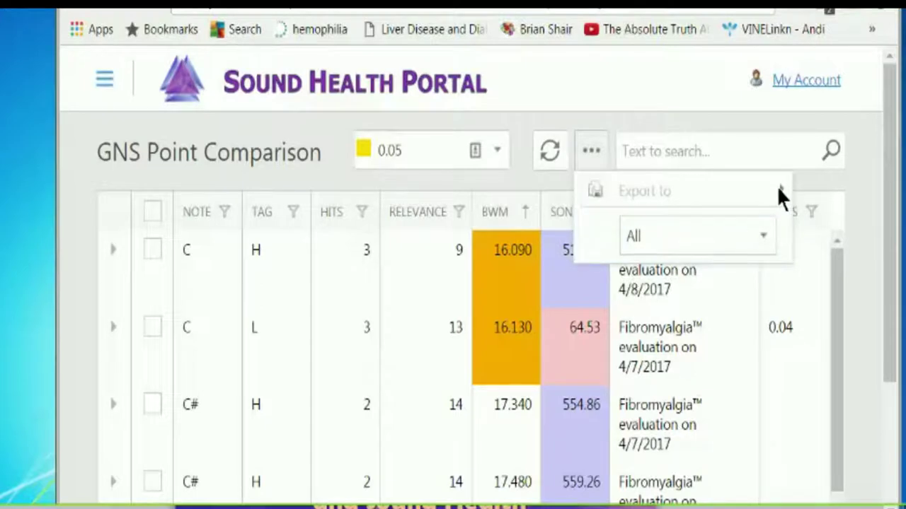
left_click(152, 211)
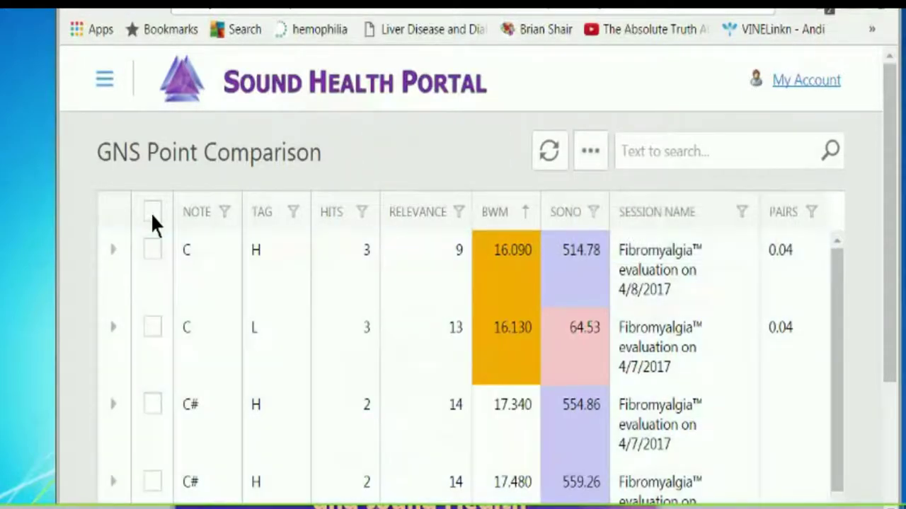
left_click(151, 214)
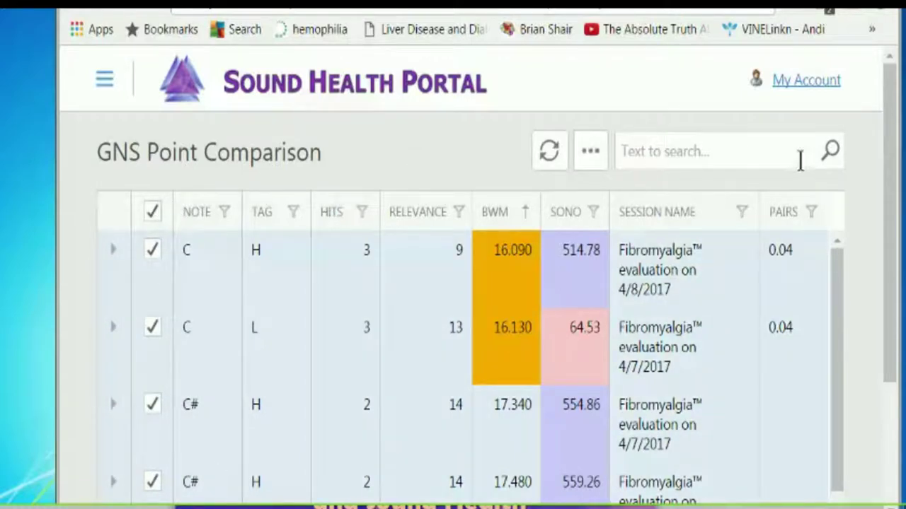
left_click(591, 155)
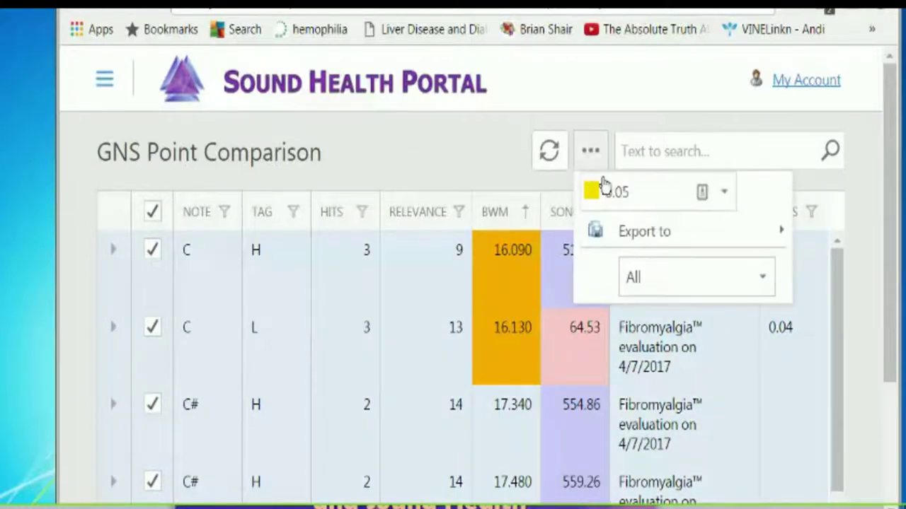
left_click(781, 234)
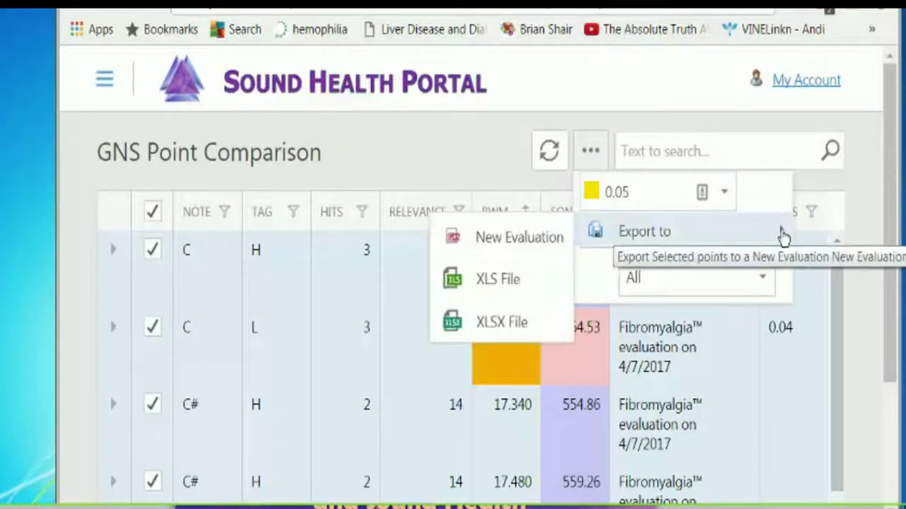
left_click(498, 280)
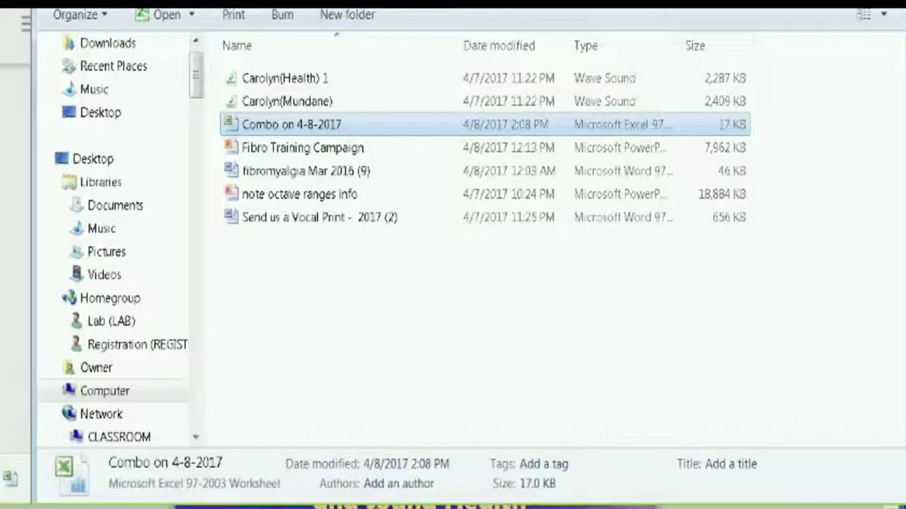
- Rename the Combo on 4-8-2017 file to 'combo', the client's name, and ' - fibro'
right_click(257, 119)
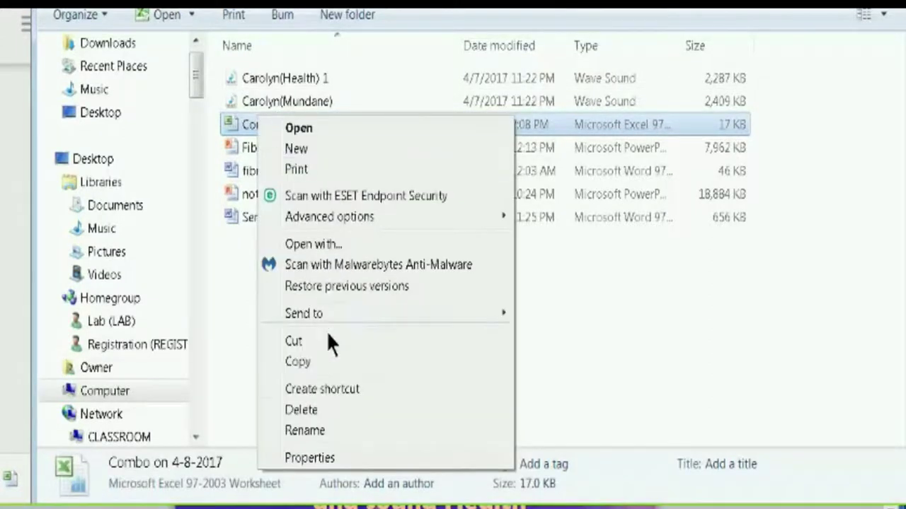
left_click(311, 429)
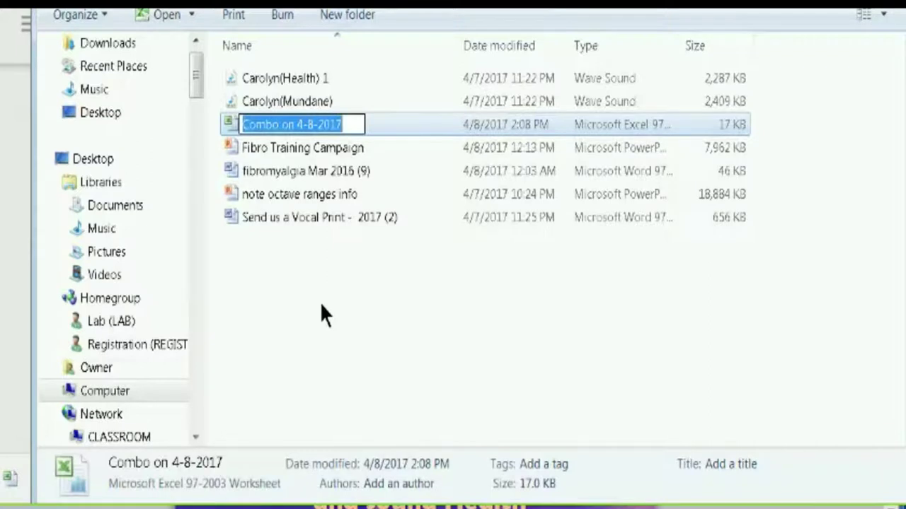
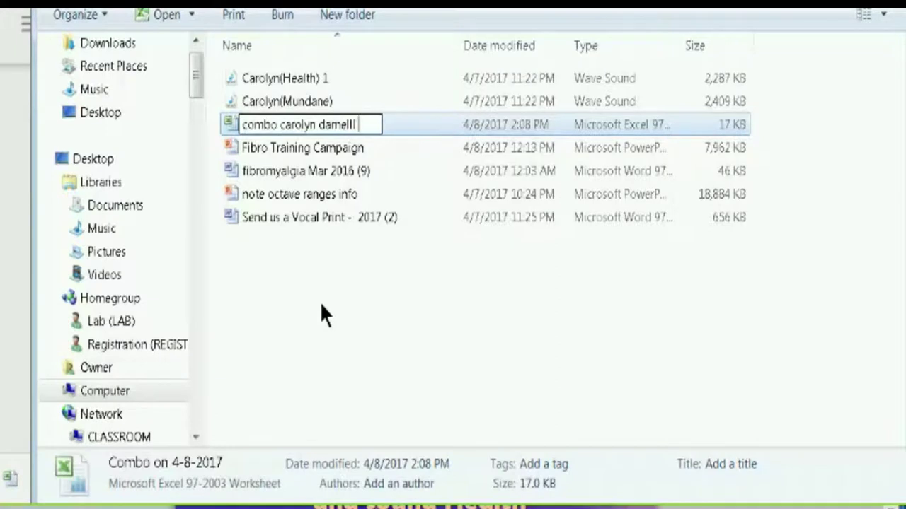
type("- fibro")
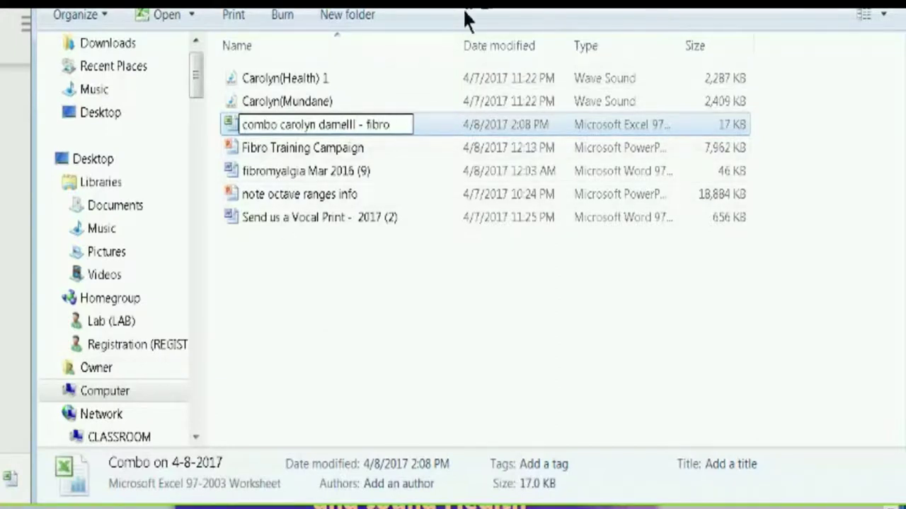
left_click(587, 341)
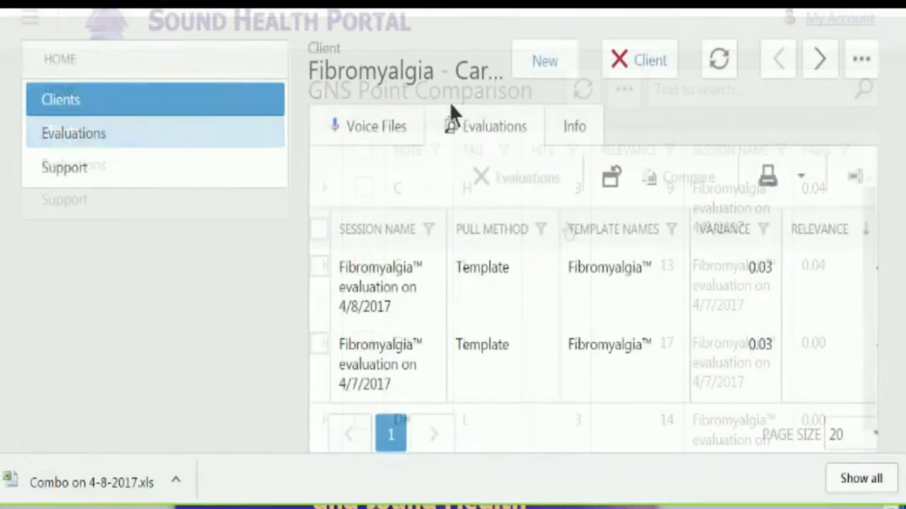
- Compare the 4/8/2017 and 4/7/2017 Fibromyalgia evaluations
left_click(319, 269)
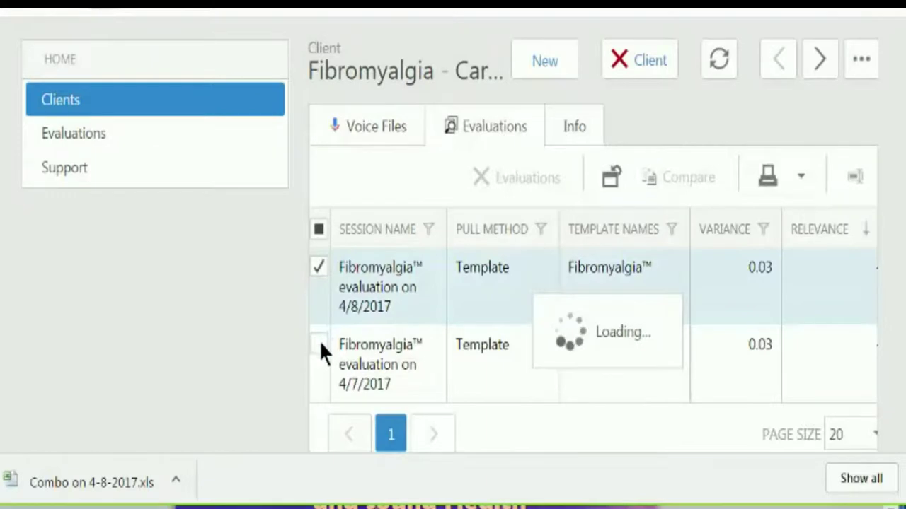
left_click(320, 344)
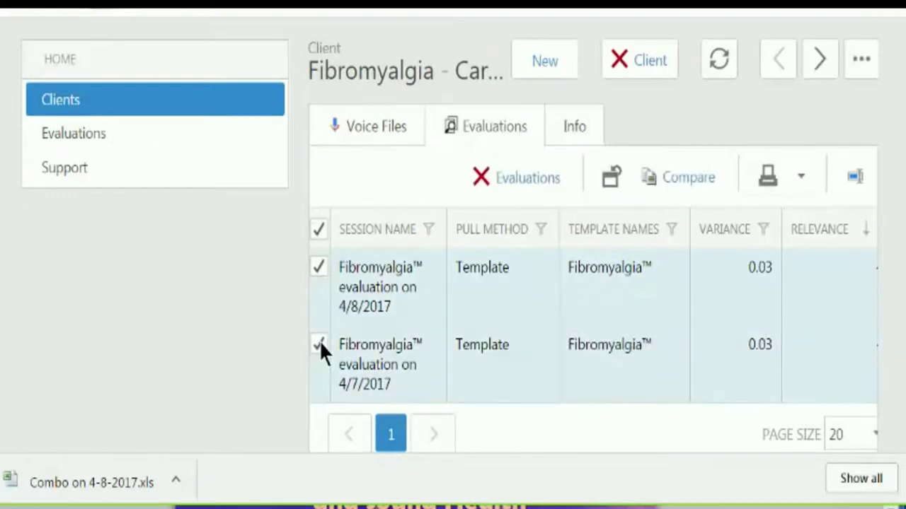
left_click(673, 180)
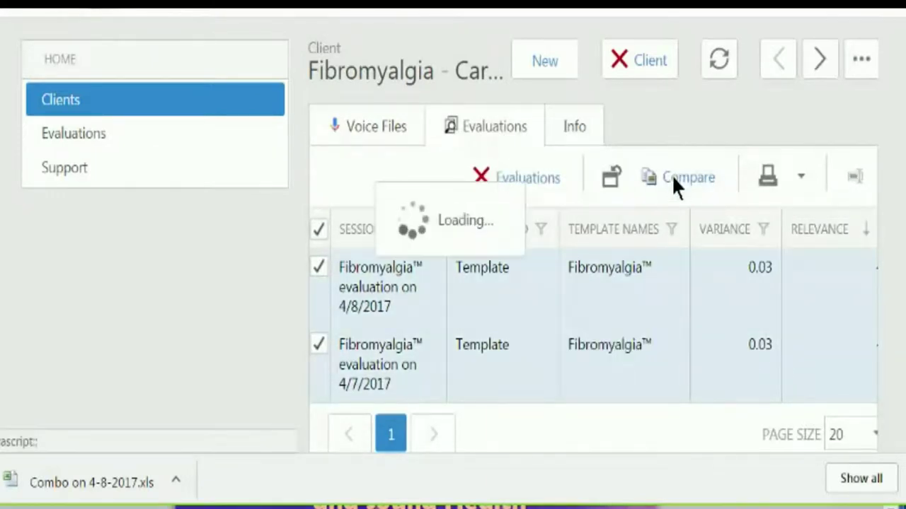
scroll(671, 175, "up", 1)
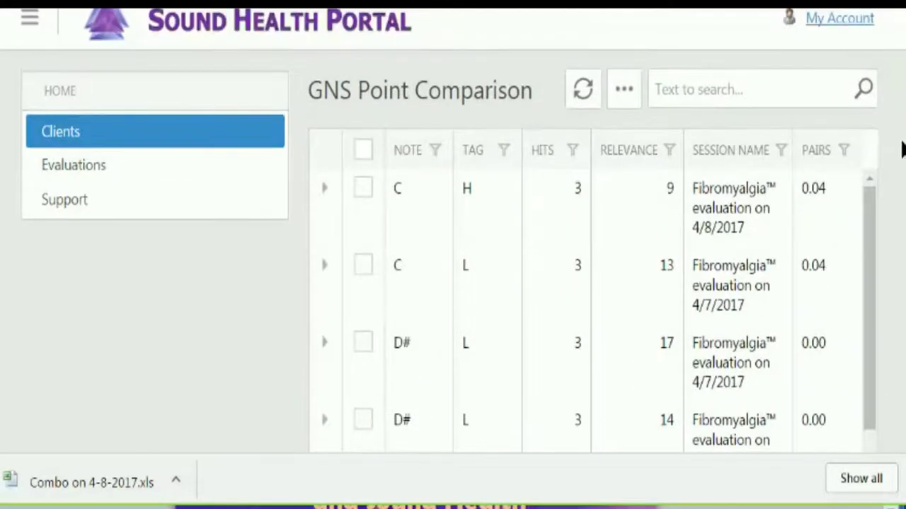
- Select all compared points and export them as a new evaluation, Combo Evaluation 3
left_click(623, 92)
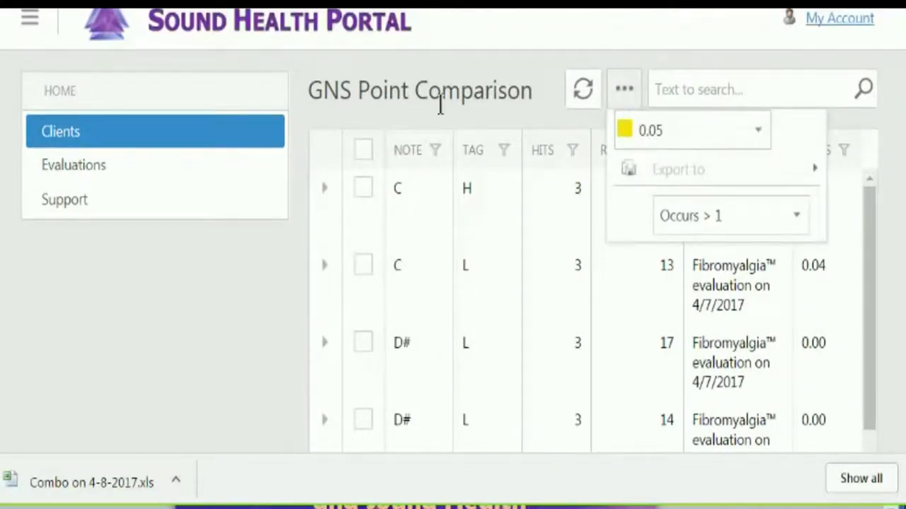
left_click(364, 149)
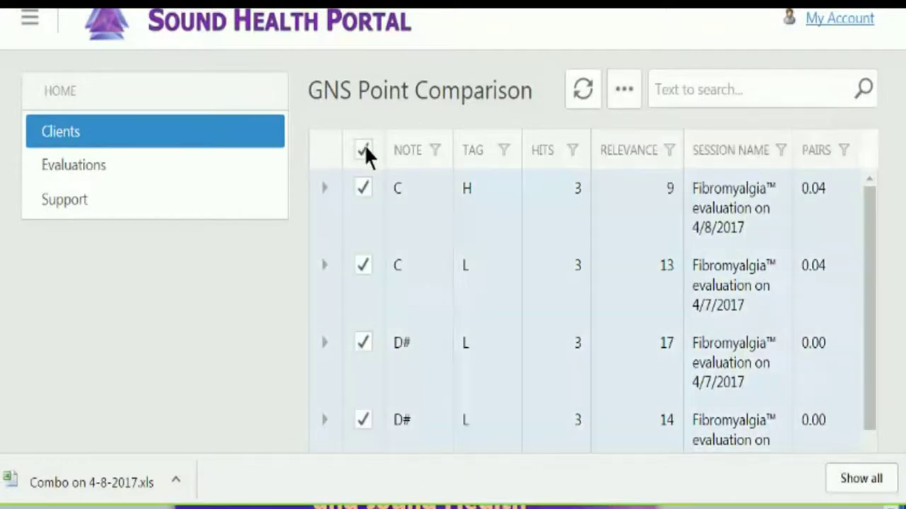
left_click(625, 92)
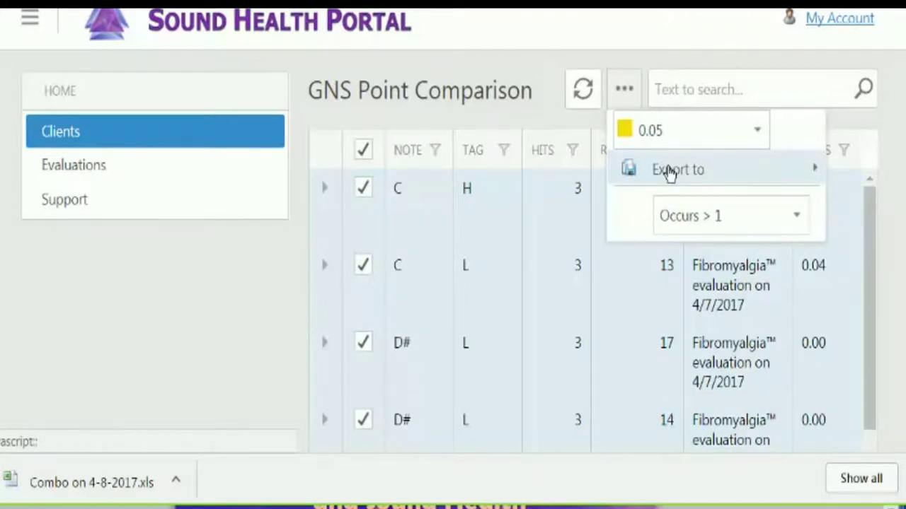
left_click(815, 174)
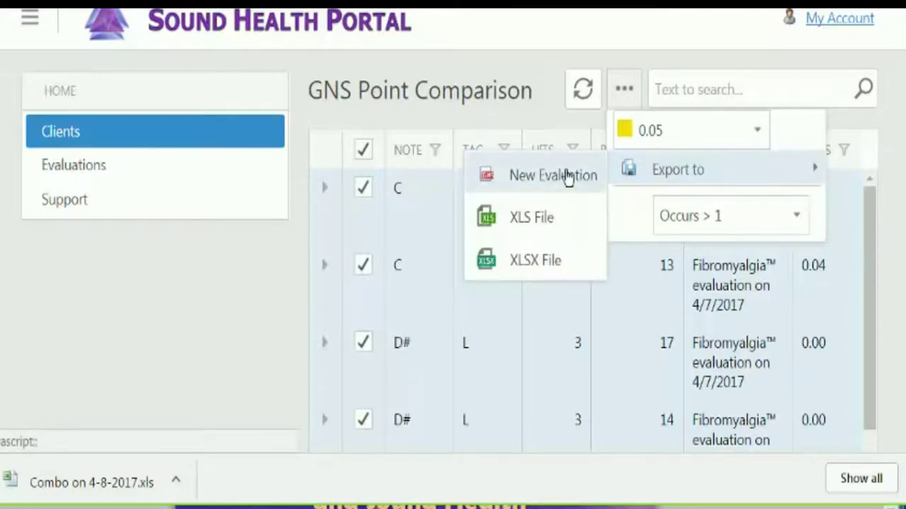
left_click(552, 175)
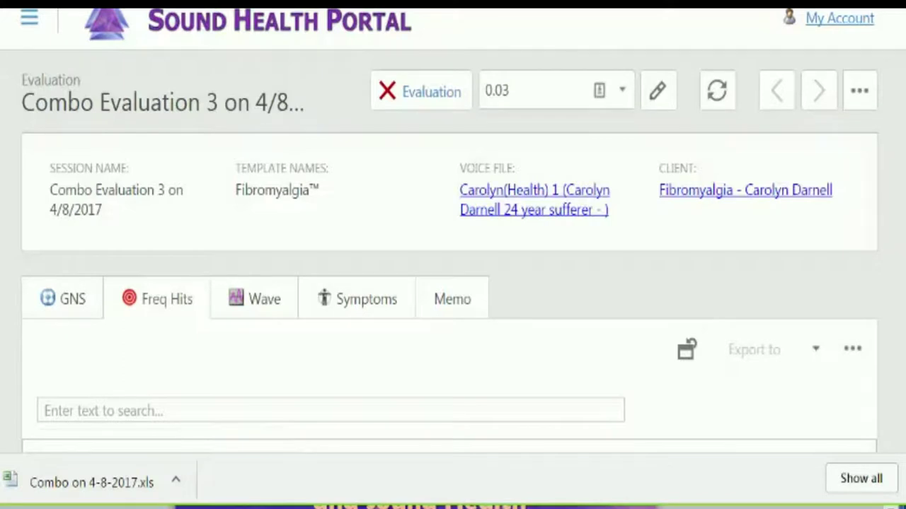
- Expand All relevance groups in Combo Evaluation 3's Freq Hits grid
scroll(896, 166, "down", 5)
scroll(893, 185, "down", 3)
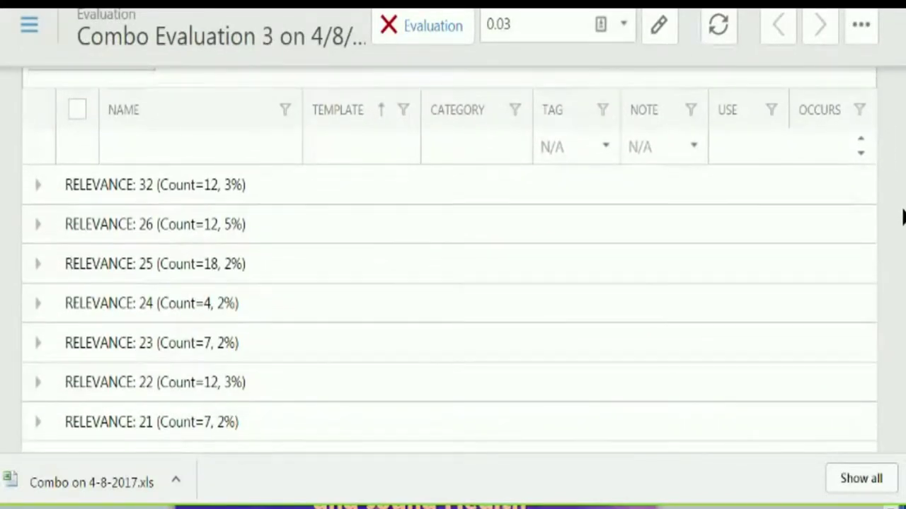
scroll(903, 219, "down", 1)
scroll(902, 218, "up", 3)
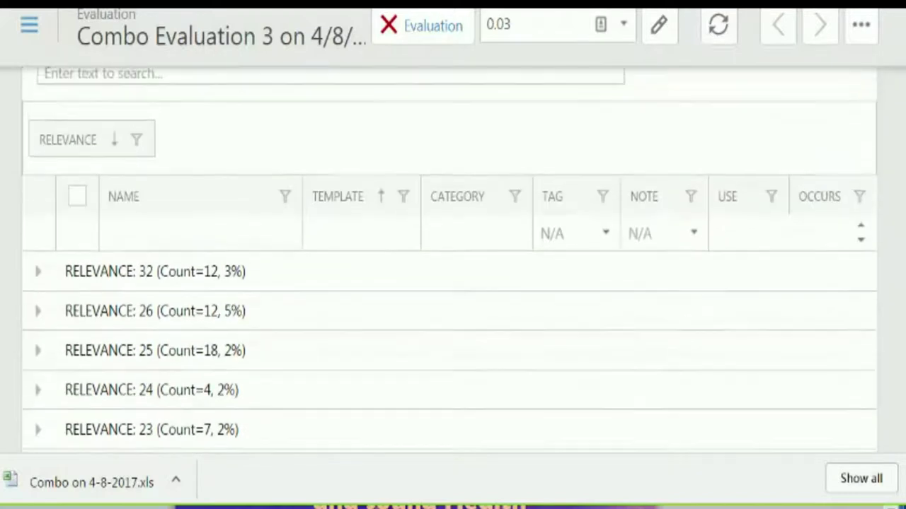
scroll(449, 269, "down", 2)
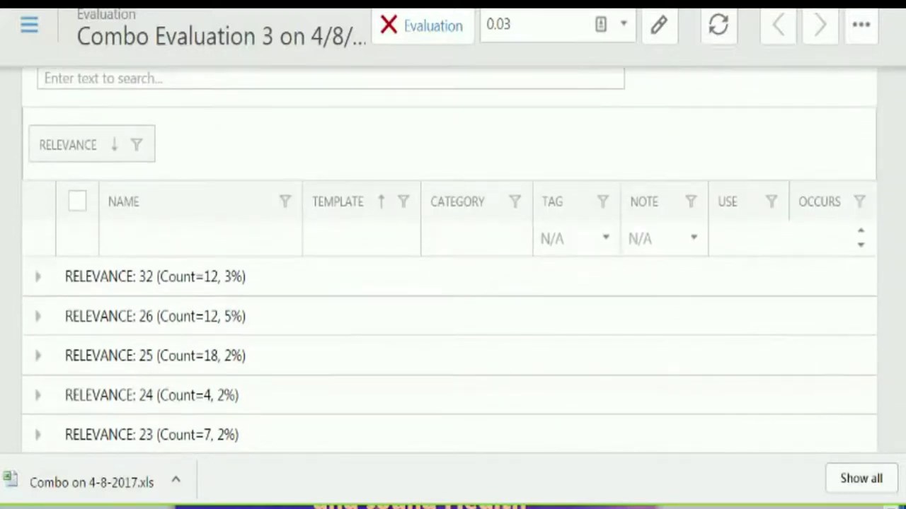
scroll(50, 343, "up", 3)
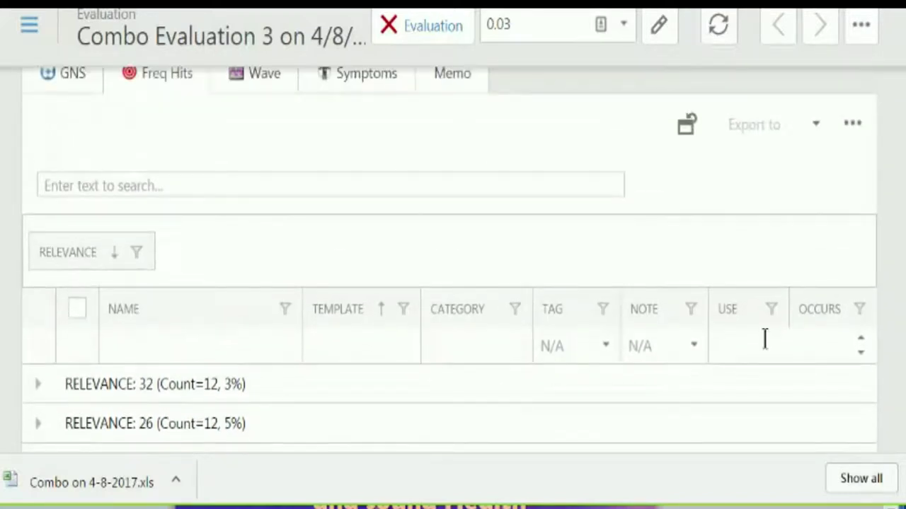
scroll(745, 225, "down", 3)
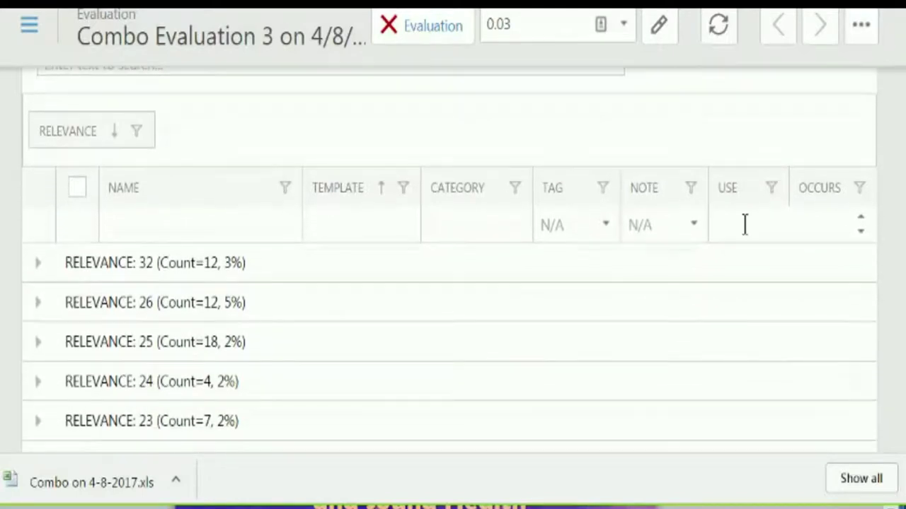
right_click(196, 135)
left_click(237, 148)
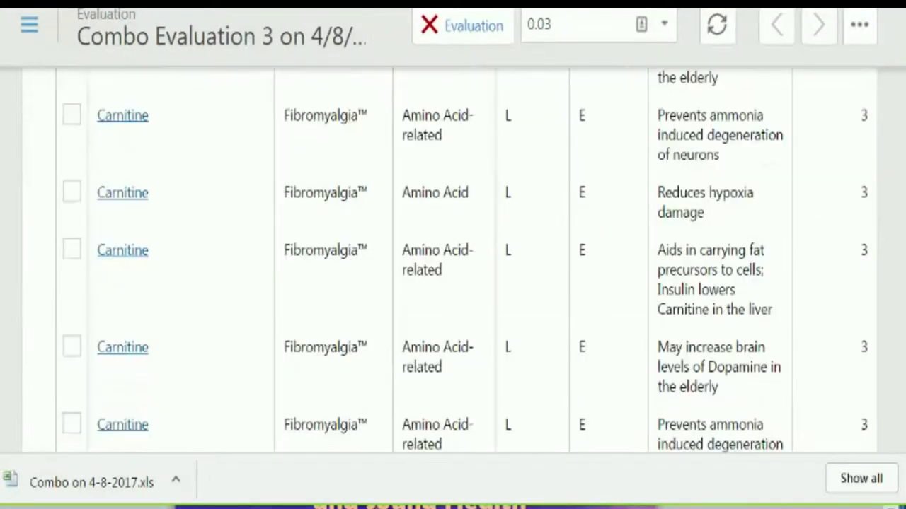
scroll(445, 262, "down", 15)
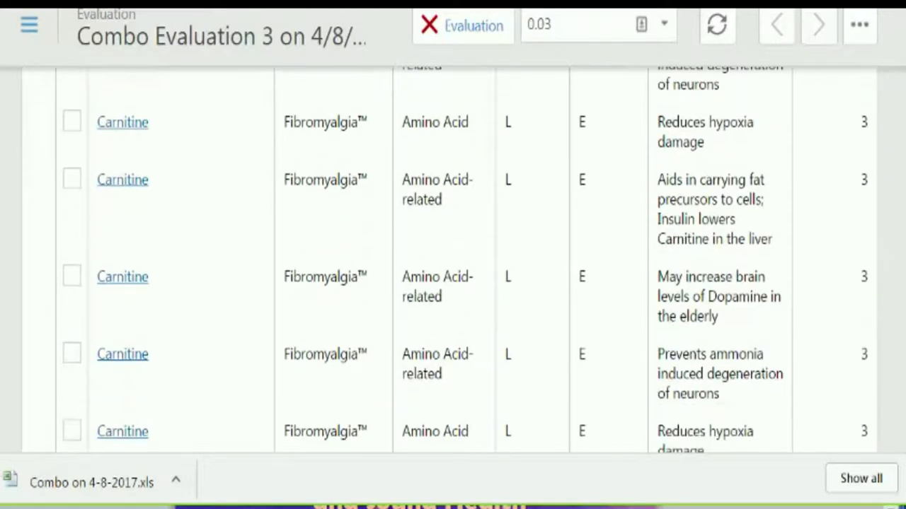
scroll(450, 261, "down", 8)
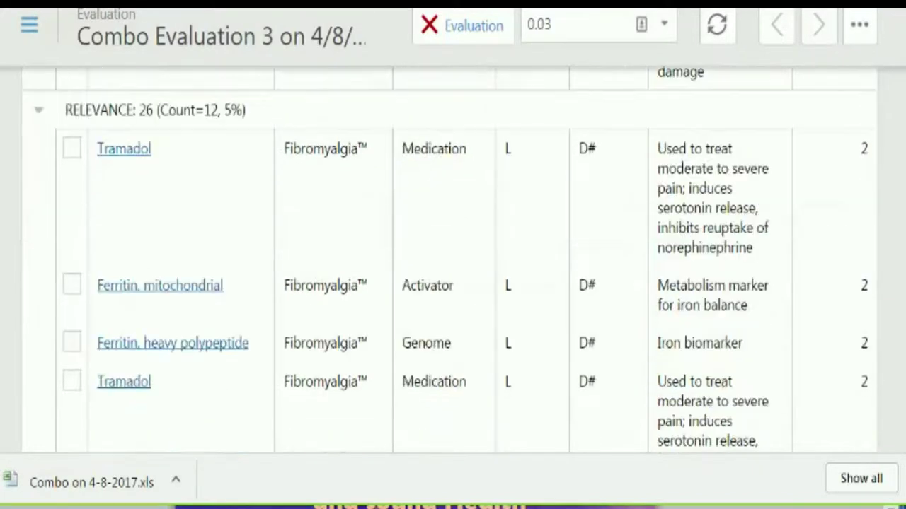
scroll(364, 66, "up", 20)
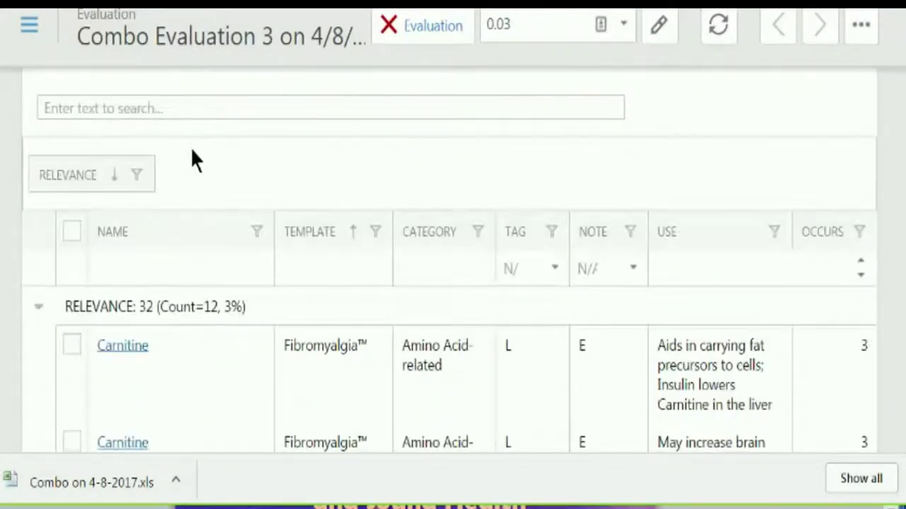
left_click(196, 106)
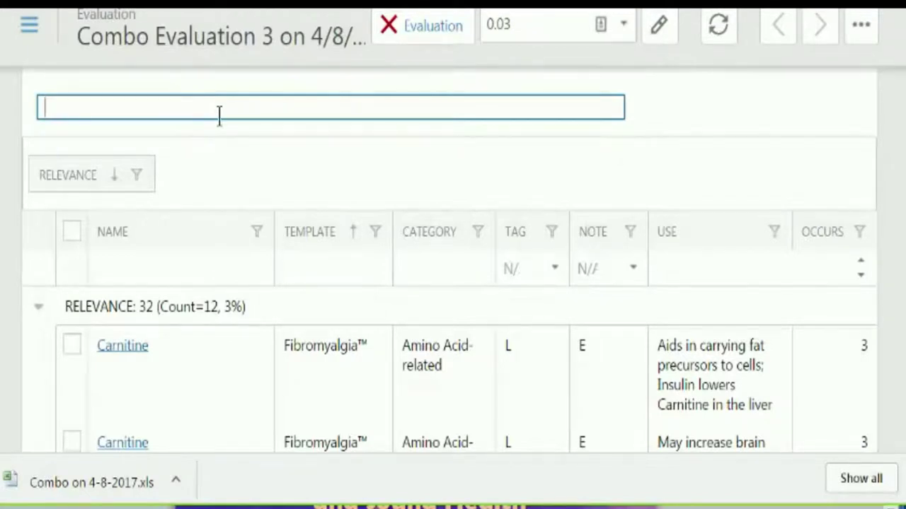
- Filter the frequency hits by 'pyruvate' and review the 7 matches, relevance 26 to 11
type("ruvate")
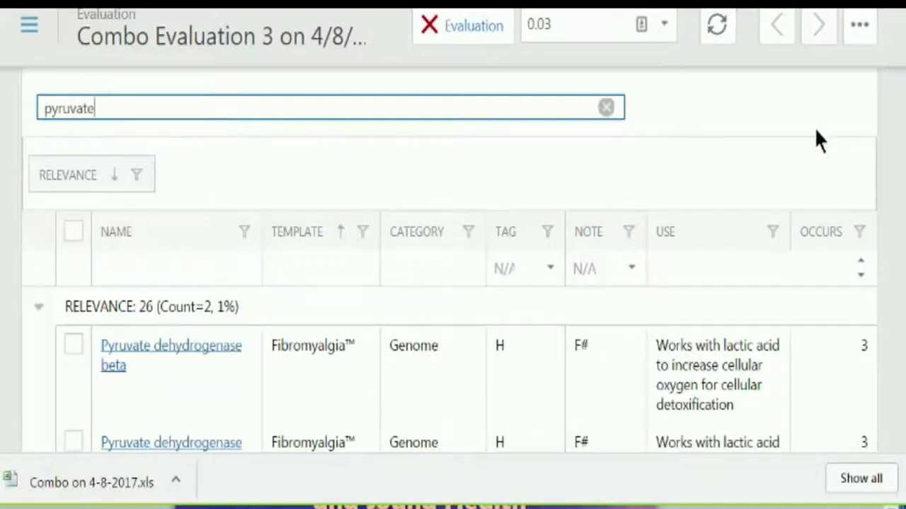
scroll(898, 135, "down", 2)
scroll(750, 196, "down", 3)
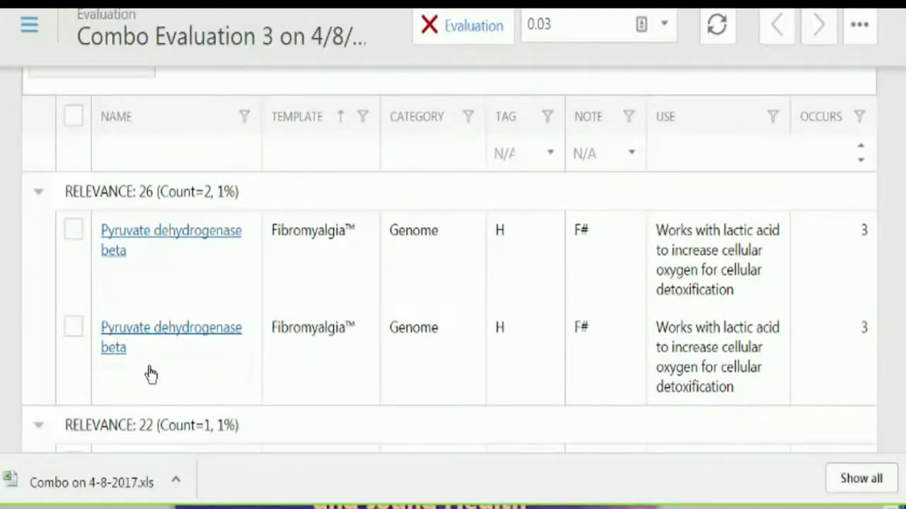
scroll(141, 377, "down", 10)
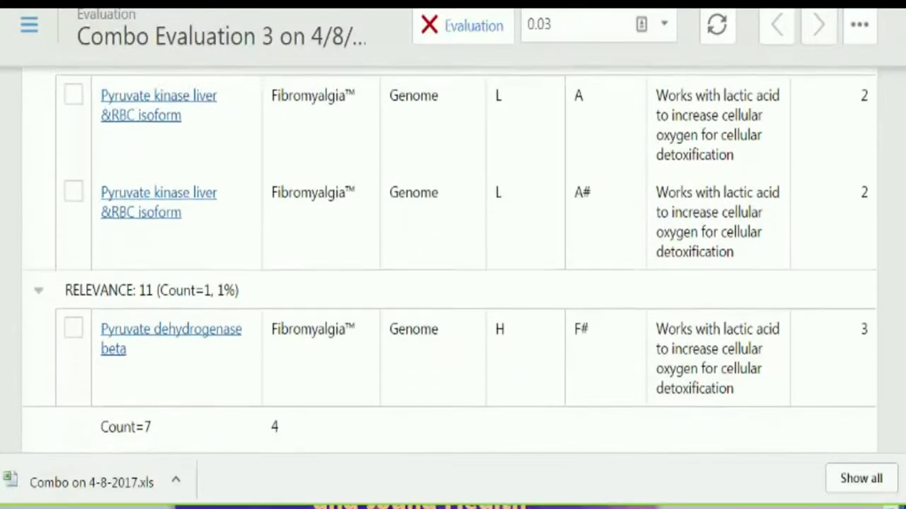
scroll(453, 261, "down", 2)
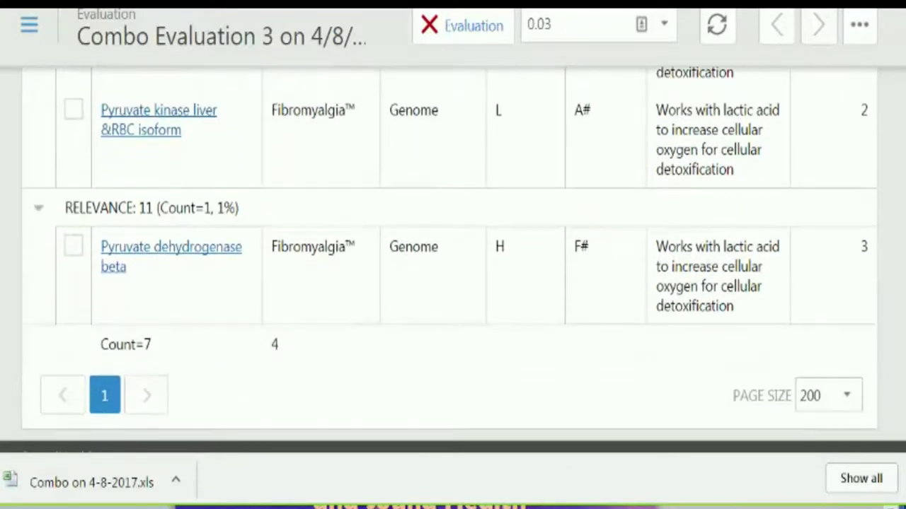
scroll(452, 261, "up", 1)
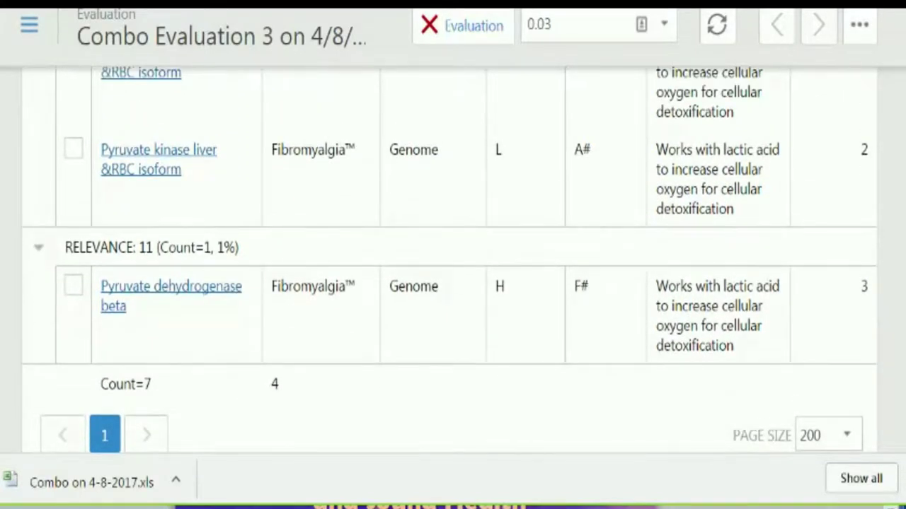
scroll(903, 304, "up", 1)
scroll(904, 304, "up", 1)
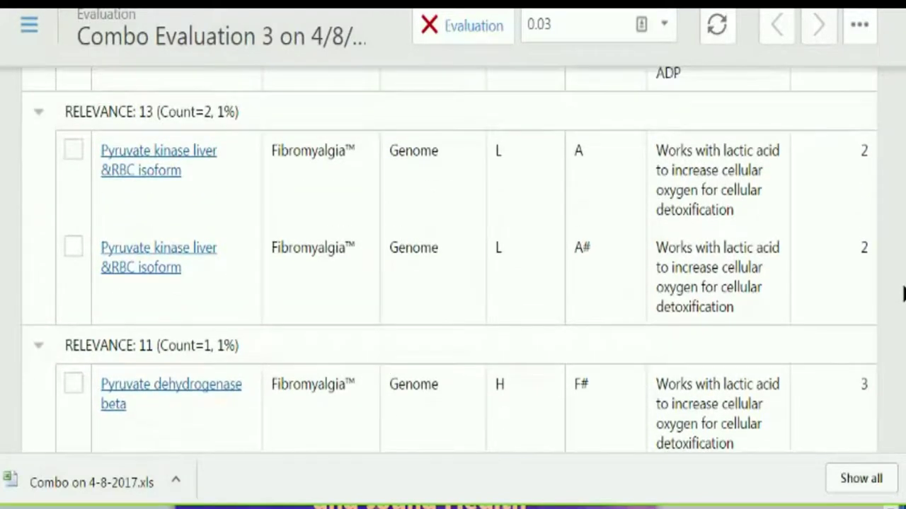
scroll(904, 293, "up", 4)
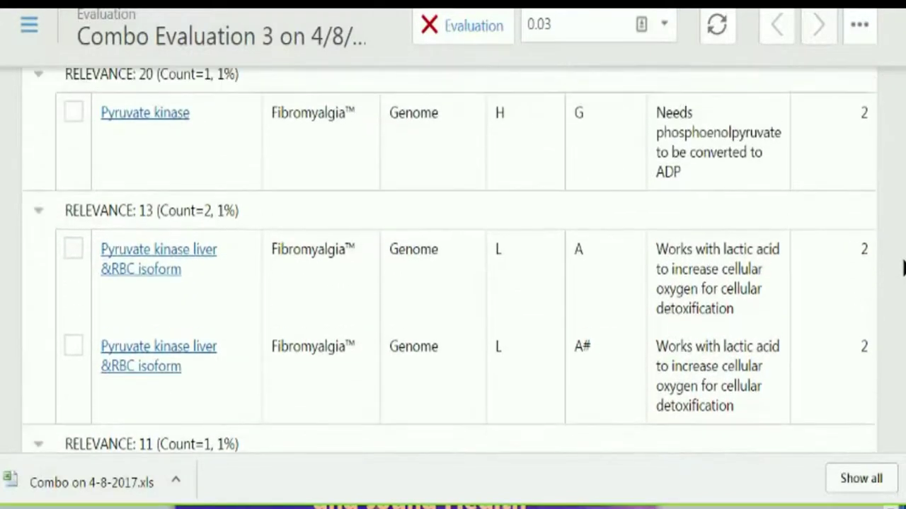
scroll(903, 244, "up", 3)
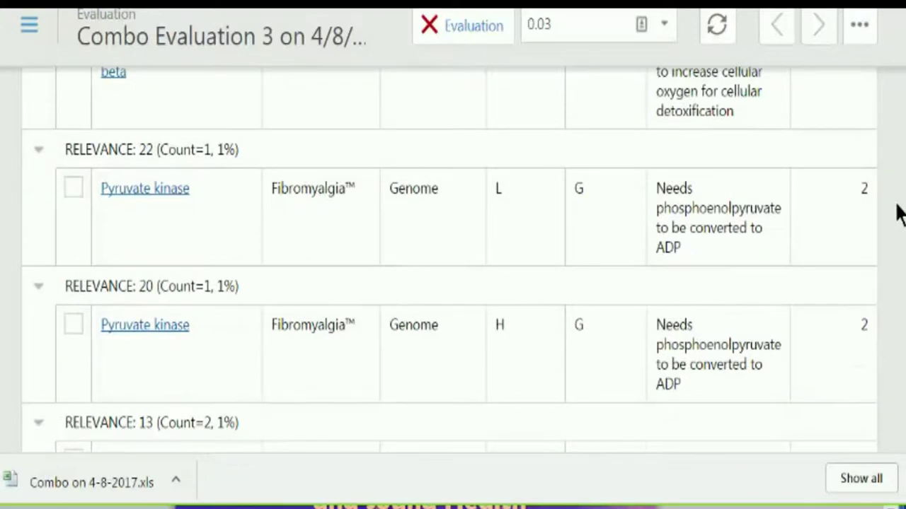
scroll(898, 212, "up", 4)
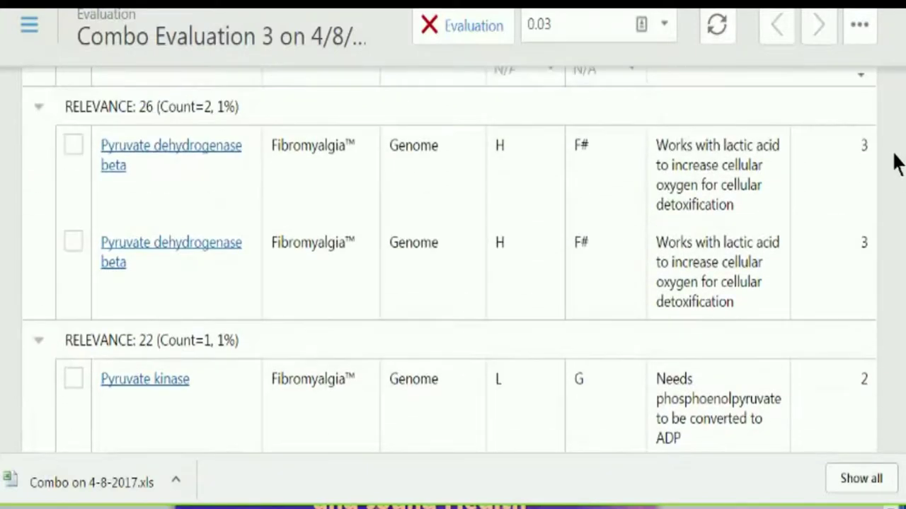
scroll(897, 153, "up", 10)
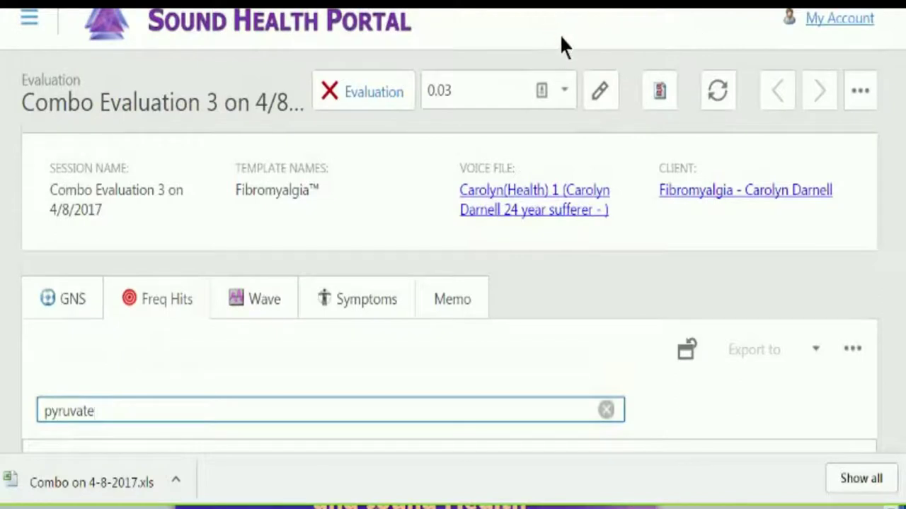
- Show Combo Evaluation 3 as a five-page Evaluation Report and export it as a PDF
left_click(859, 92)
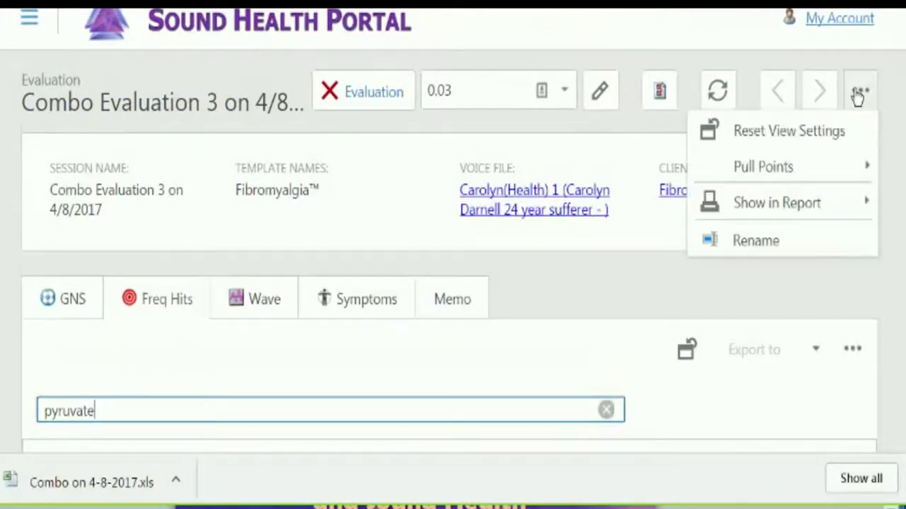
left_click(781, 205)
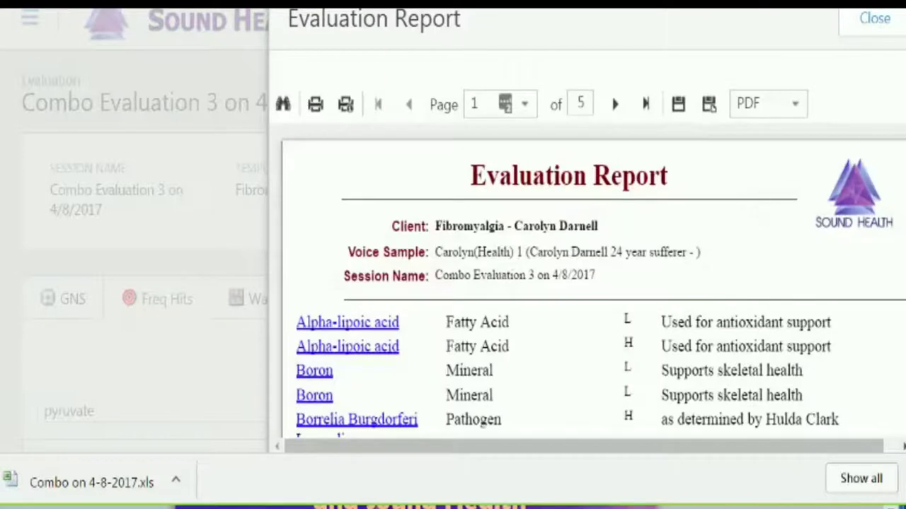
left_click(677, 107)
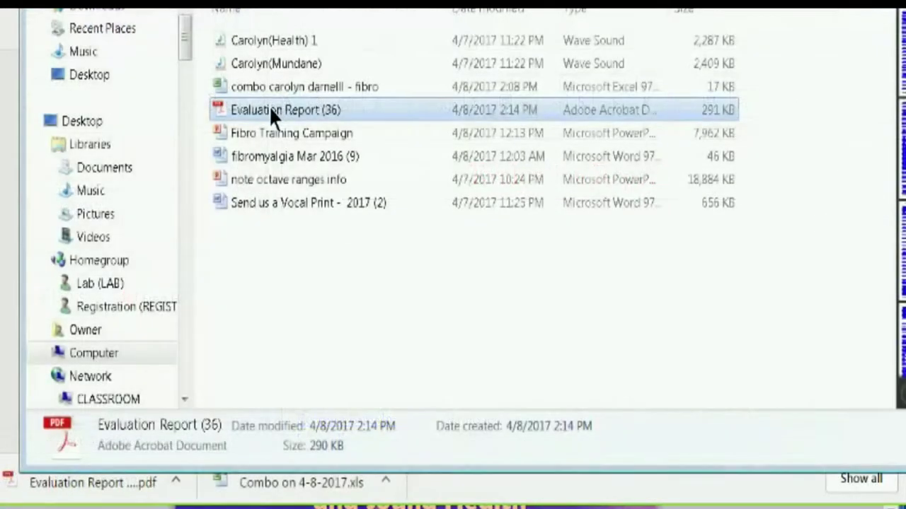
- Rename Evaluation Report (36) to the client's name plus ' - combo report', correcting the typo
right_click(269, 106)
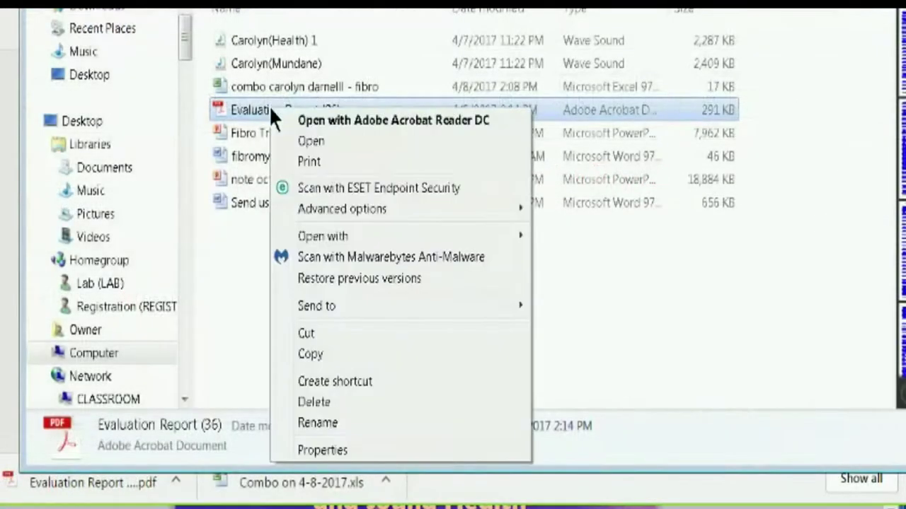
left_click(329, 422)
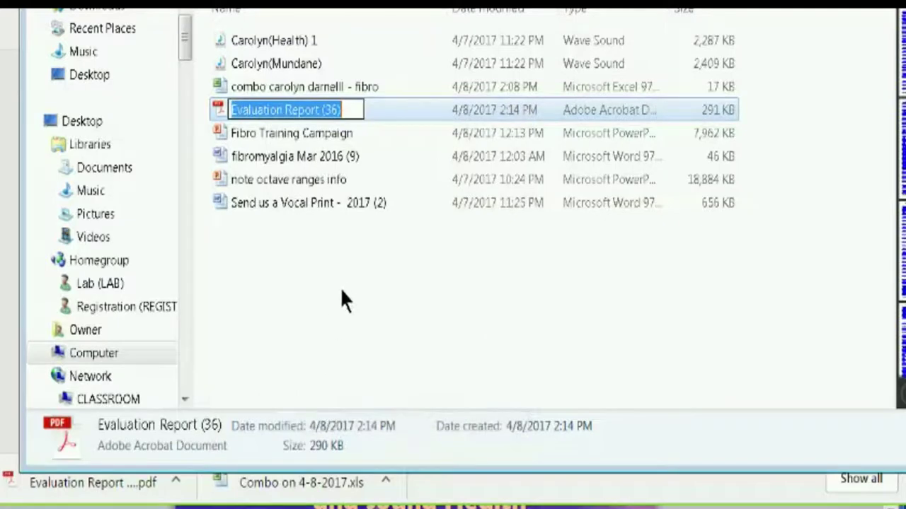
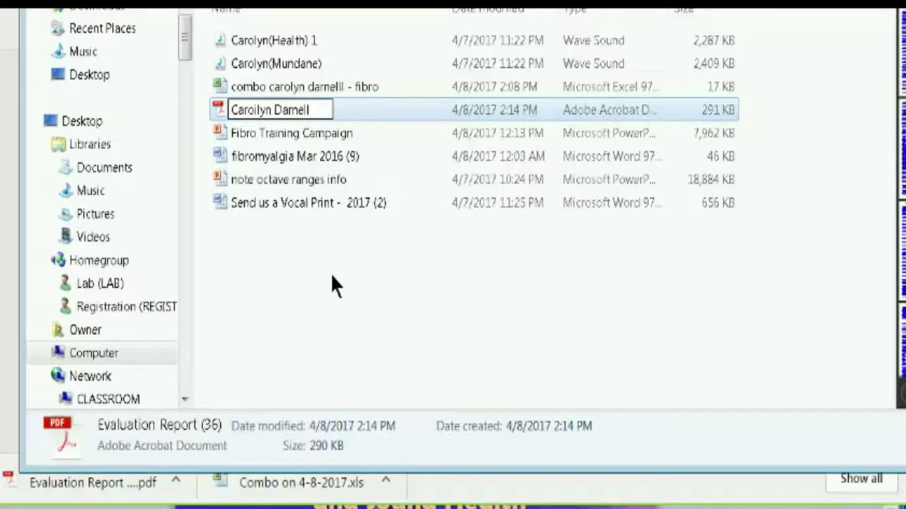
type(" - co")
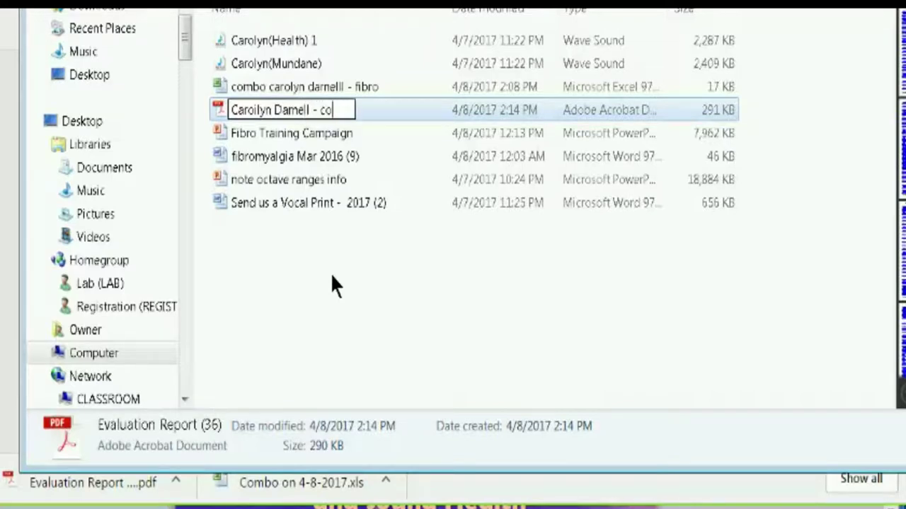
type("mbo report")
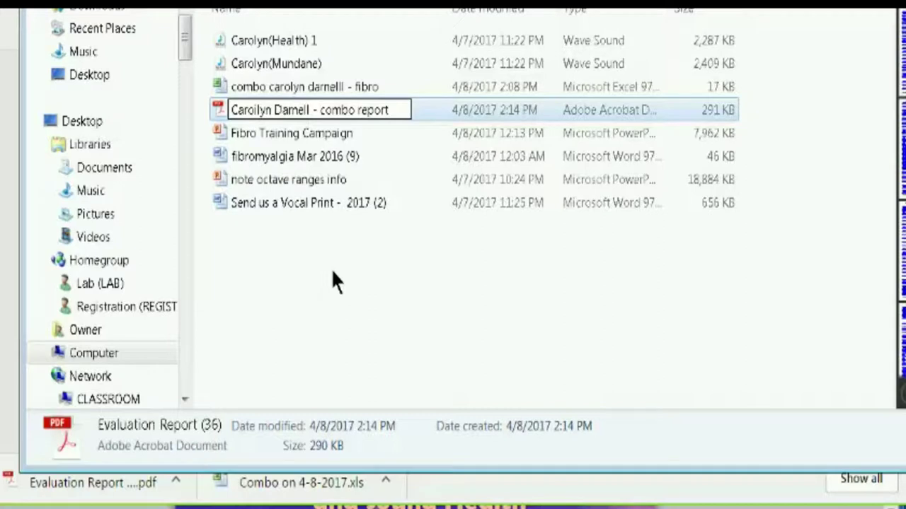
left_click(257, 110)
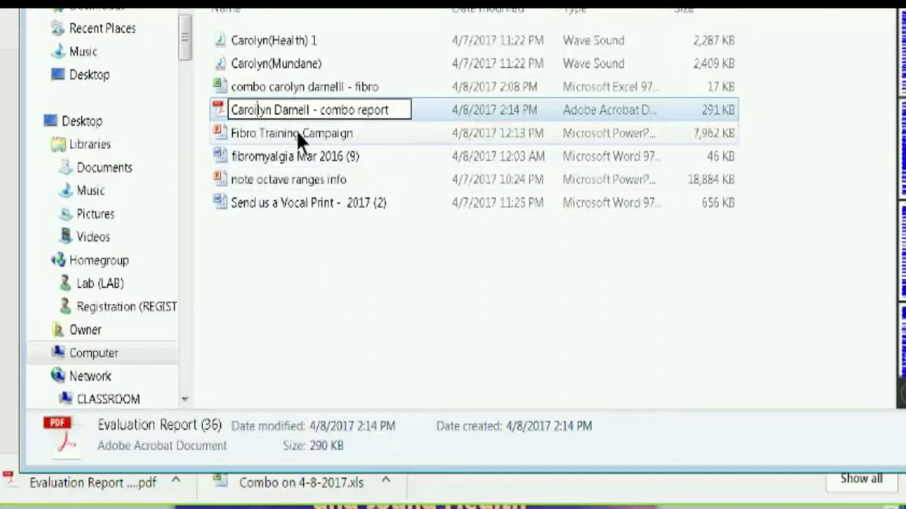
key("BackSpace")
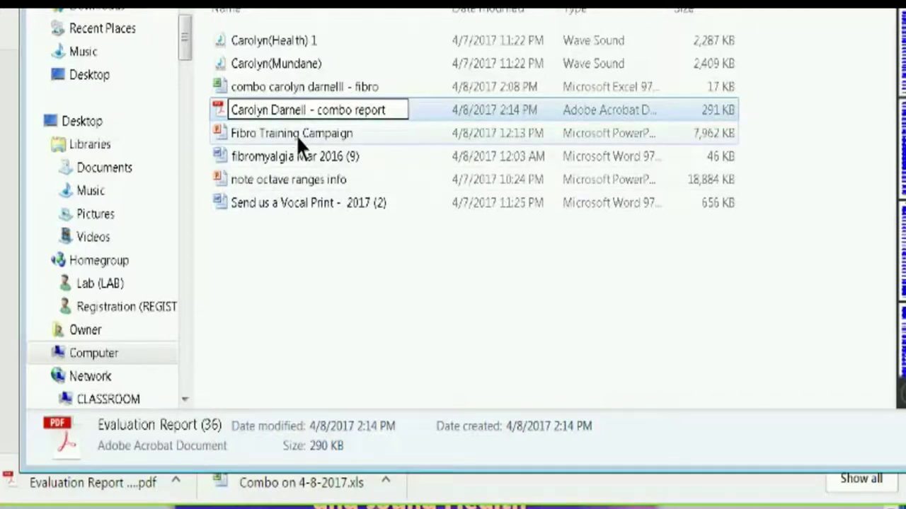
left_click(354, 276)
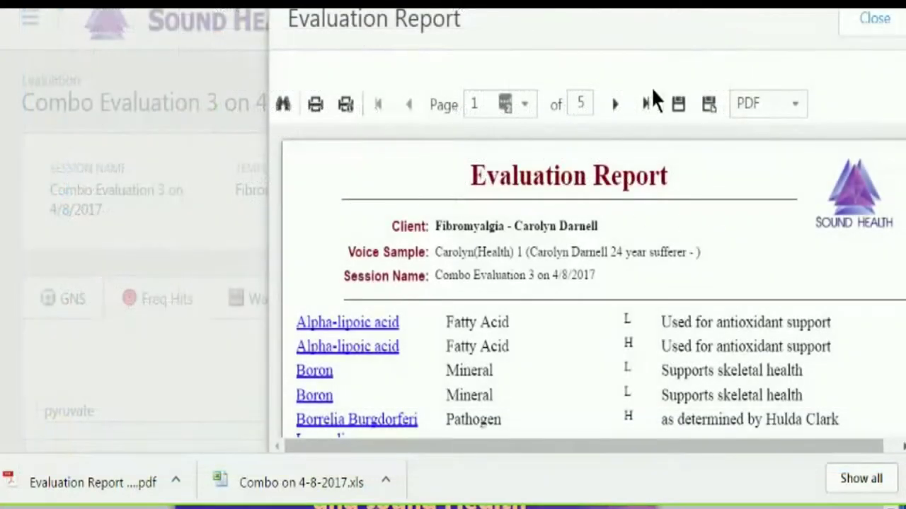
- Close the Evaluation Report and delete 'pyruvate' from the results search box
left_click(873, 19)
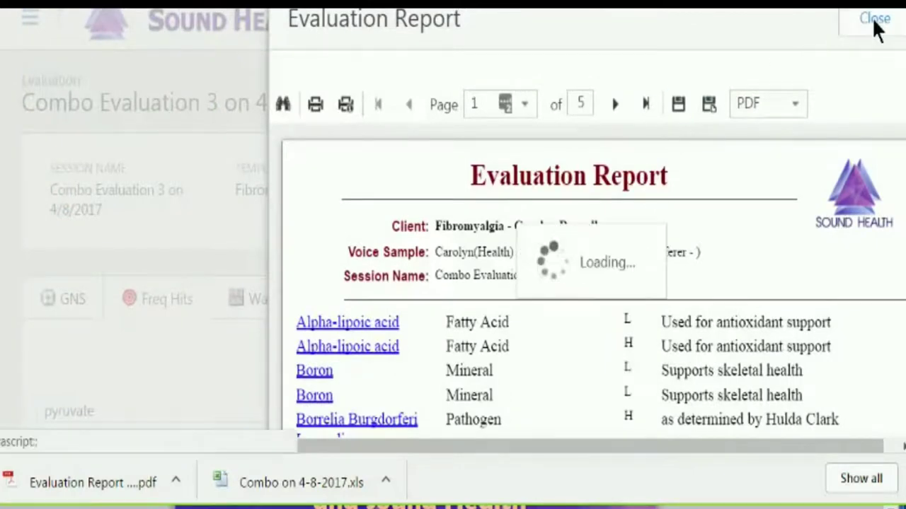
scroll(453, 234, "down", 1)
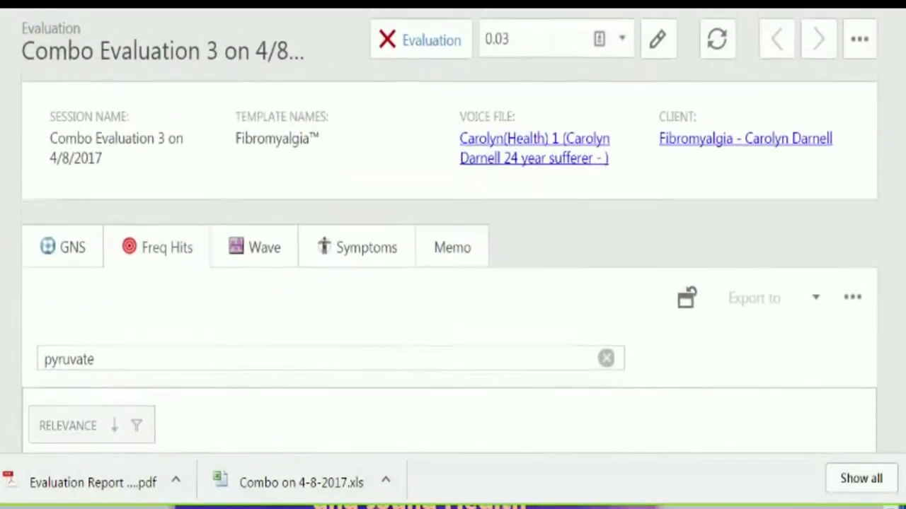
scroll(453, 234, "up", 1)
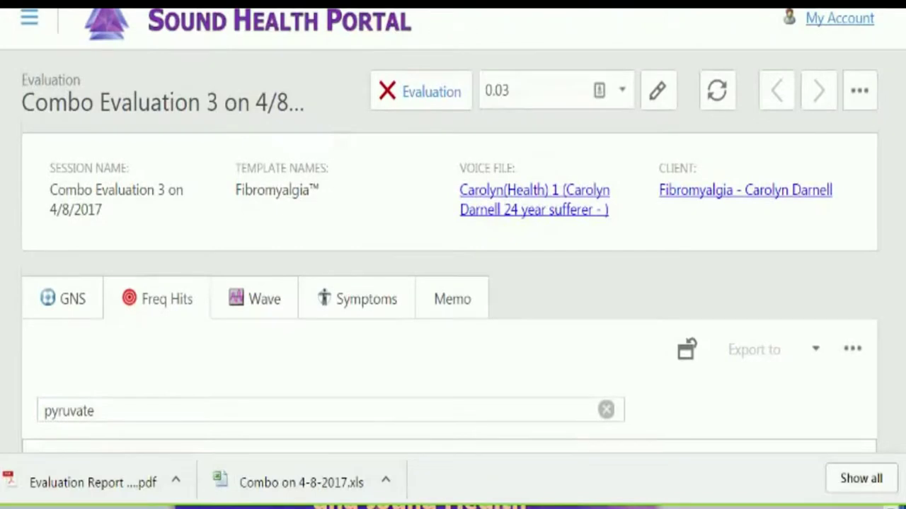
scroll(453, 233, "down", 1)
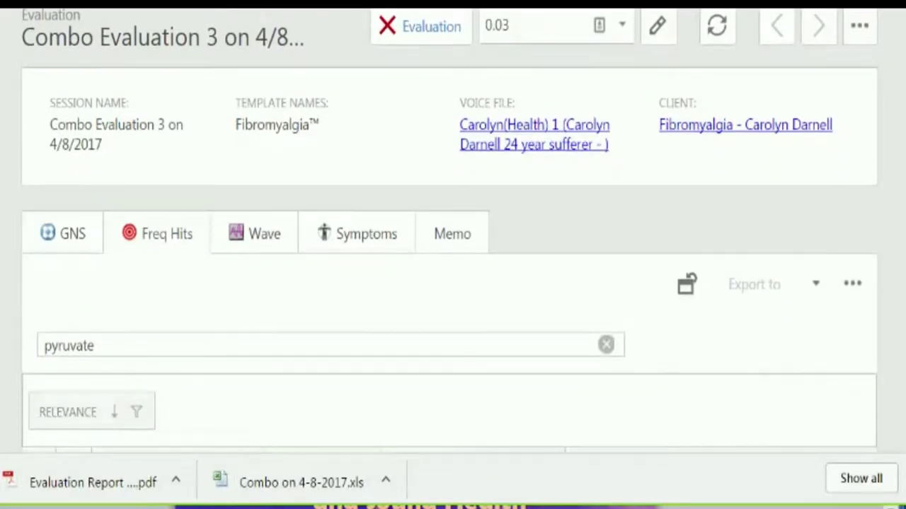
scroll(455, 131, "down", 1)
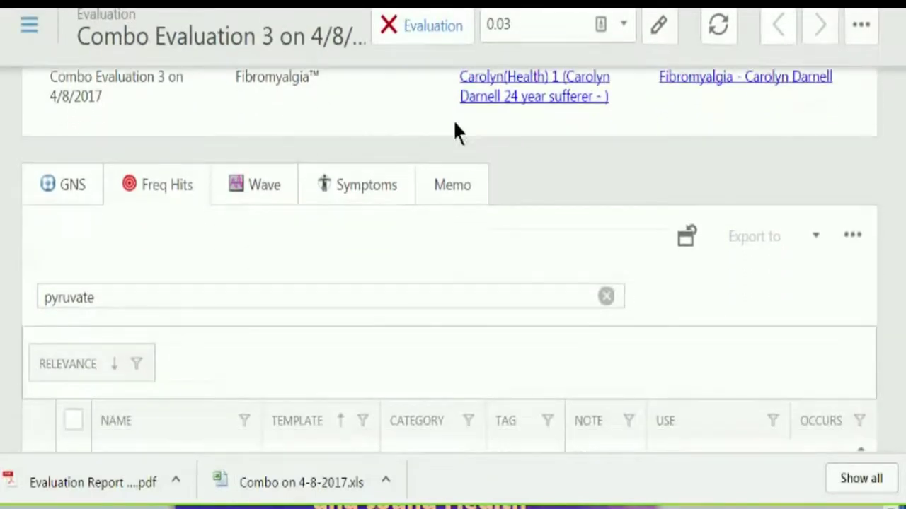
double_click(102, 296)
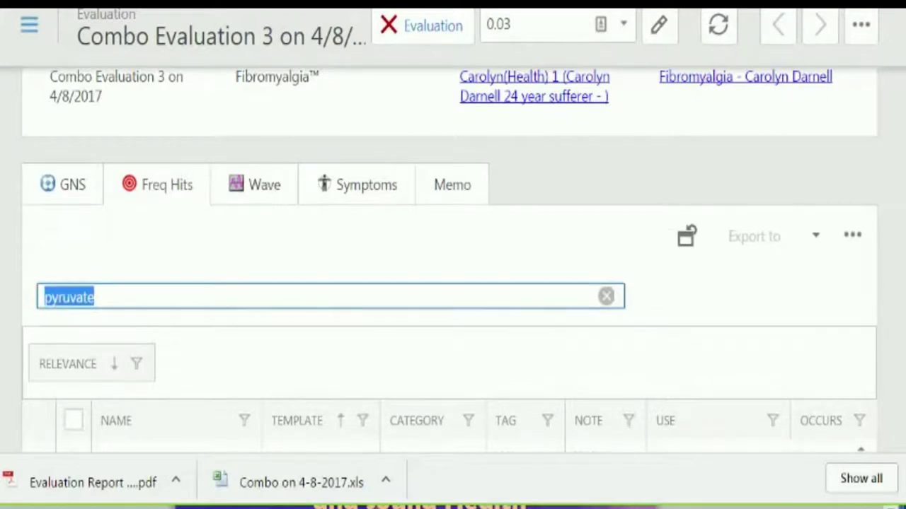
key("BackSpace")
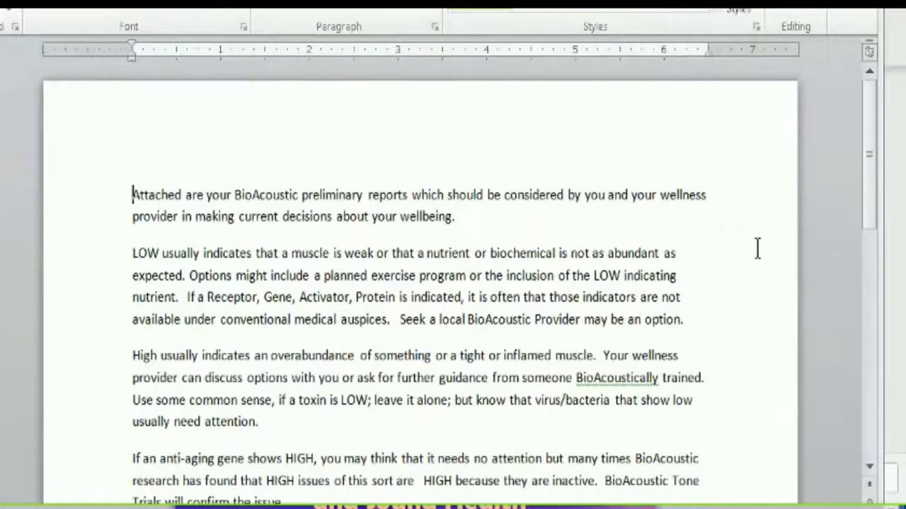
- Scroll through the Word BioAcoustic cover letter to the end and back to the top
left_click_drag(867, 141, 858, 170)
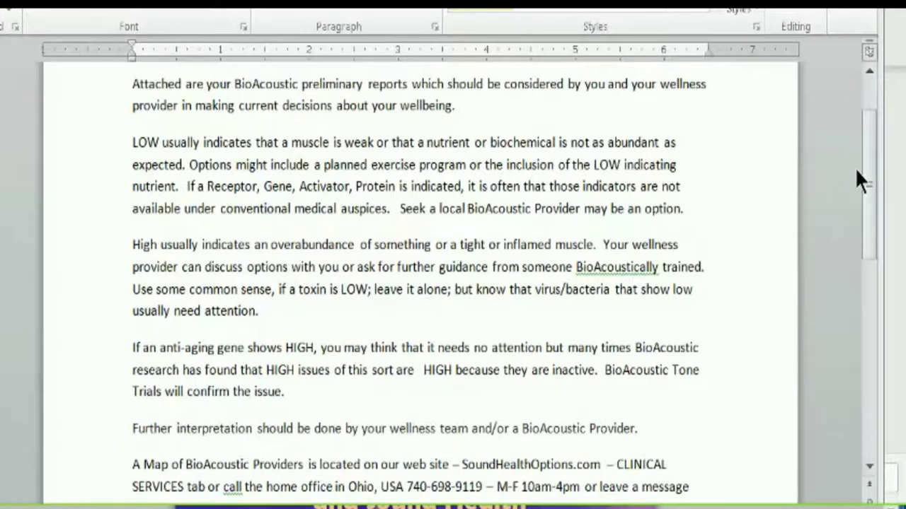
left_click_drag(855, 167, 852, 174)
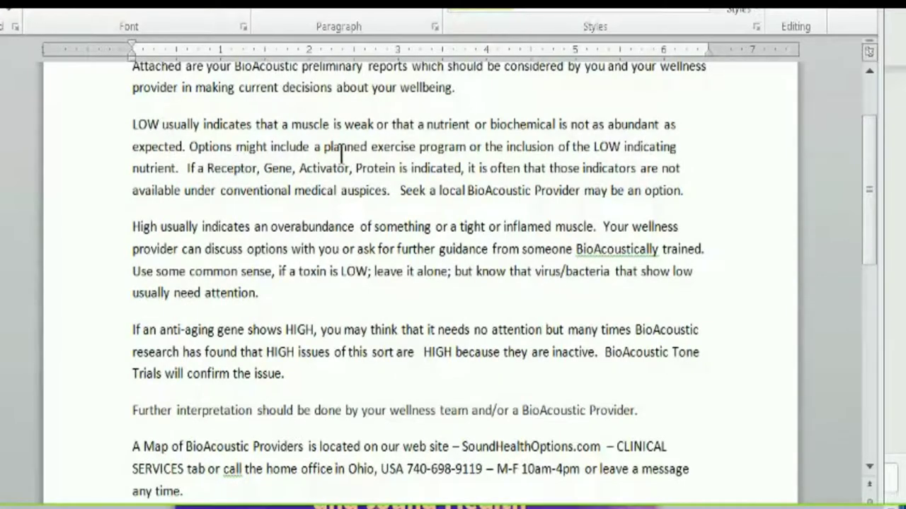
left_click_drag(869, 141, 837, 157)
scroll(839, 157, "down", 2)
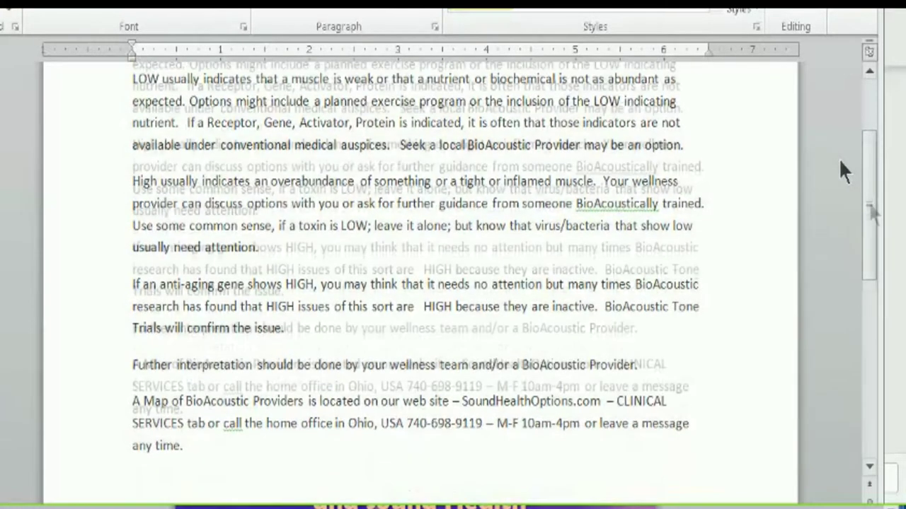
scroll(863, 232, "down", 1)
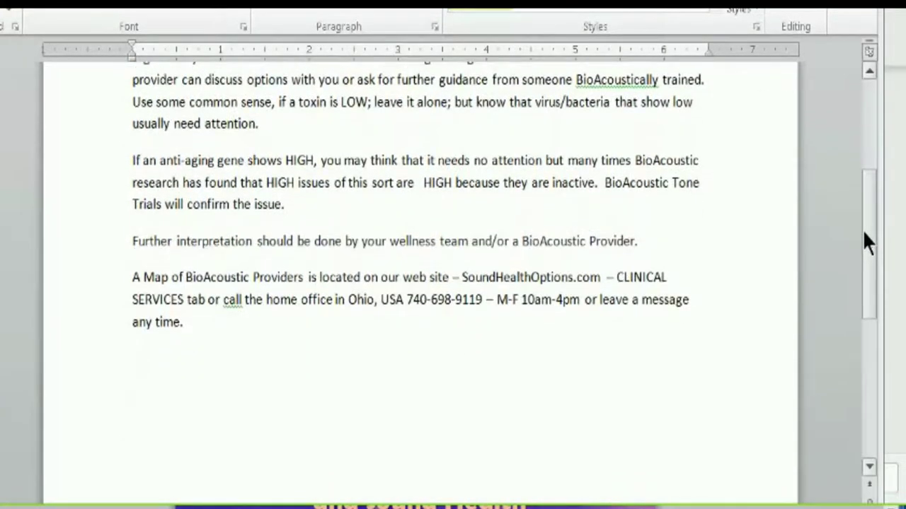
left_click_drag(863, 234, 862, 161)
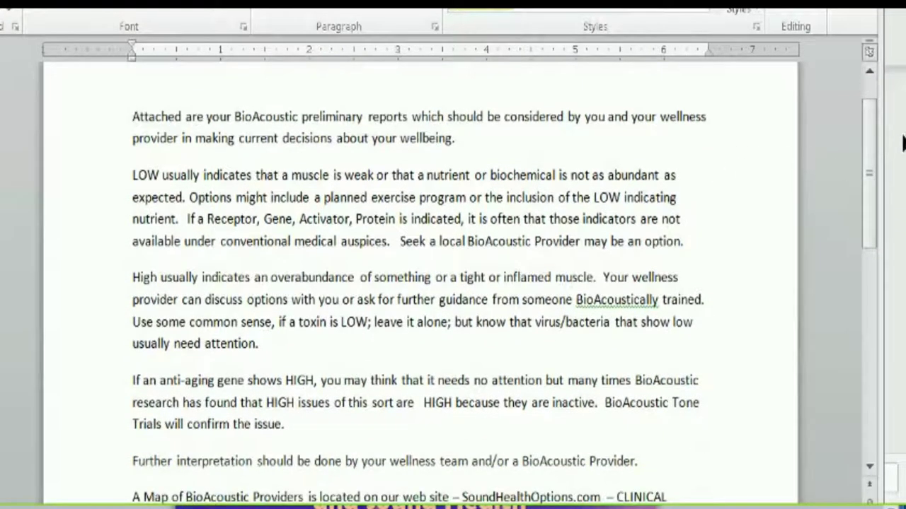
scroll(421, 240, "down", 5)
left_click(421, 239, "shift")
left_click(421, 239)
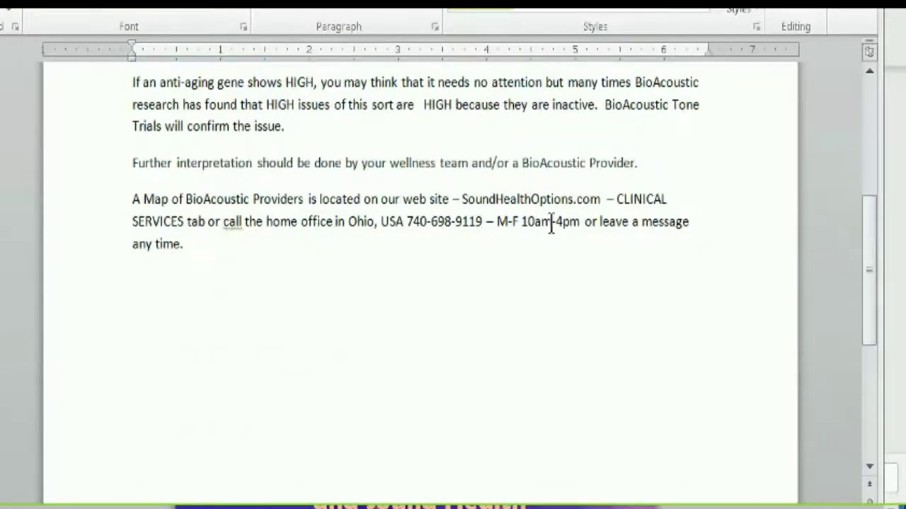
left_click_drag(867, 269, 863, 148)
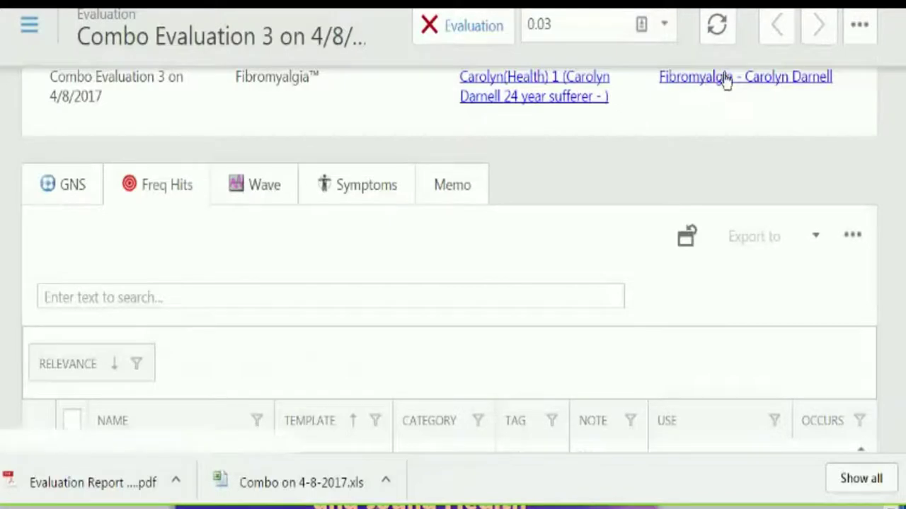
- Focus the results search box and scroll up and down the Combo Evaluation 3 page
left_click(330, 297)
scroll(452, 283, "down", 4)
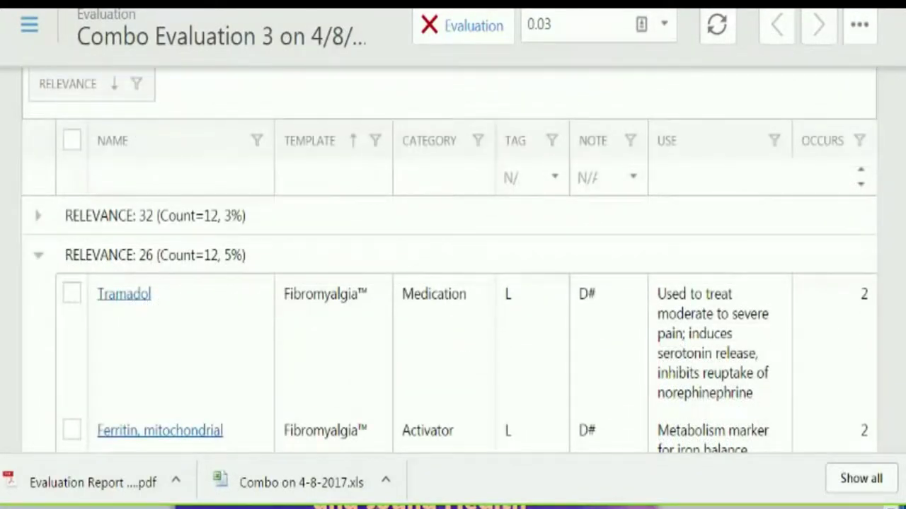
scroll(453, 283, "up", 3)
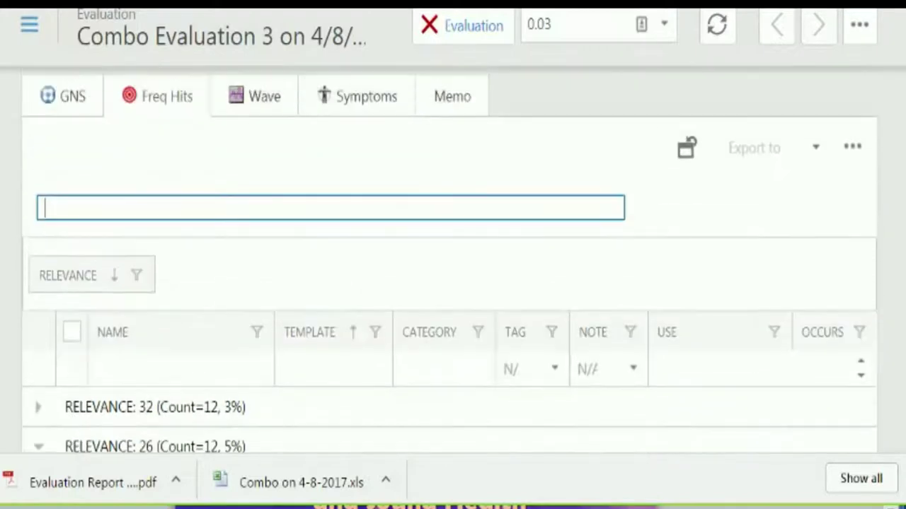
scroll(453, 283, "up", 3)
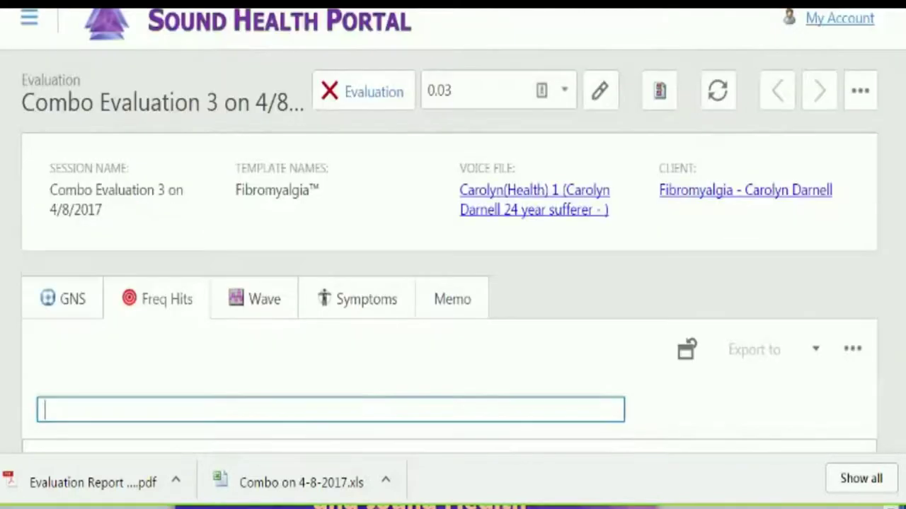
scroll(452, 283, "down", 2)
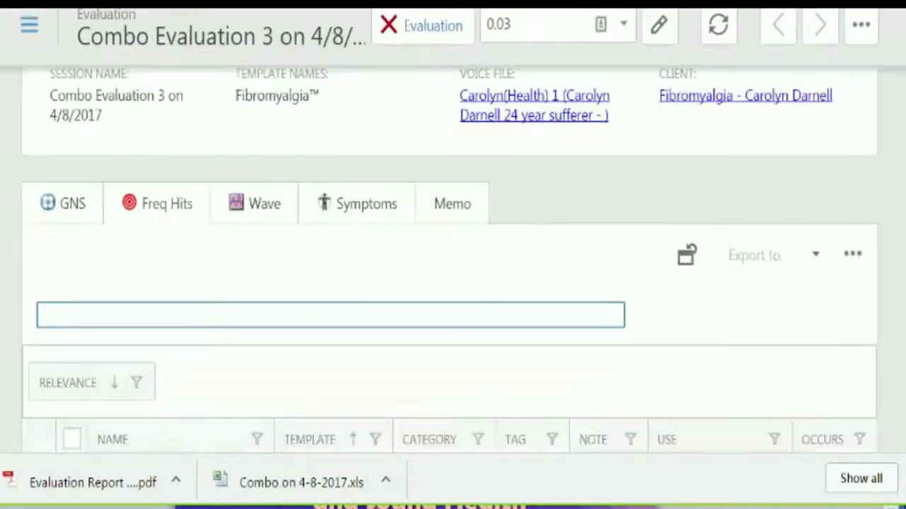
scroll(453, 283, "up", 2)
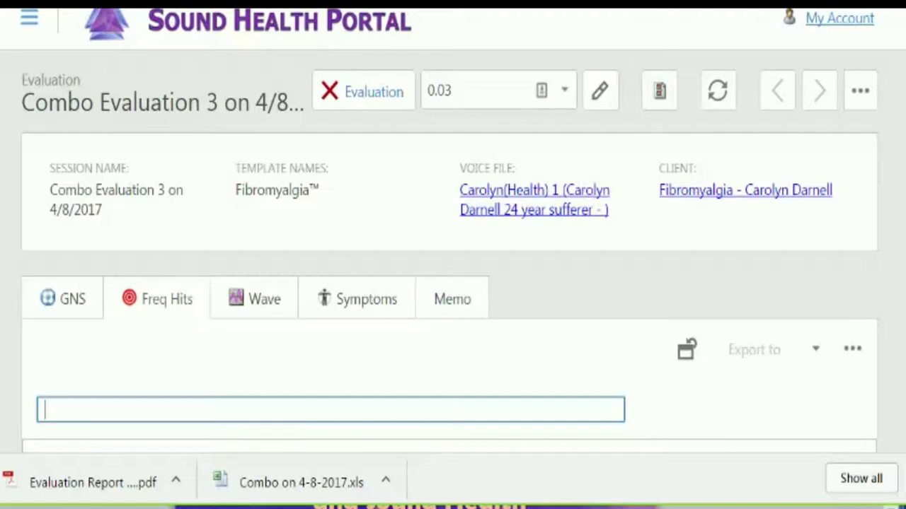
scroll(453, 283, "down", 1)
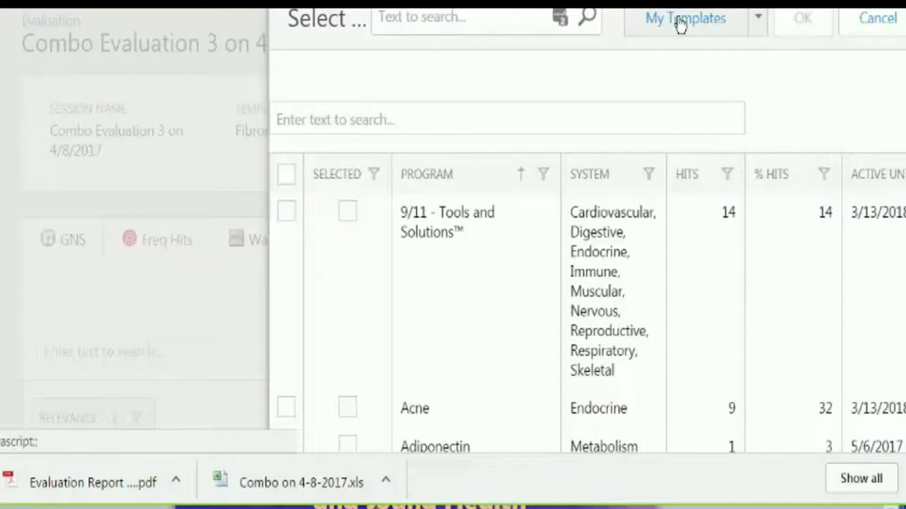
- Switch the template list from My Templates to All Templates
left_click(759, 21)
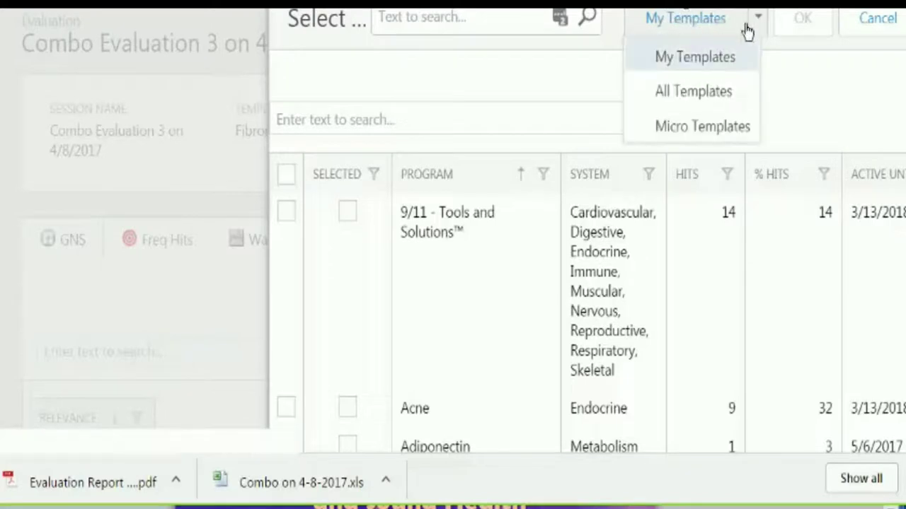
left_click(686, 93)
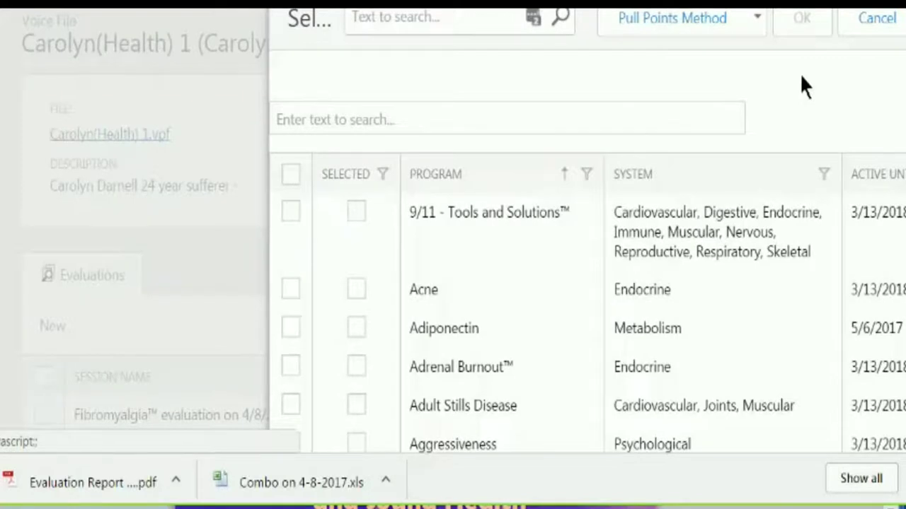
- Tick Adiponectin, Adrenal Burnout, Adult Stills, Aggressiveness, both Allergies and Alzheimer's, then run evaluations
left_click(758, 21)
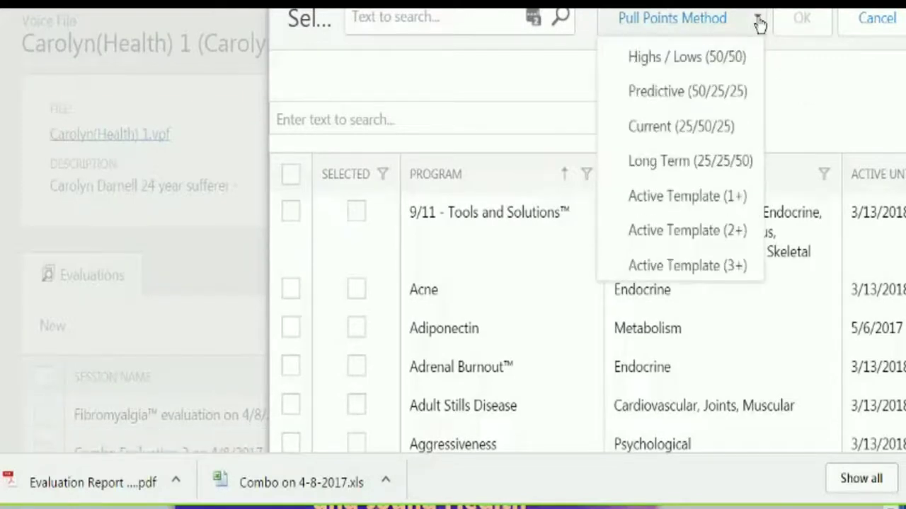
left_click(813, 74)
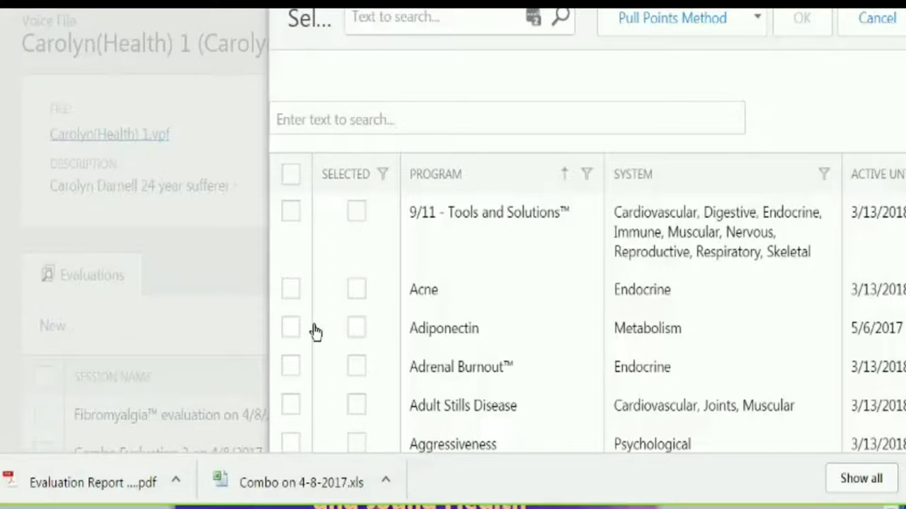
left_click(290, 322)
left_click(290, 367)
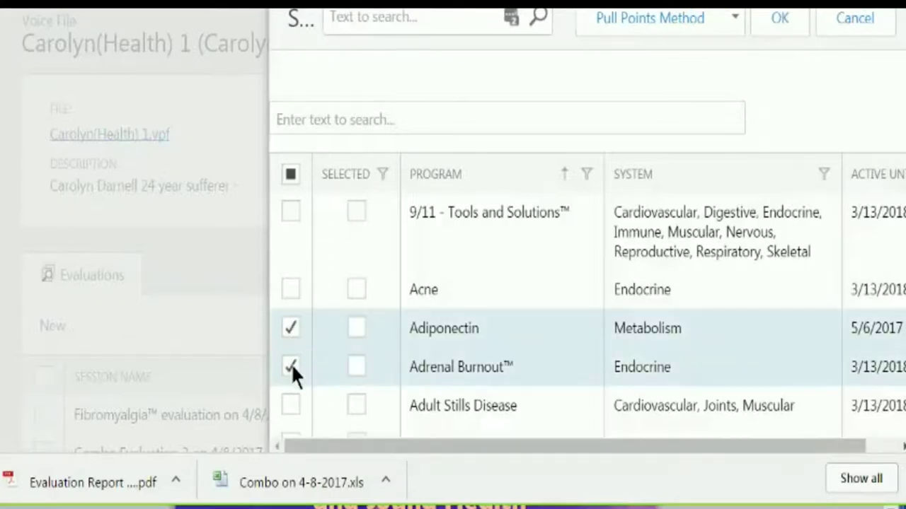
left_click(290, 404)
scroll(772, 384, "down", 4)
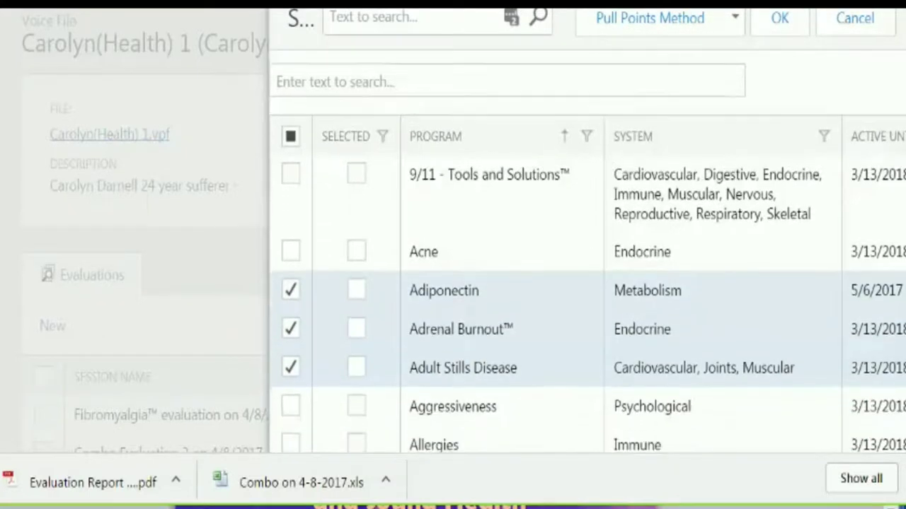
left_click(290, 177)
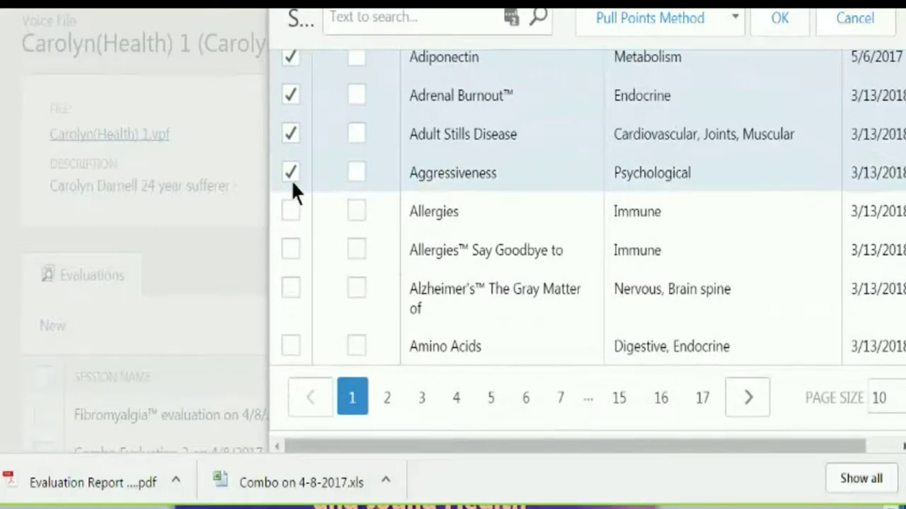
left_click(290, 211)
left_click(287, 248)
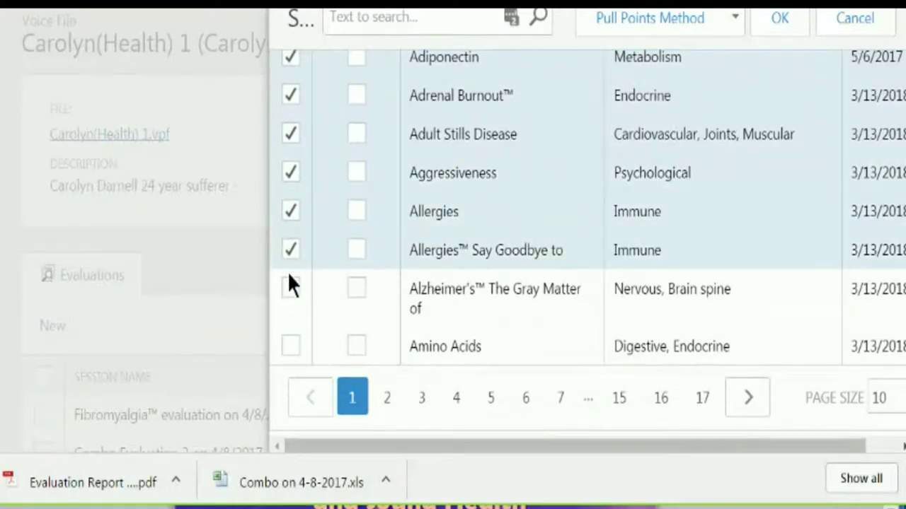
left_click(289, 284)
scroll(881, 213, "up", 4)
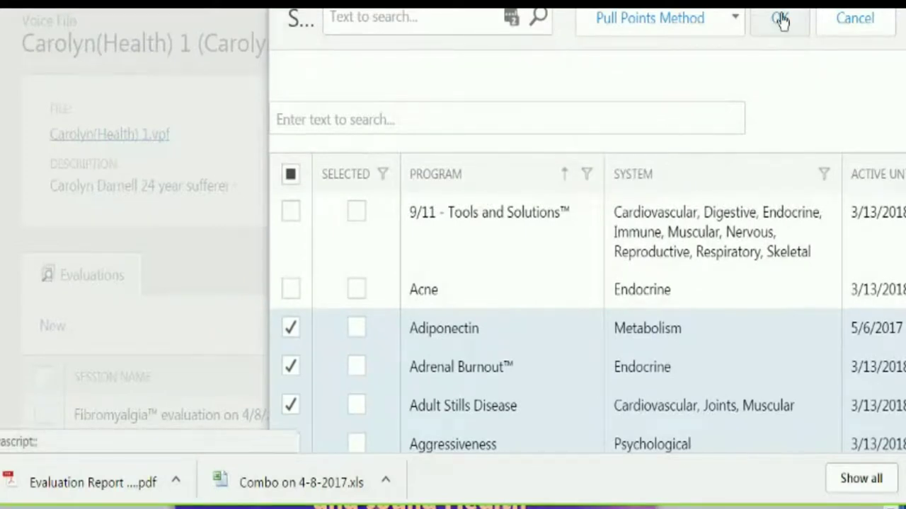
left_click(780, 20)
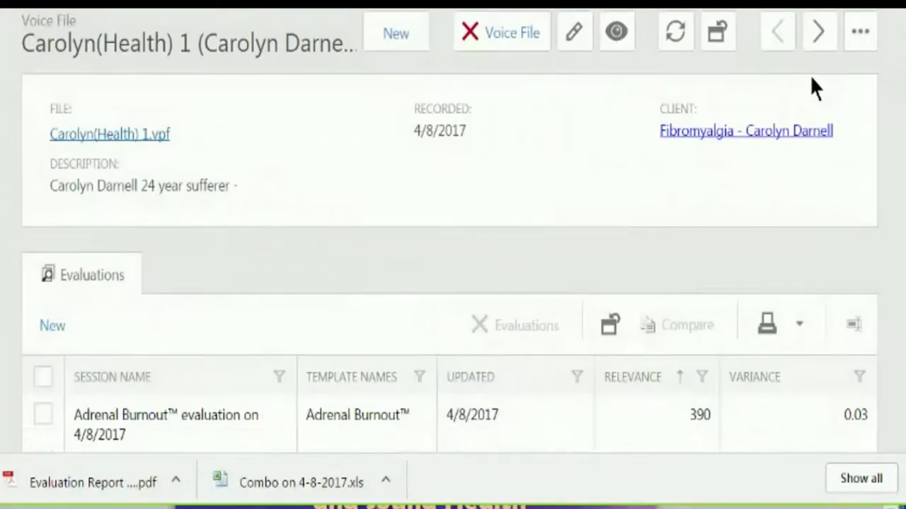
- Scroll the new evaluations and sort them by Relevance, highest first
scroll(877, 83, "down", 3)
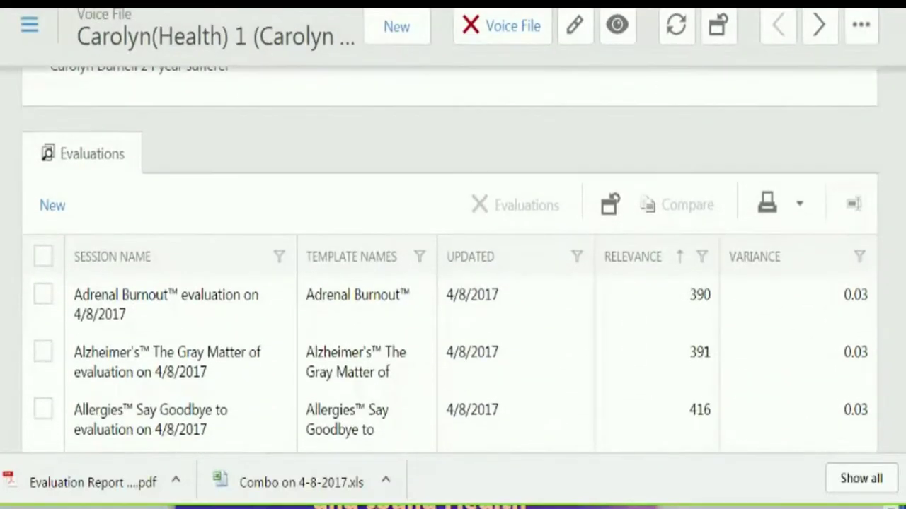
scroll(893, 177, "down", 3)
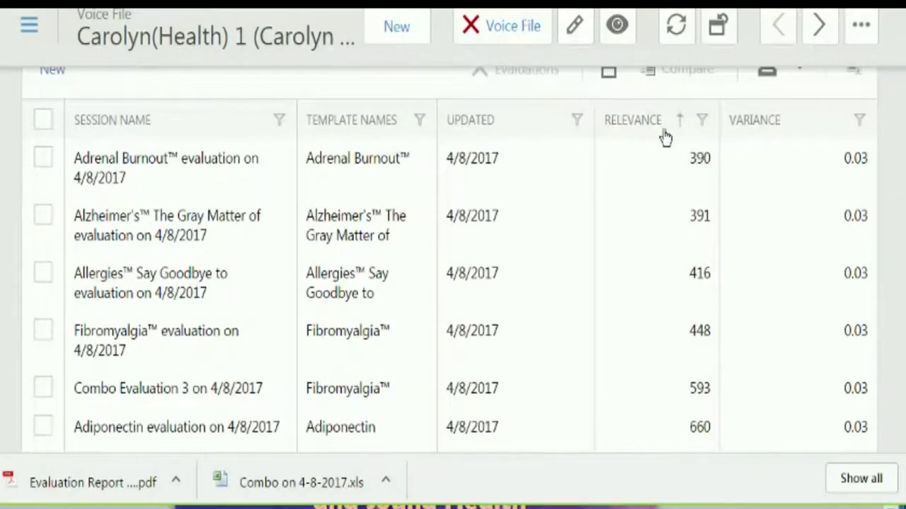
left_click(665, 135)
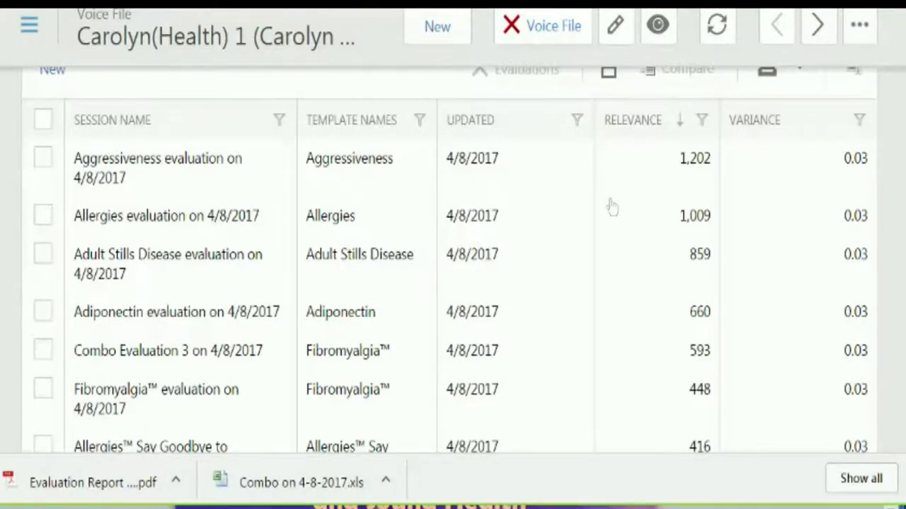
scroll(610, 206, "down", 1)
scroll(450, 260, "down", 1)
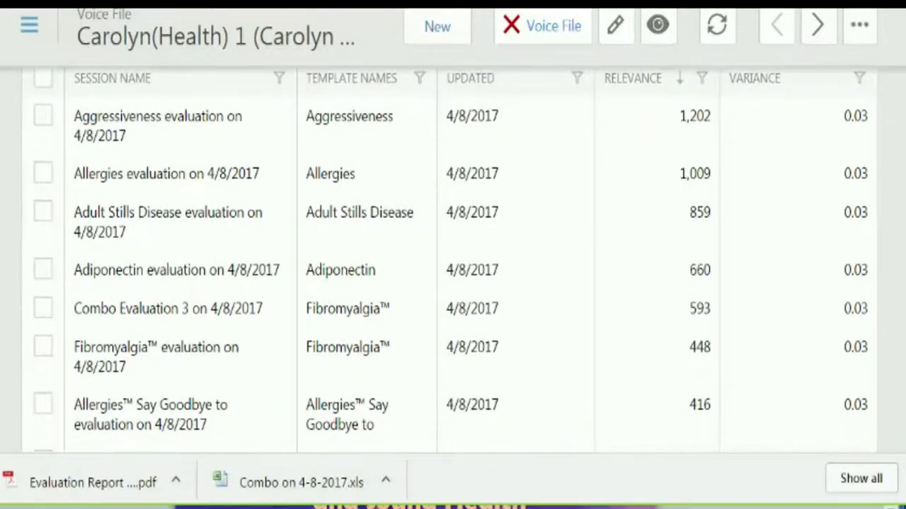
scroll(450, 260, "down", 1)
scroll(450, 259, "down", 5)
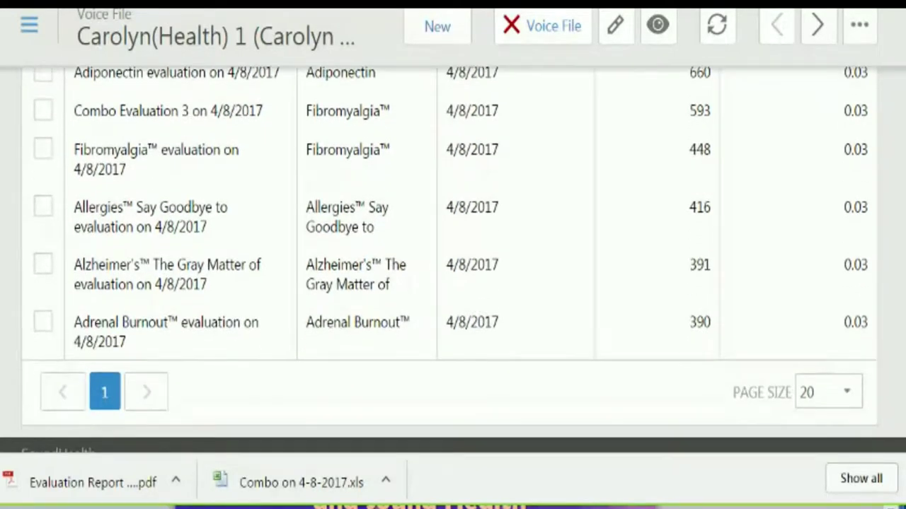
scroll(450, 260, "down", 1)
scroll(450, 260, "up", 3)
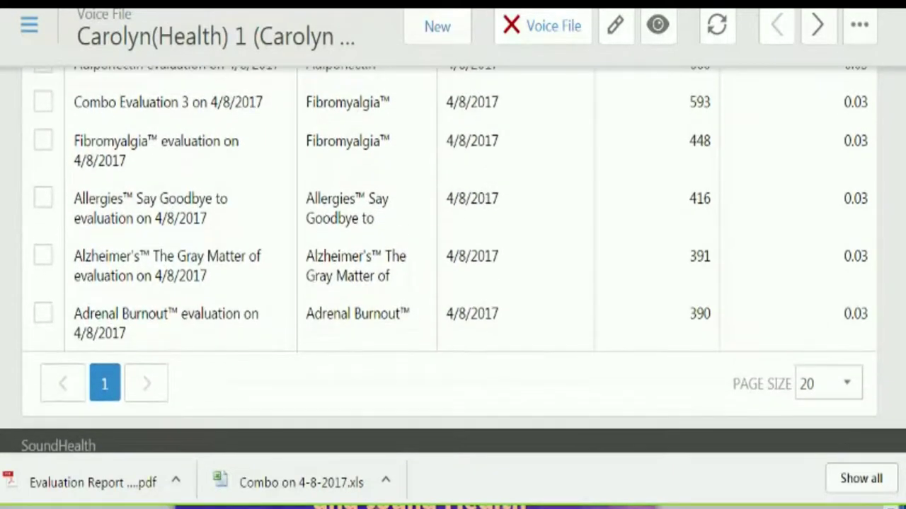
scroll(450, 259, "up", 3)
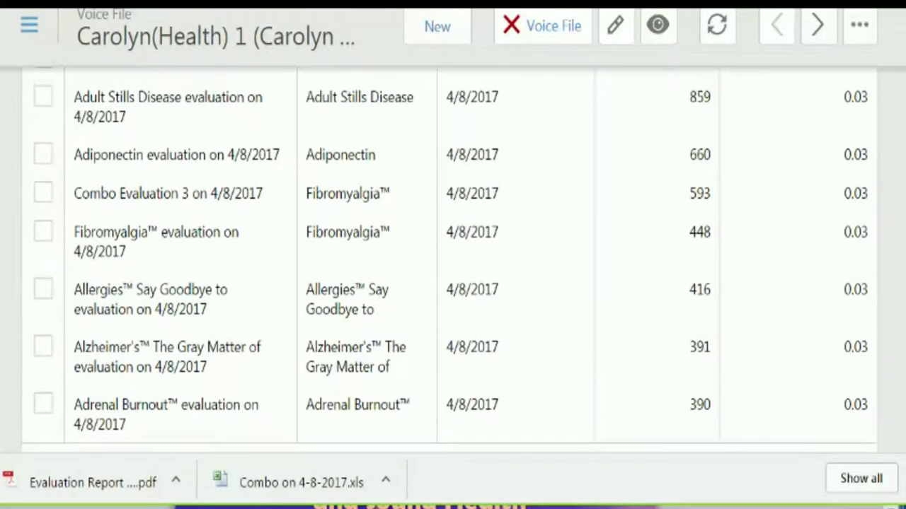
scroll(901, 192, "up", 5)
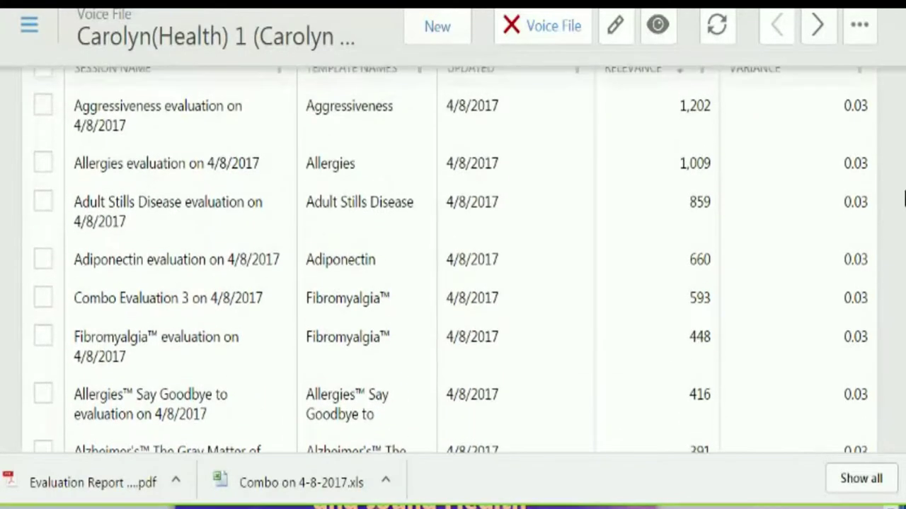
scroll(893, 139, "up", 7)
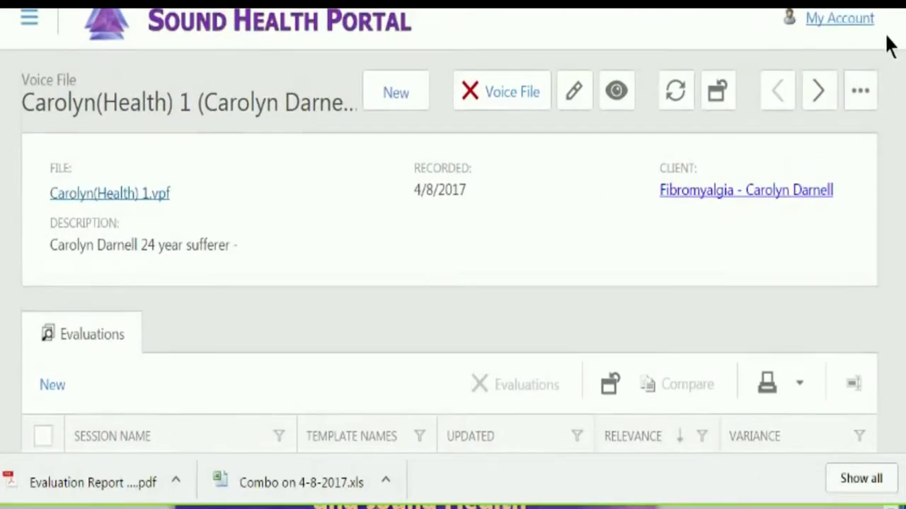
scroll(891, 54, "down", 1)
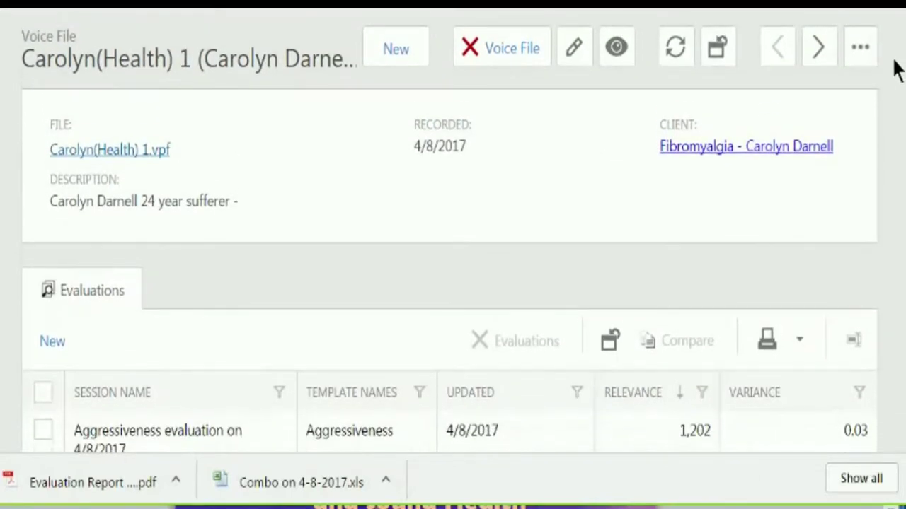
scroll(899, 71, "down", 1)
scroll(900, 74, "up", 1)
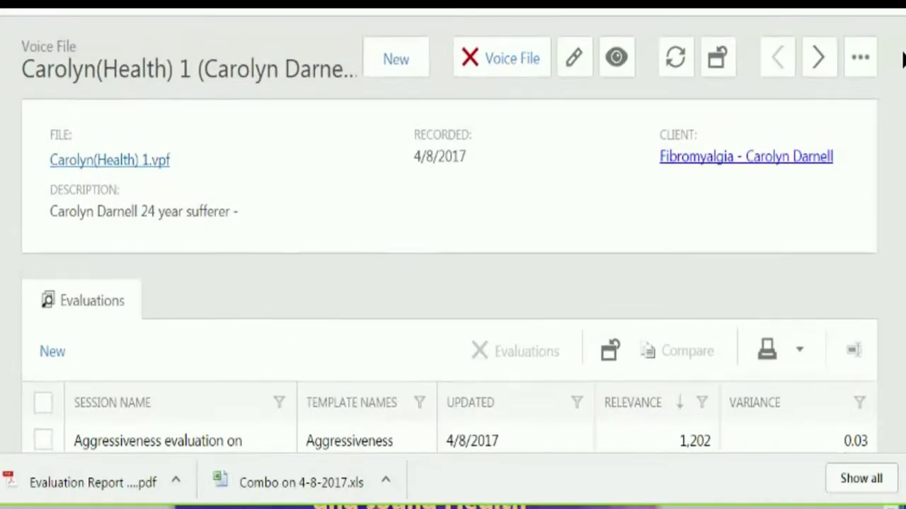
scroll(903, 61, "down", 5)
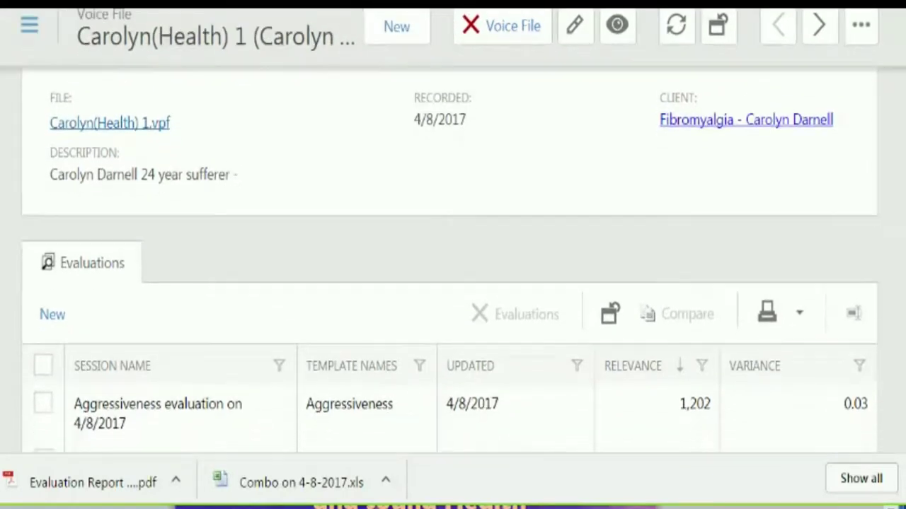
scroll(902, 177, "down", 7)
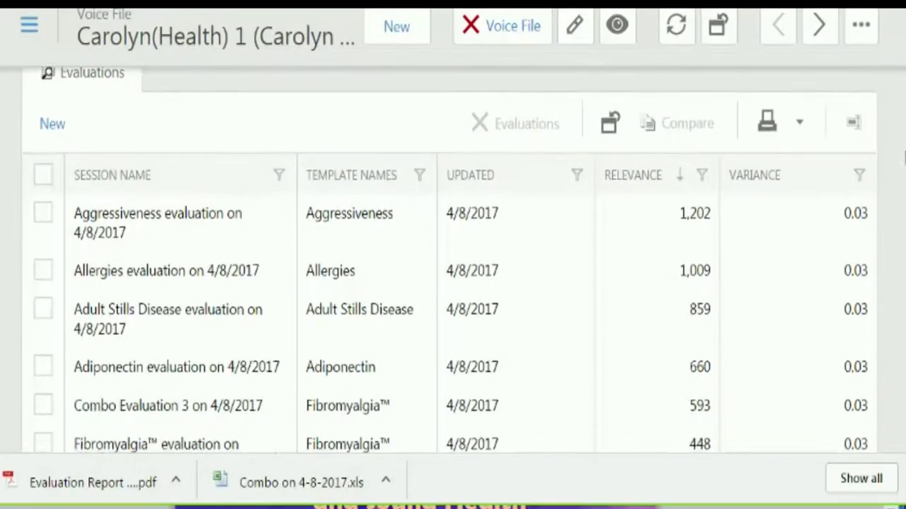
scroll(897, 238, "down", 2)
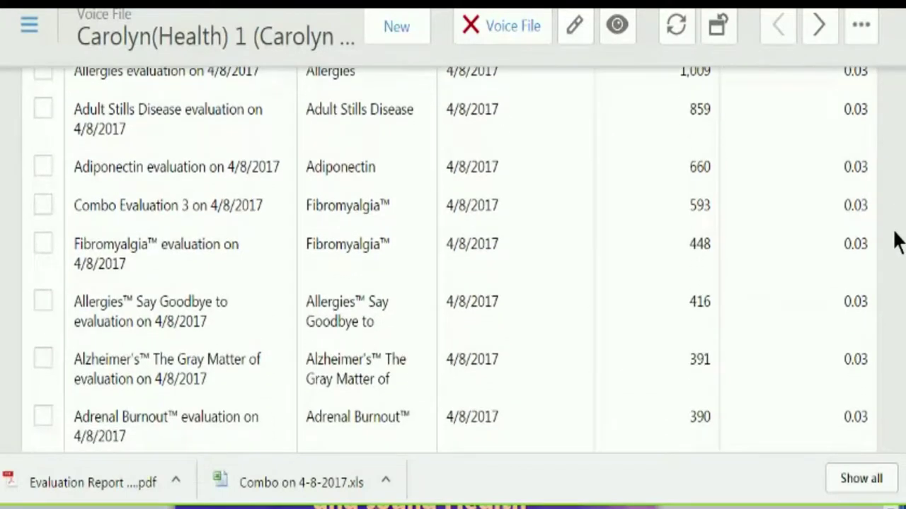
scroll(895, 251, "up", 6)
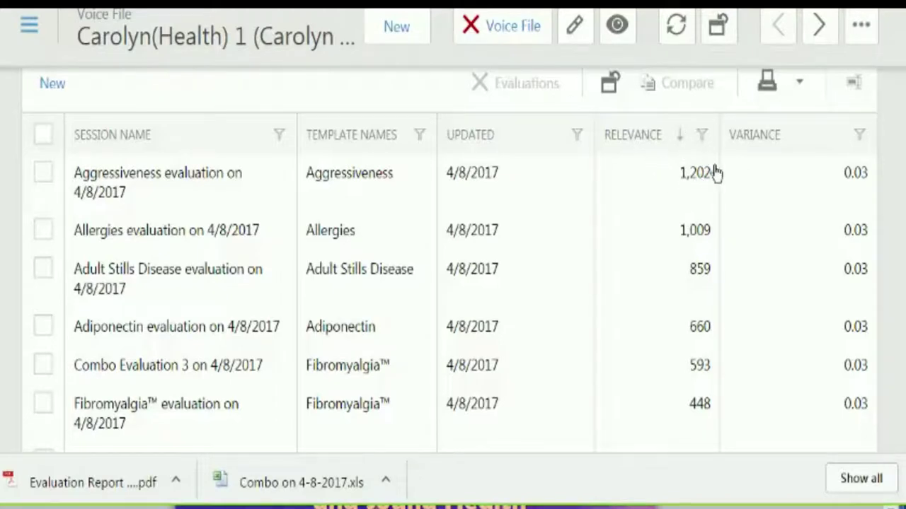
scroll(449, 260, "up", 5)
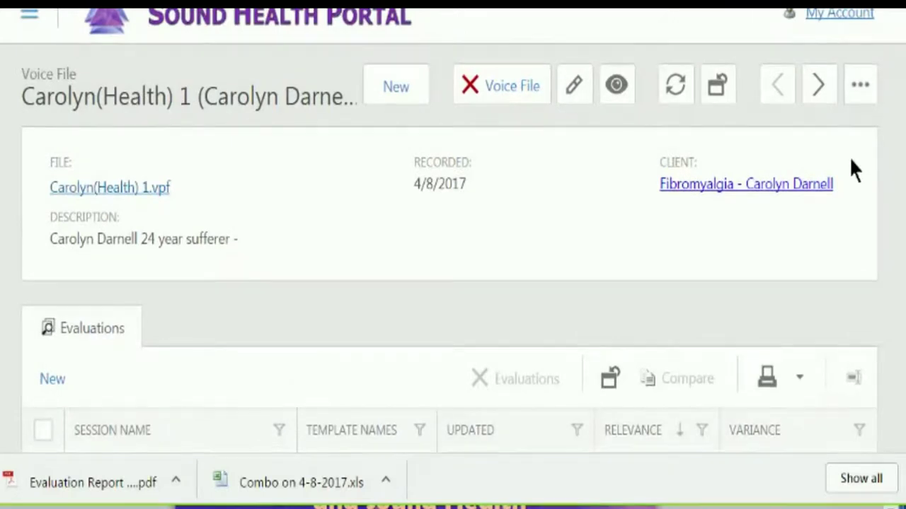
scroll(889, 230, "down", 5)
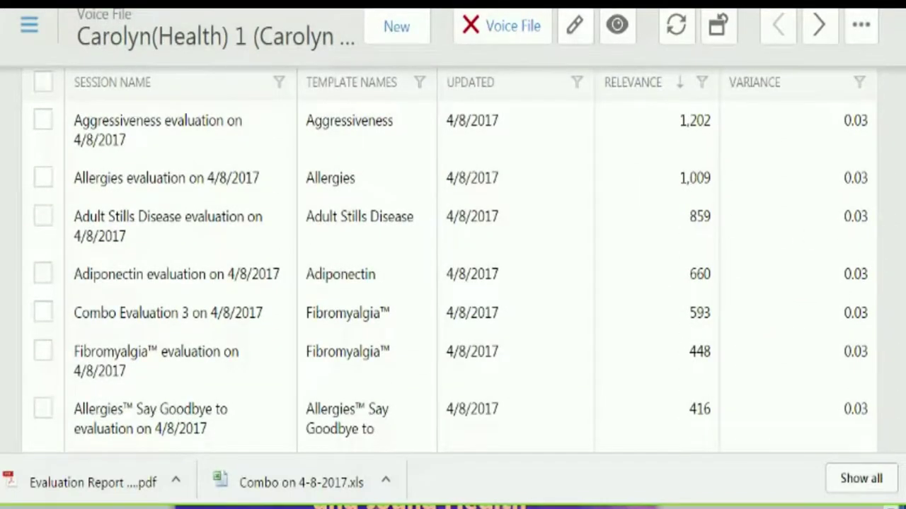
scroll(897, 268, "up", 3)
scroll(453, 269, "up", 3)
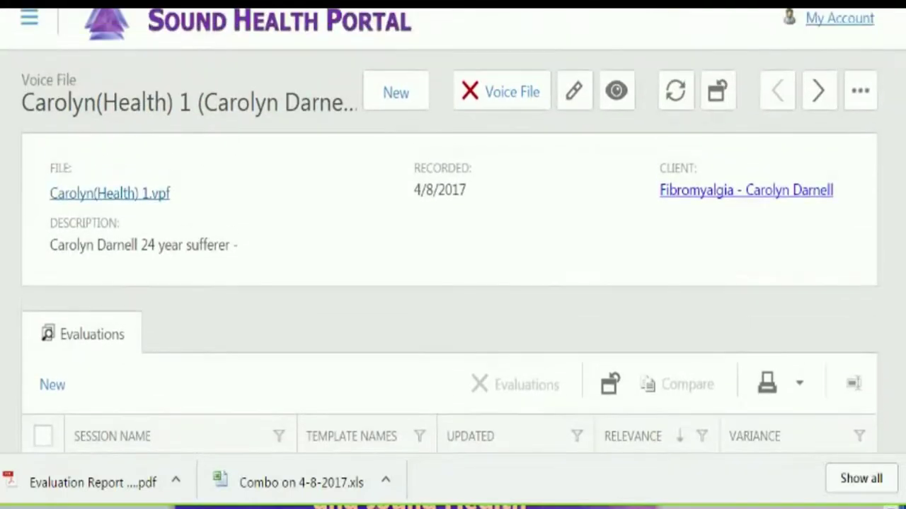
scroll(453, 269, "down", 4)
scroll(904, 249, "down", 2)
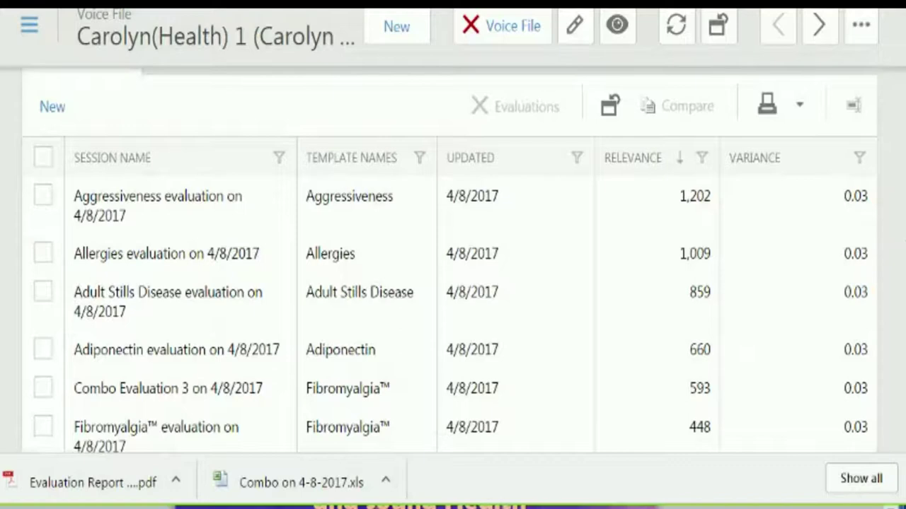
scroll(904, 249, "down", 1)
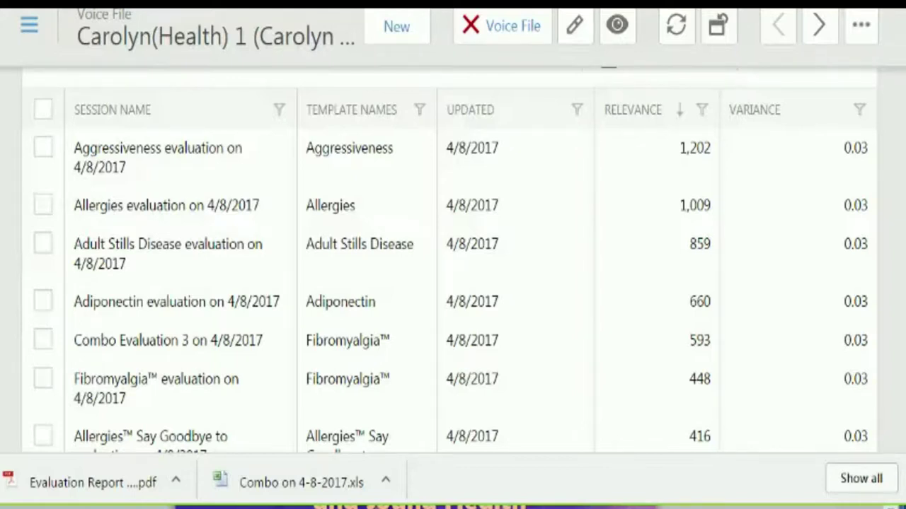
scroll(449, 260, "down", 1)
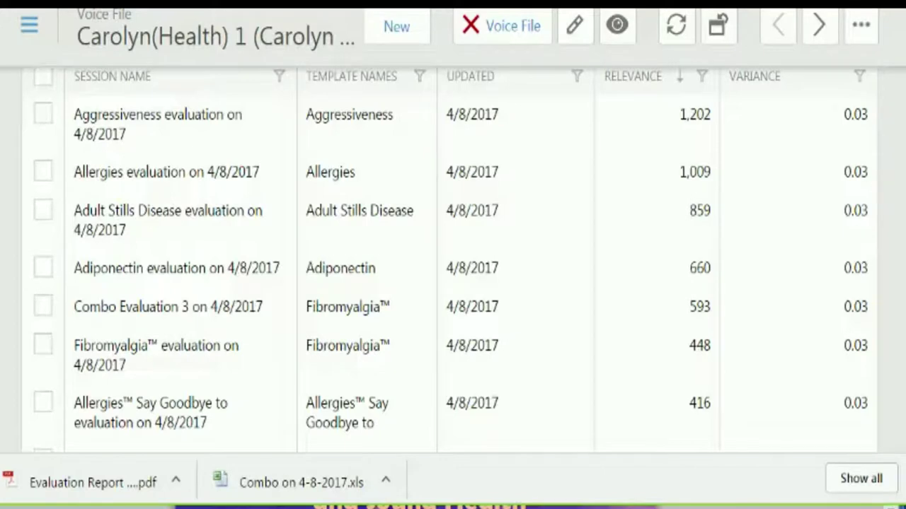
scroll(425, 192, "up", 5)
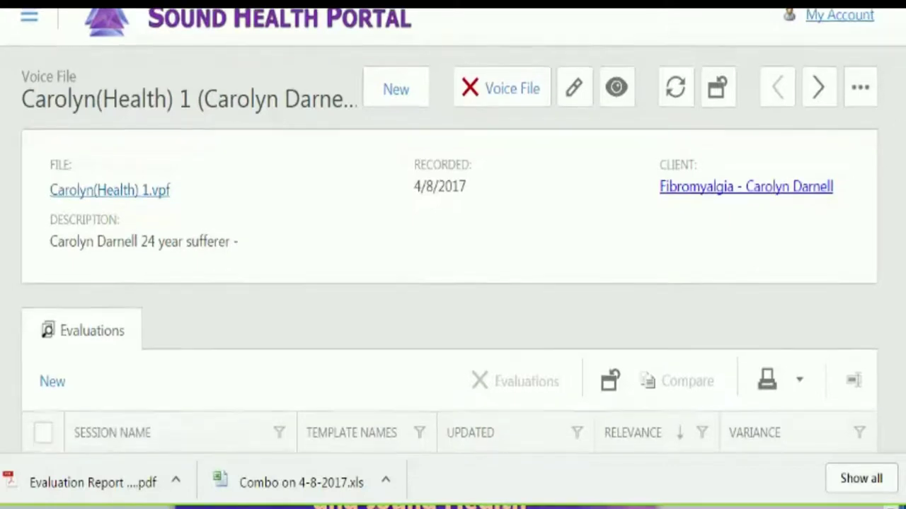
scroll(902, 269, "down", 3)
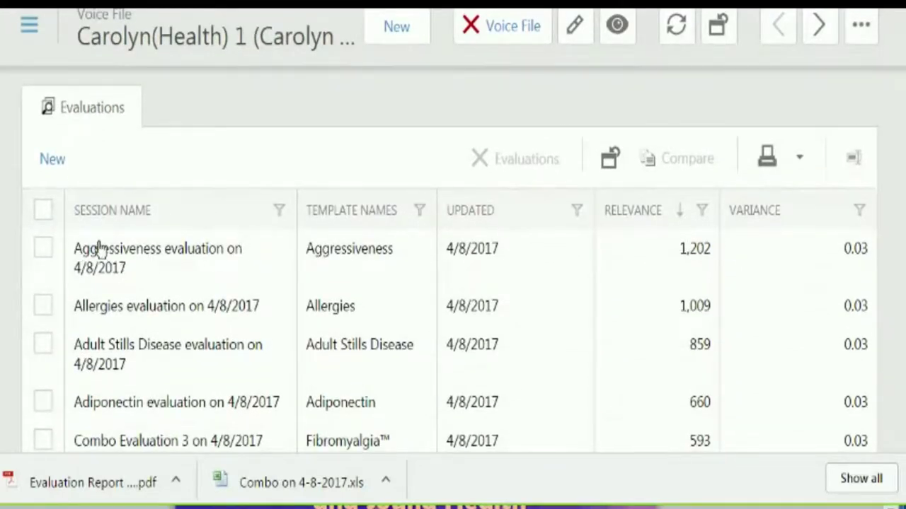
- Open the Allergies evaluation of 4/8/2017 and scroll down to its wave chart
left_click(110, 308)
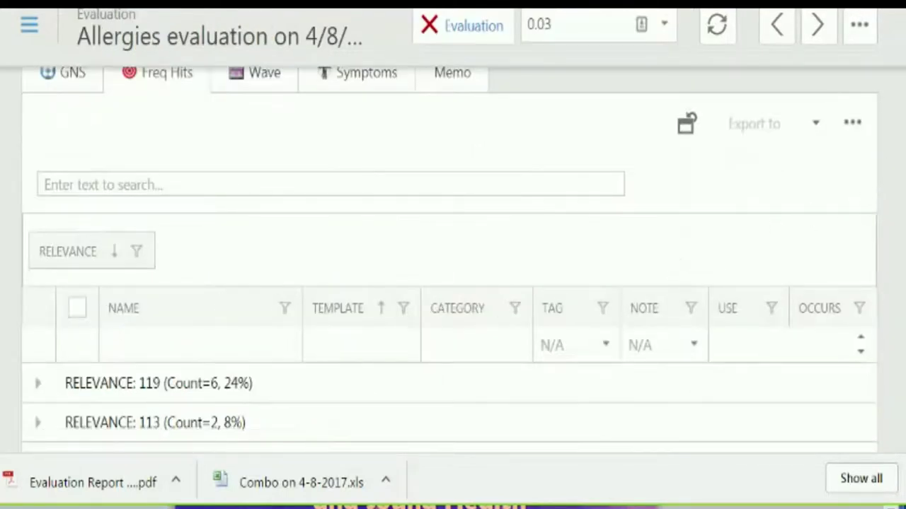
scroll(449, 262, "down", 1)
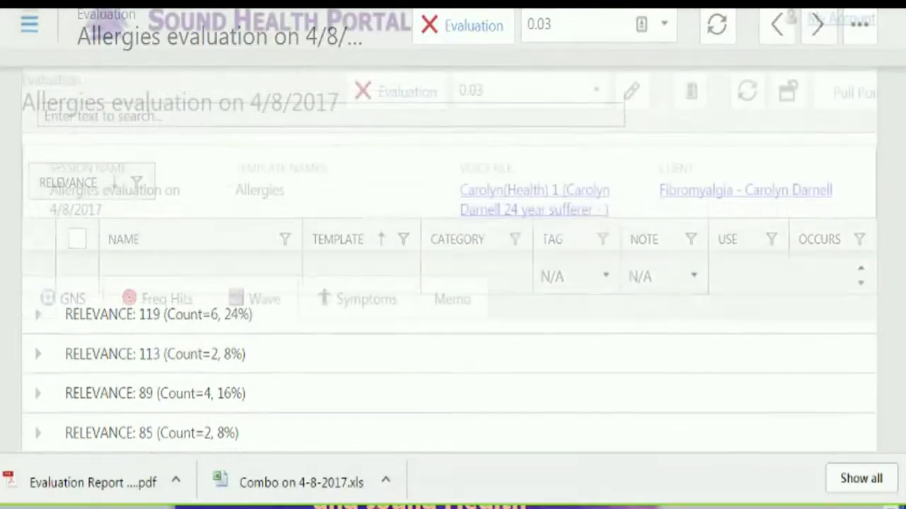
scroll(453, 283, "down", 5)
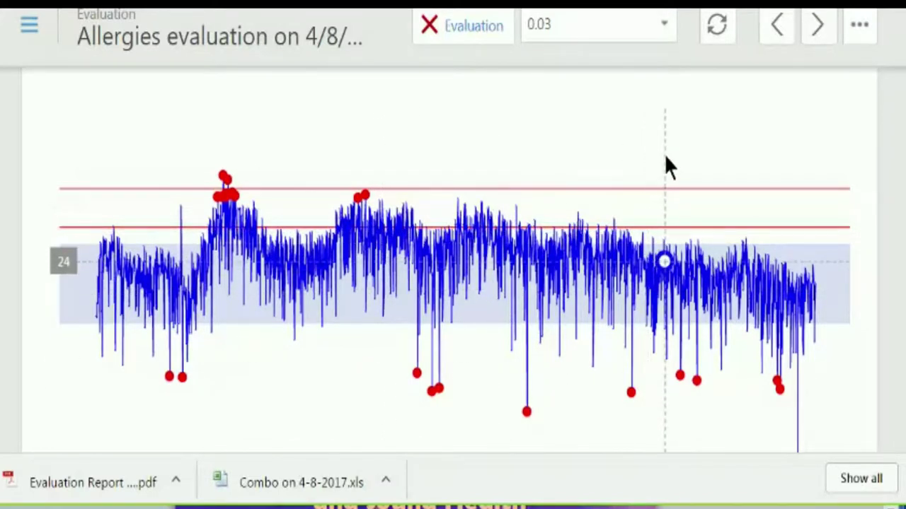
- Open the Report Template program picker for the Allergies evaluation and browse the programs
left_click(861, 27)
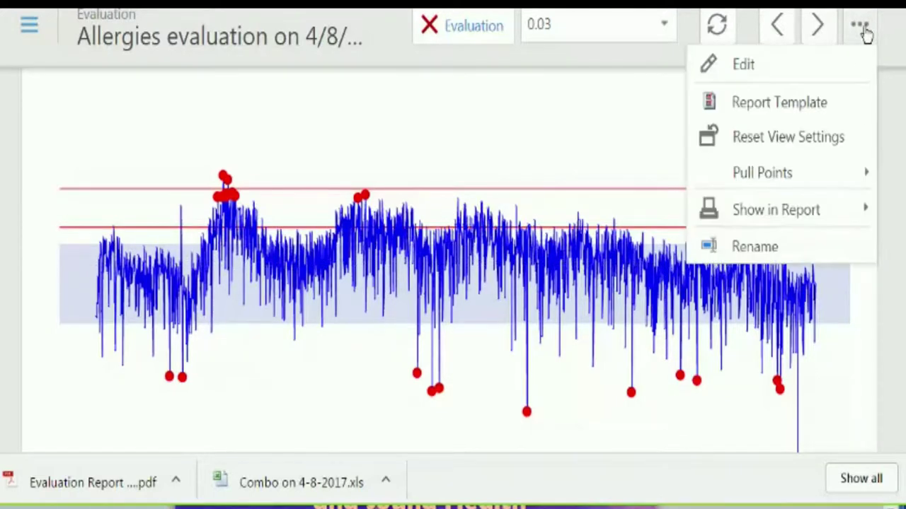
left_click(776, 104)
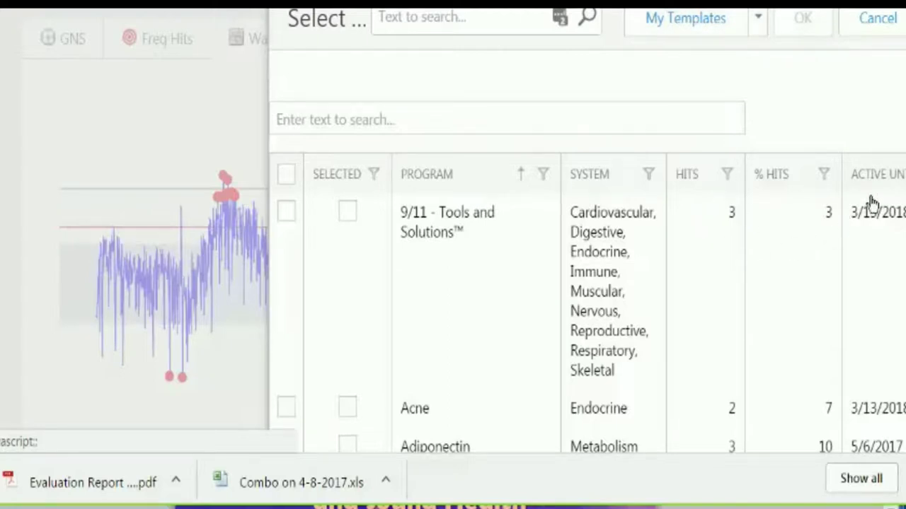
scroll(857, 218, "down", 2)
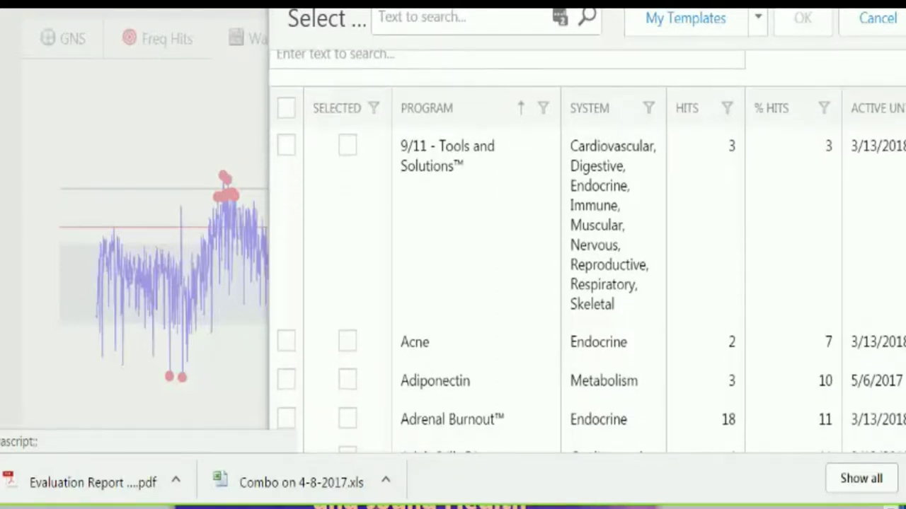
scroll(587, 251, "down", 1)
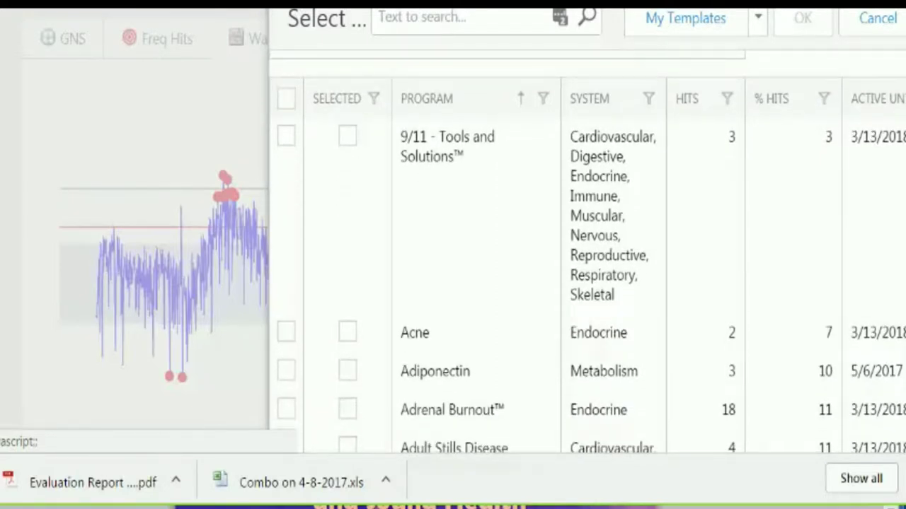
scroll(587, 269, "down", 1)
scroll(587, 252, "down", 2)
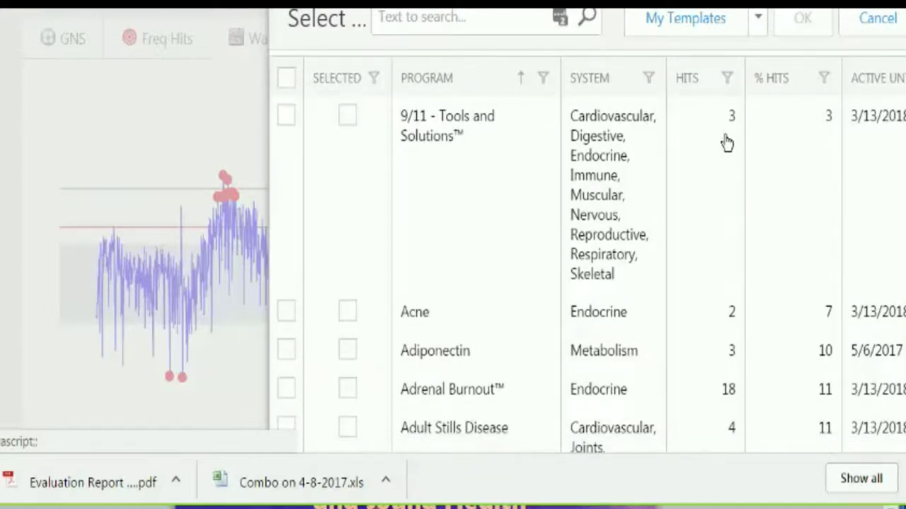
- Sort the programs by HITS, most first, with PTSD™ at 111 on top
left_click(705, 91)
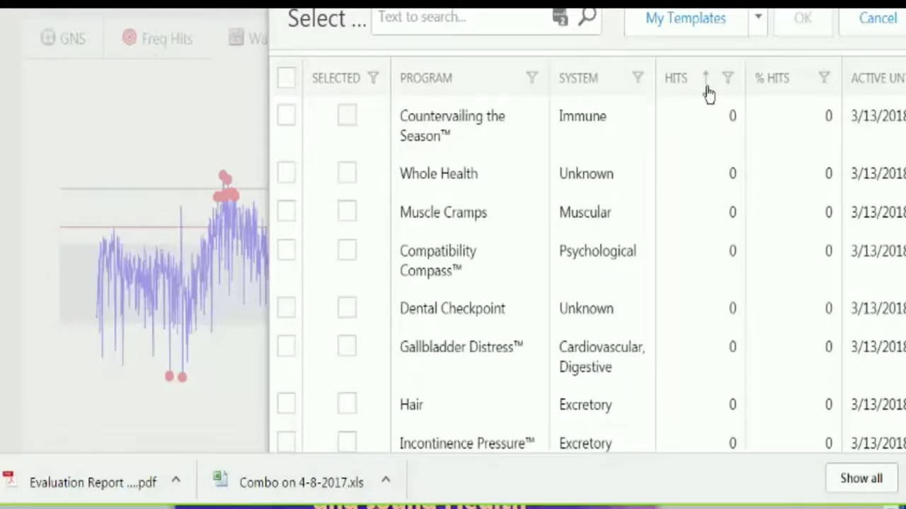
left_click(705, 92)
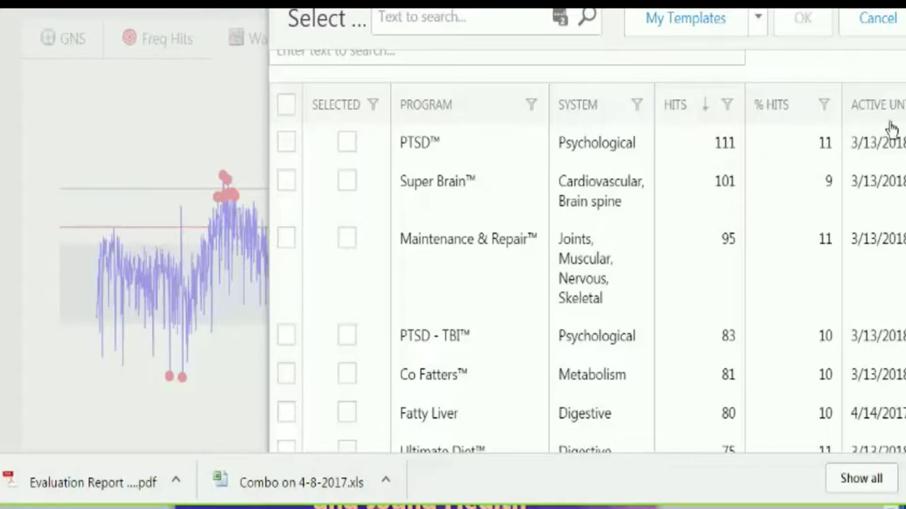
scroll(889, 130, "down", 1)
scroll(586, 251, "down", 4)
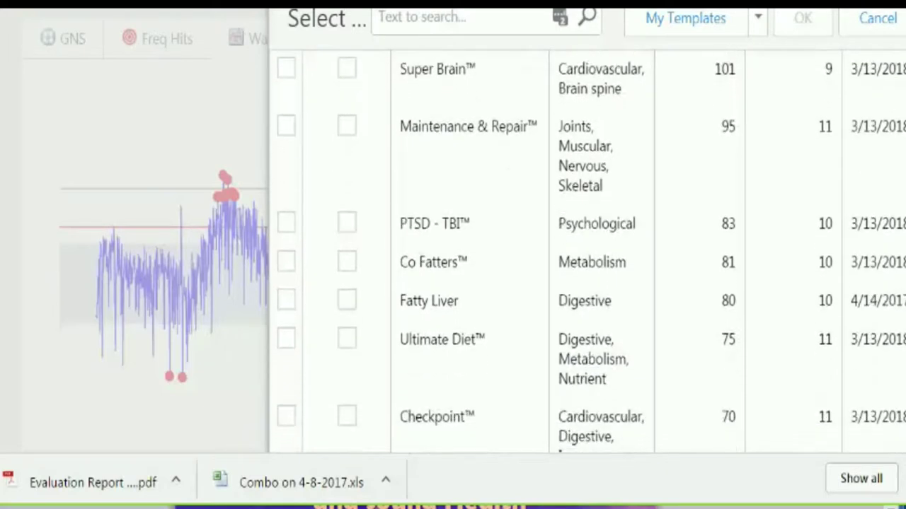
scroll(591, 251, "down", 2)
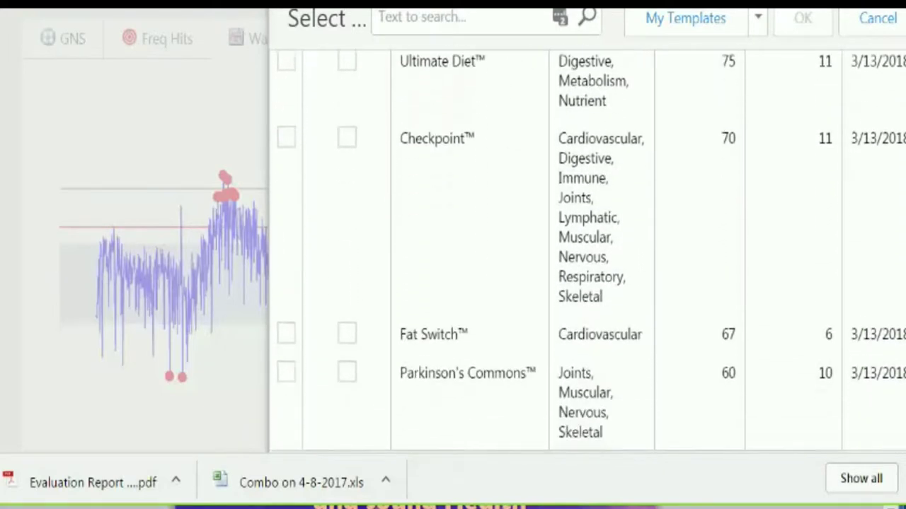
scroll(587, 251, "up", 7)
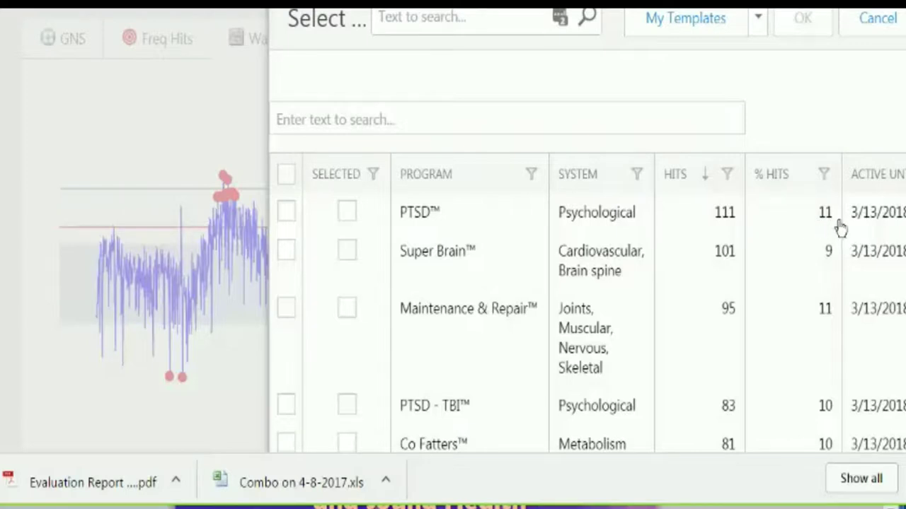
left_click(803, 189)
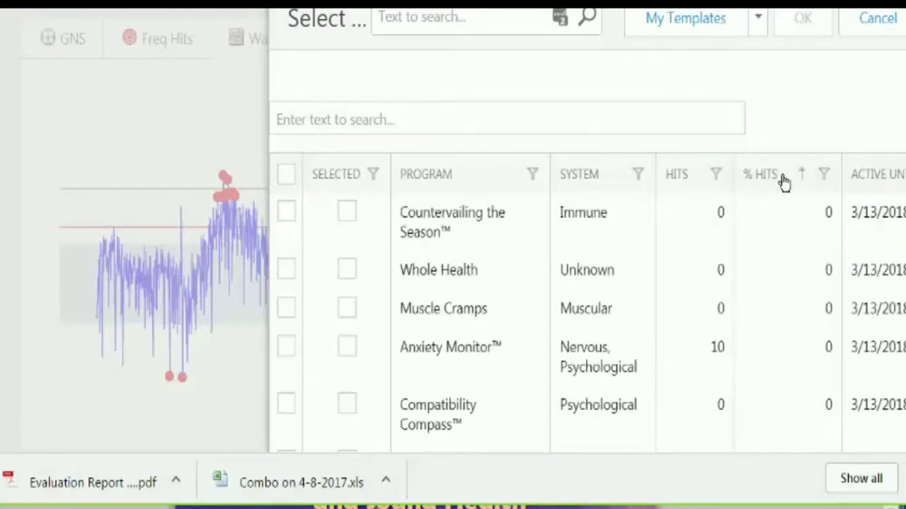
left_click(785, 183)
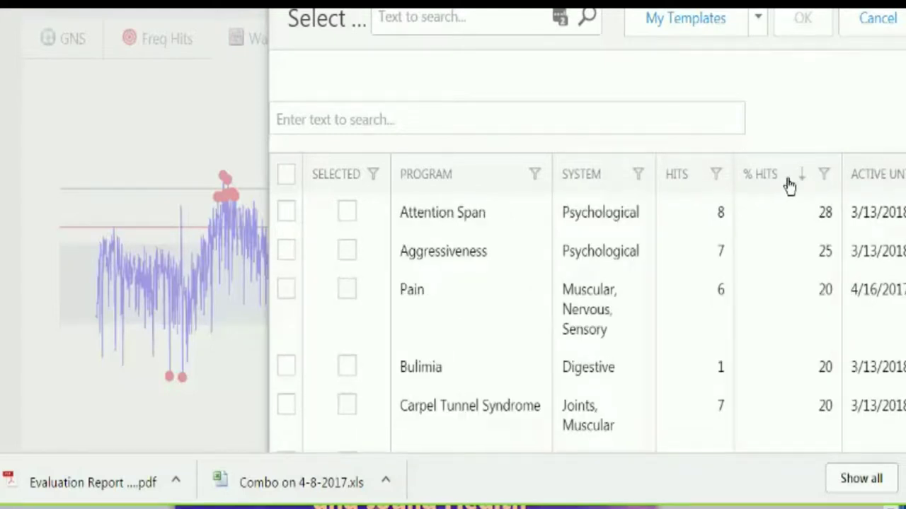
scroll(587, 272, "down", 2)
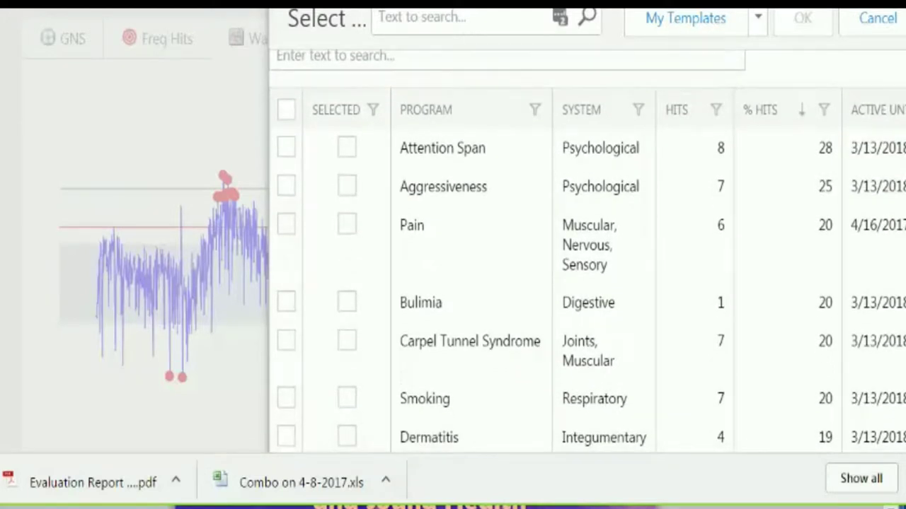
scroll(586, 273, "up", 1)
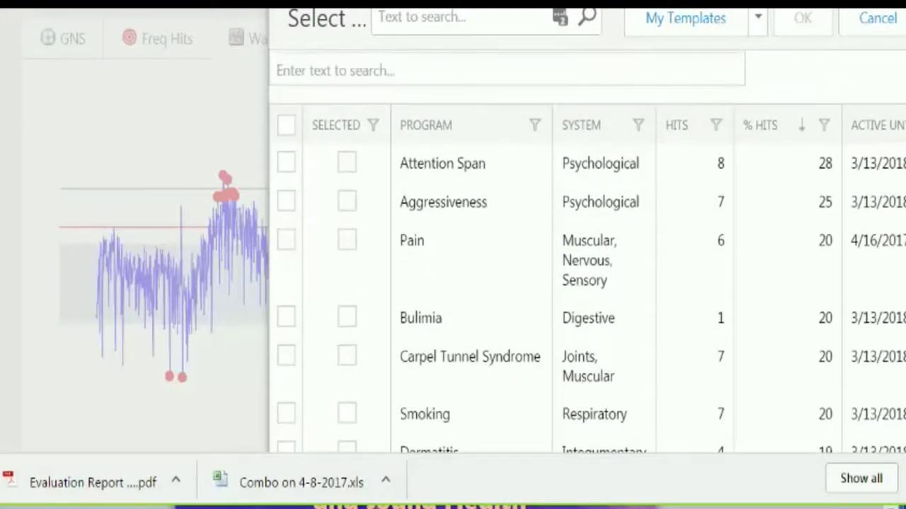
scroll(587, 272, "down", 1)
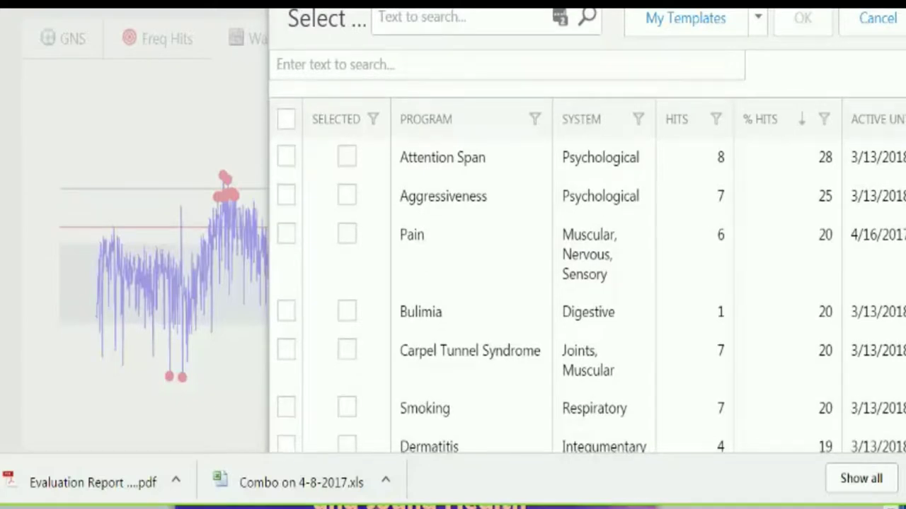
scroll(588, 252, "down", 2)
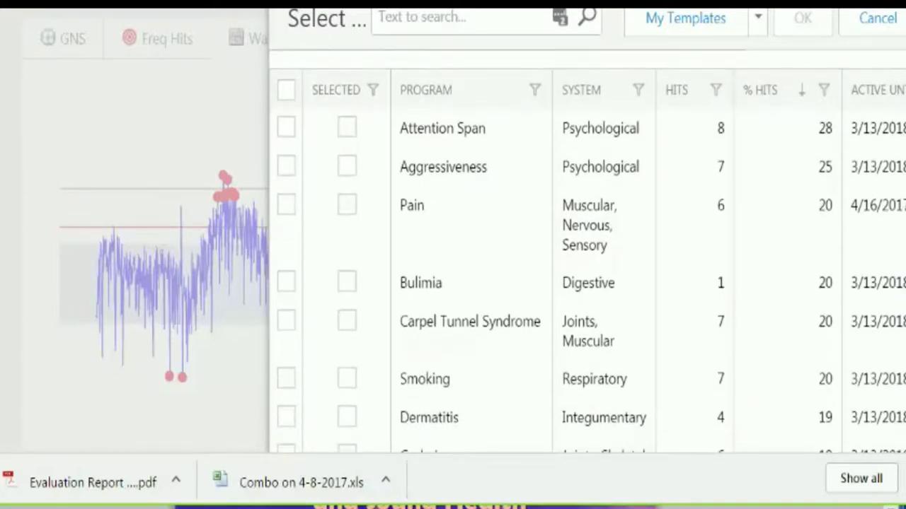
scroll(586, 273, "down", 1)
scroll(902, 159, "up", 3)
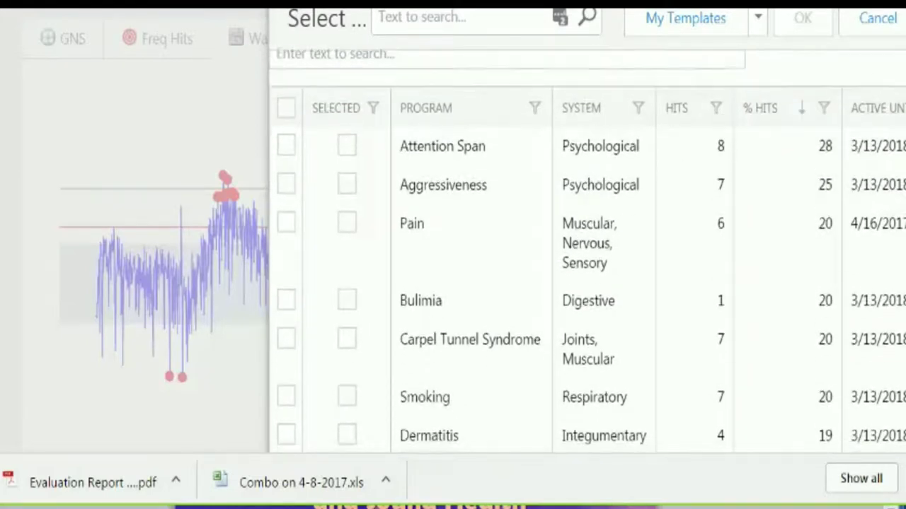
scroll(587, 252, "down", 2)
scroll(587, 252, "down", 2)
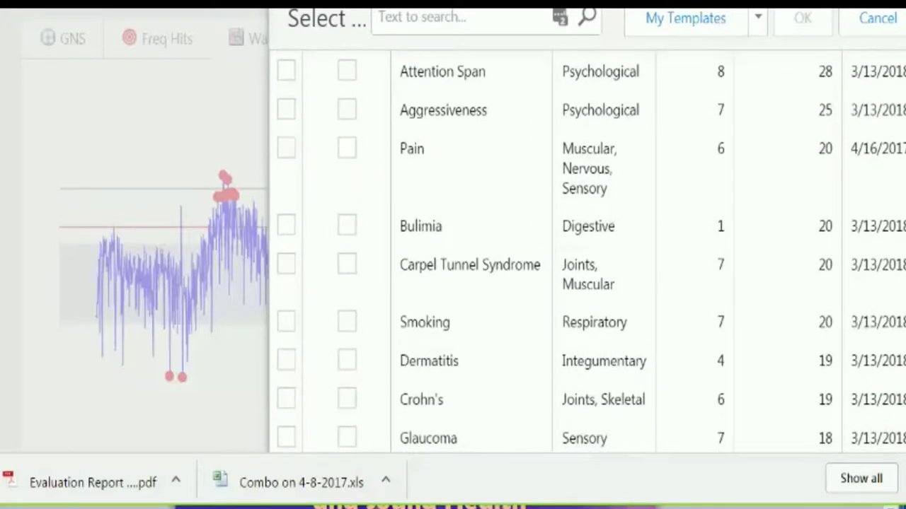
scroll(587, 252, "down", 5)
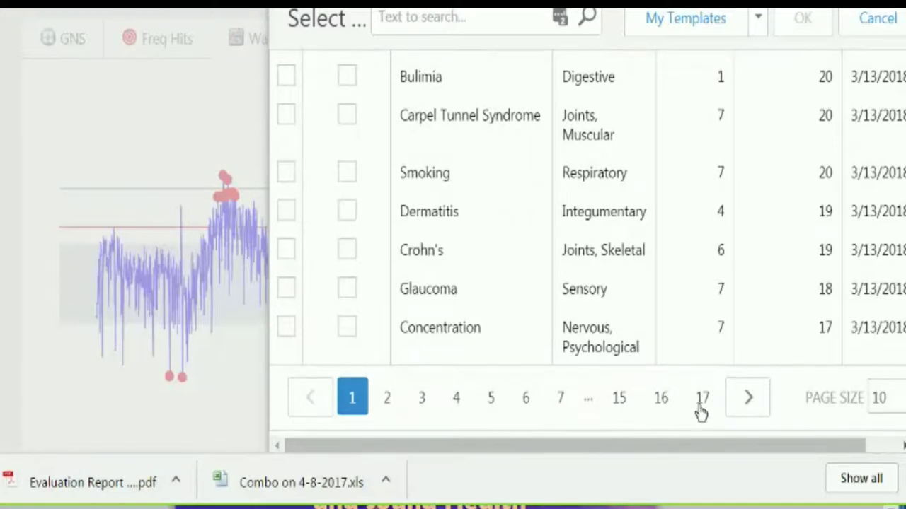
scroll(587, 252, "up", 8)
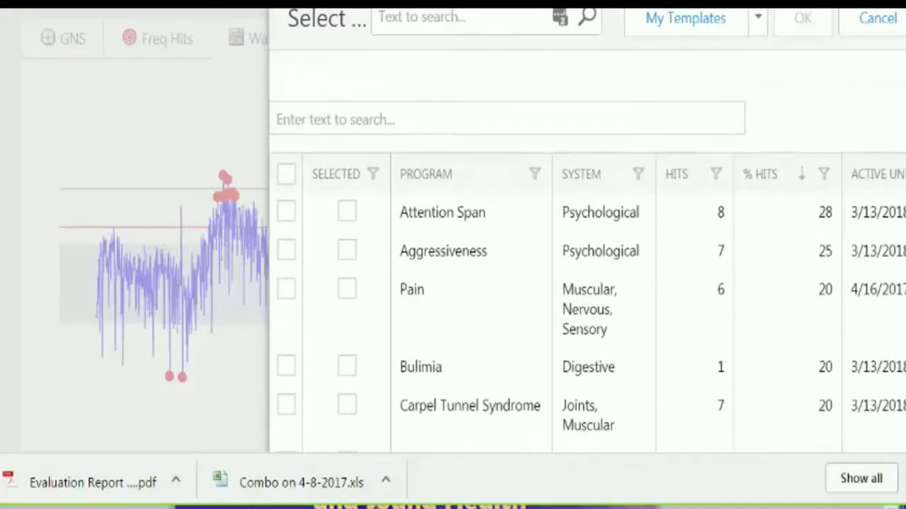
scroll(588, 274, "down", 1)
scroll(587, 252, "down", 1)
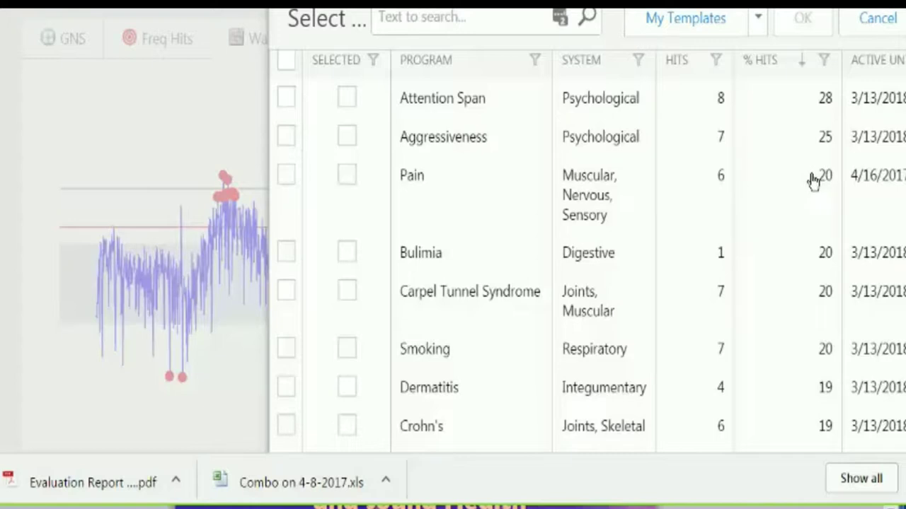
scroll(590, 252, "down", 3)
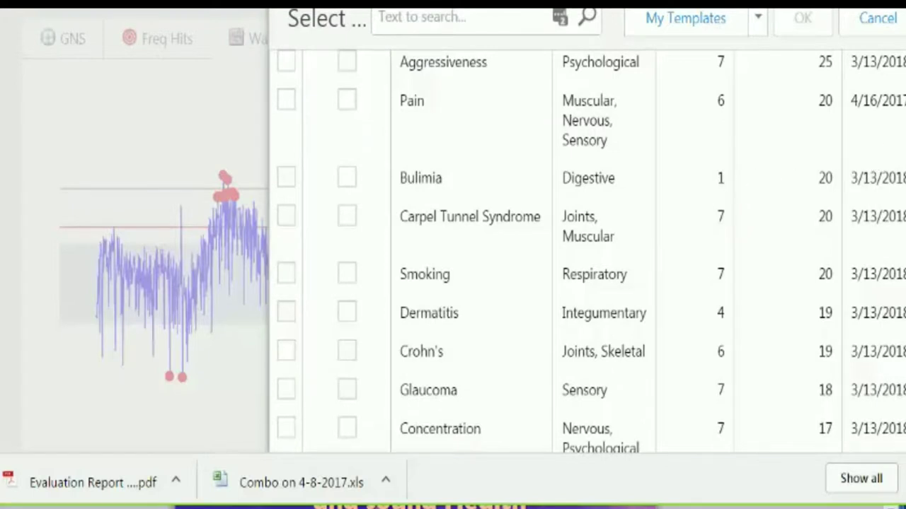
scroll(589, 252, "down", 3)
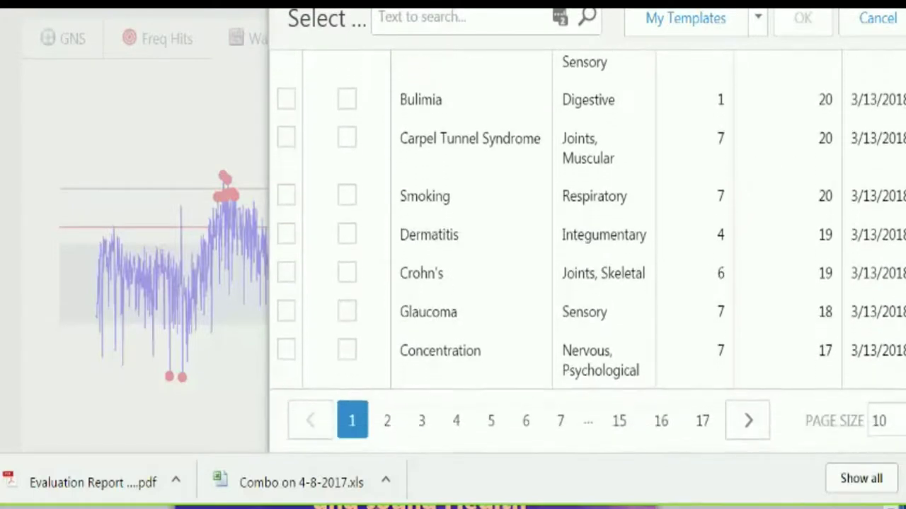
scroll(587, 251, "up", 5)
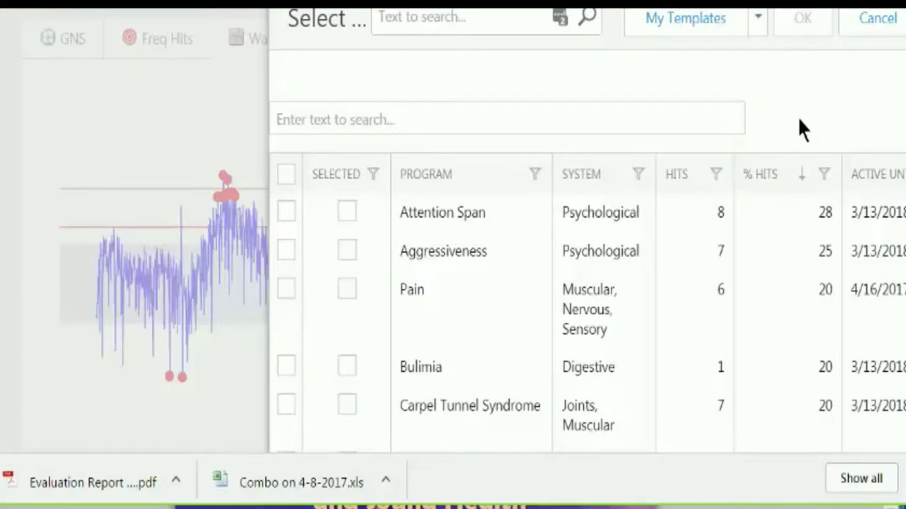
scroll(587, 274, "down", 1)
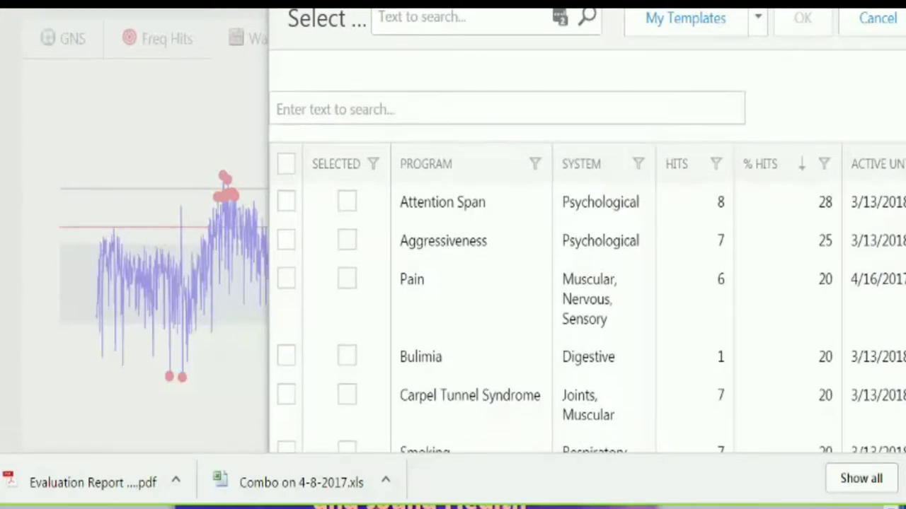
scroll(586, 273, "down", 1)
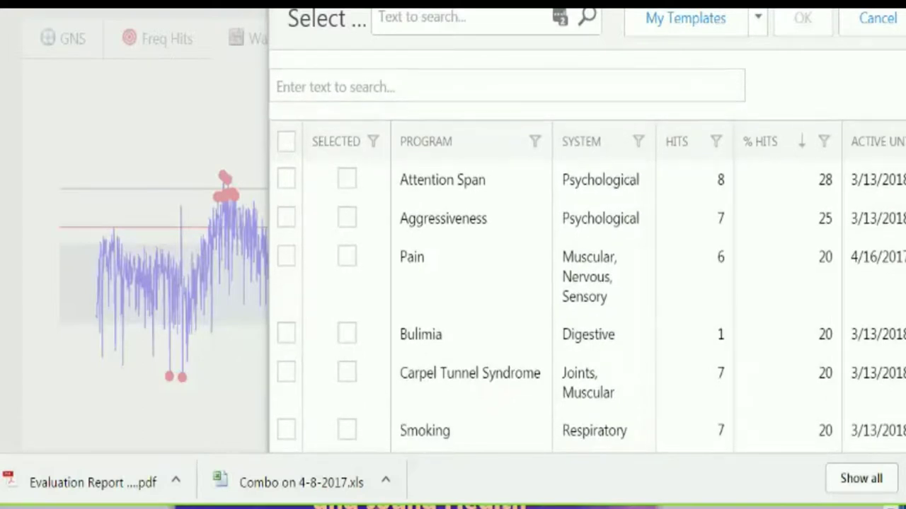
scroll(586, 274, "down", 1)
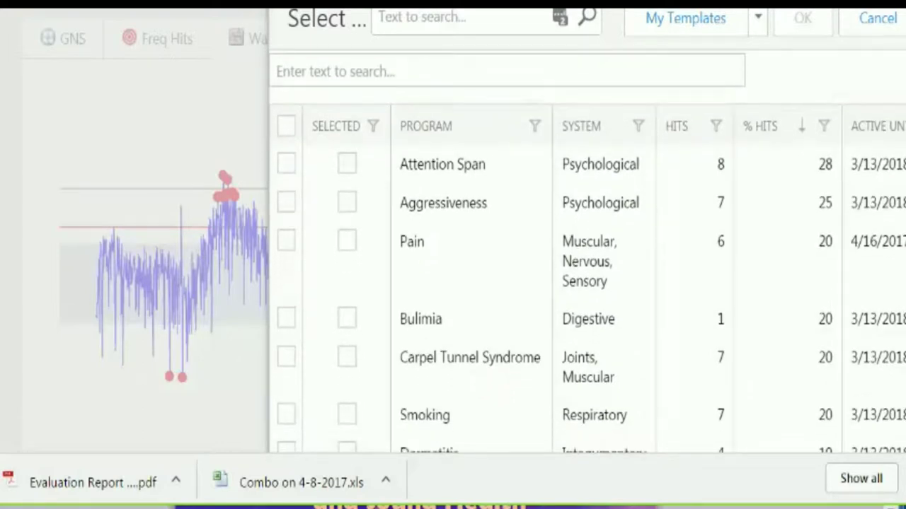
scroll(587, 273, "up", 2)
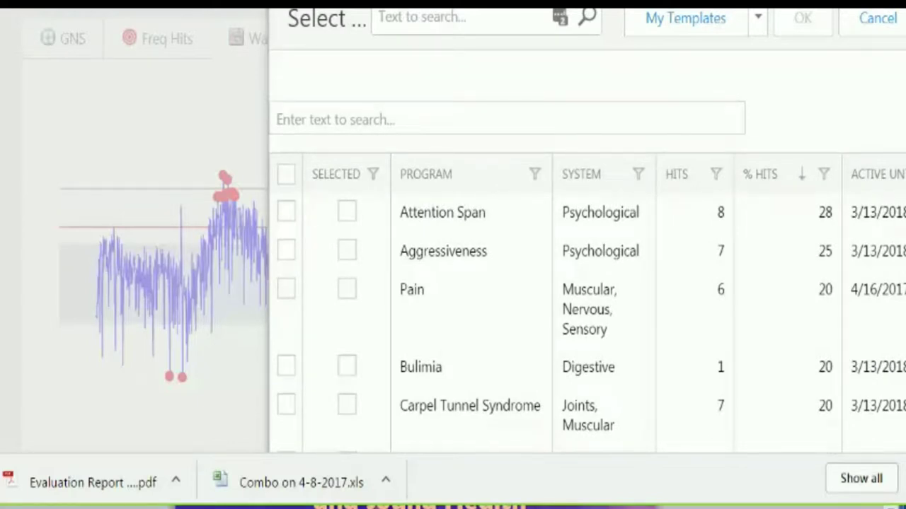
left_click(698, 189)
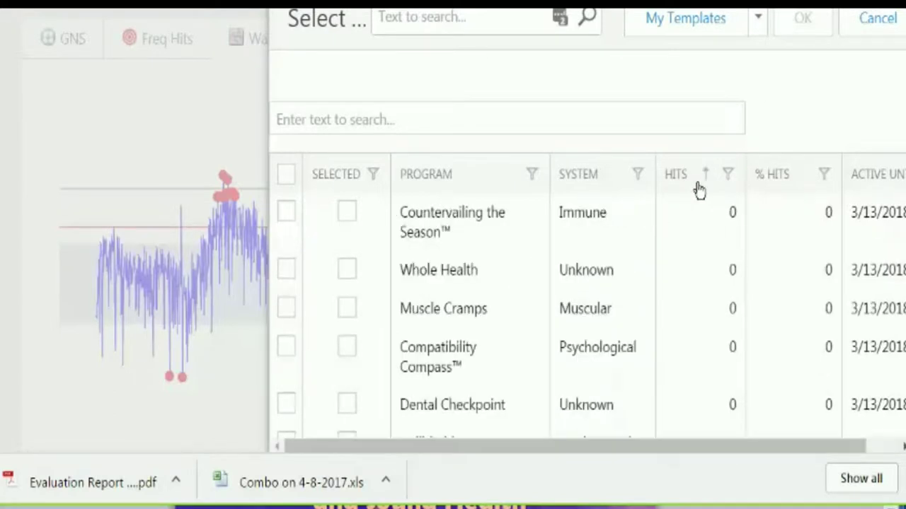
left_click(698, 190)
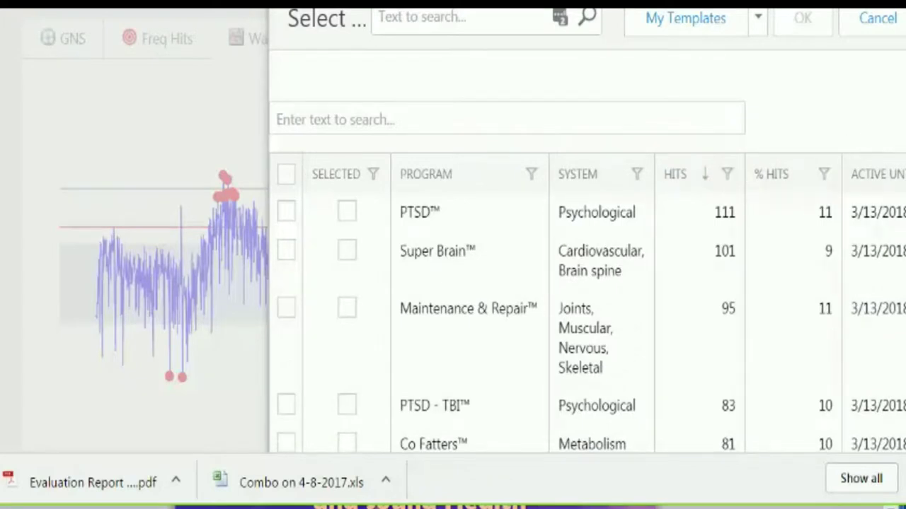
scroll(586, 265, "down", 3)
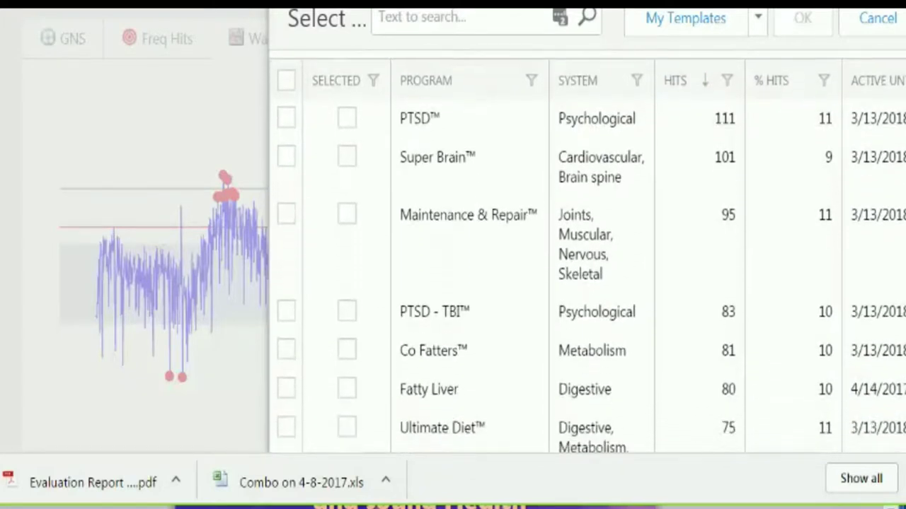
scroll(587, 265, "down", 2)
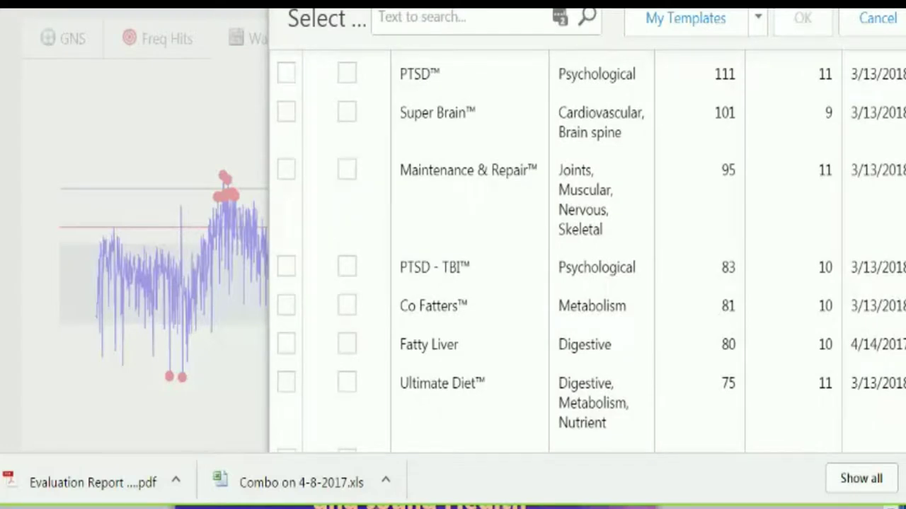
scroll(586, 265, "up", 4)
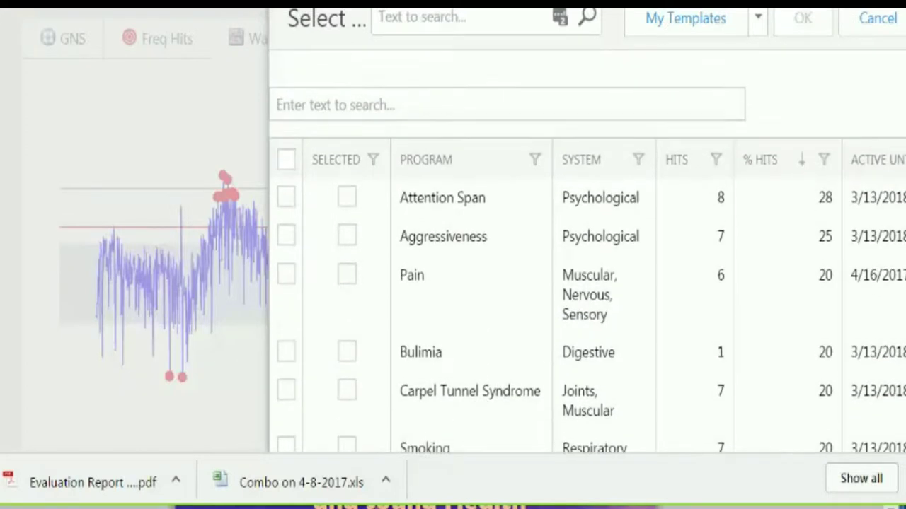
scroll(586, 266, "down", 2)
scroll(587, 265, "down", 1)
scroll(587, 266, "up", 2)
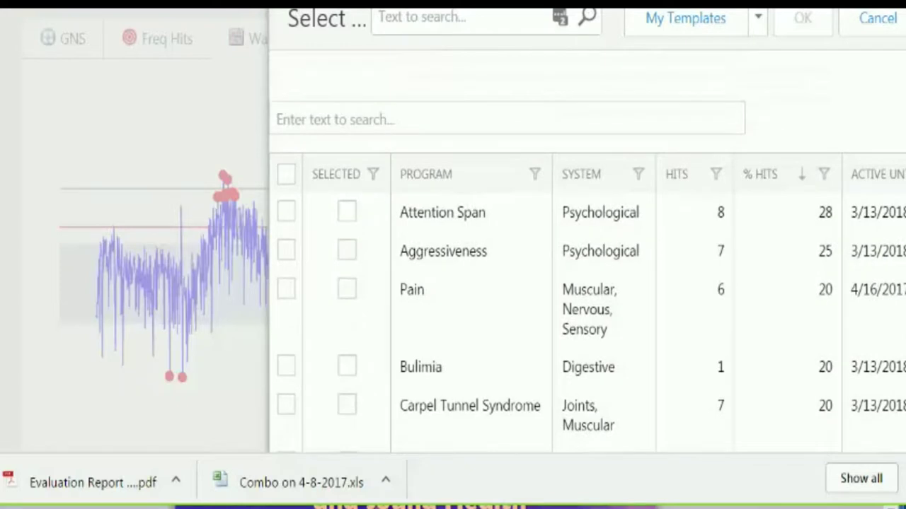
- Search the templates for 'fibro' and apply the Fibromyalgia™ template to the Allergies evaluation
left_click(485, 23)
type("fibro")
left_click(587, 18)
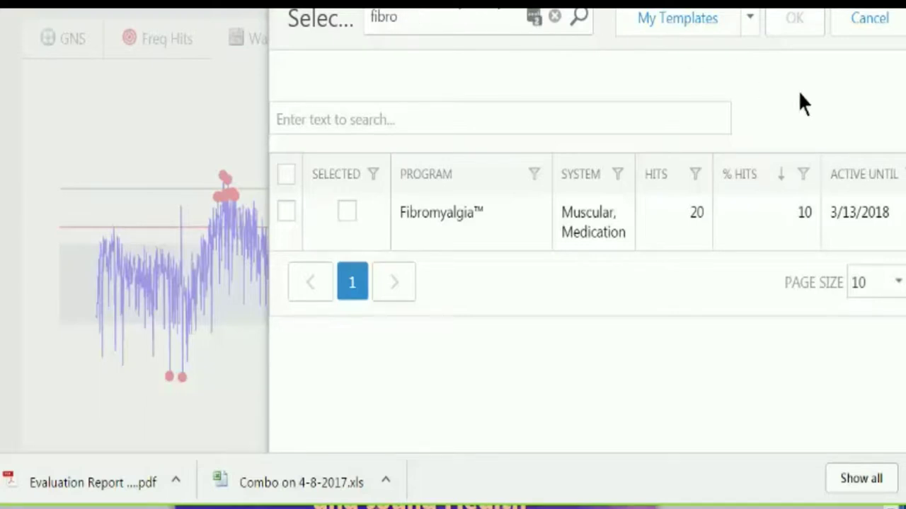
left_click(749, 19)
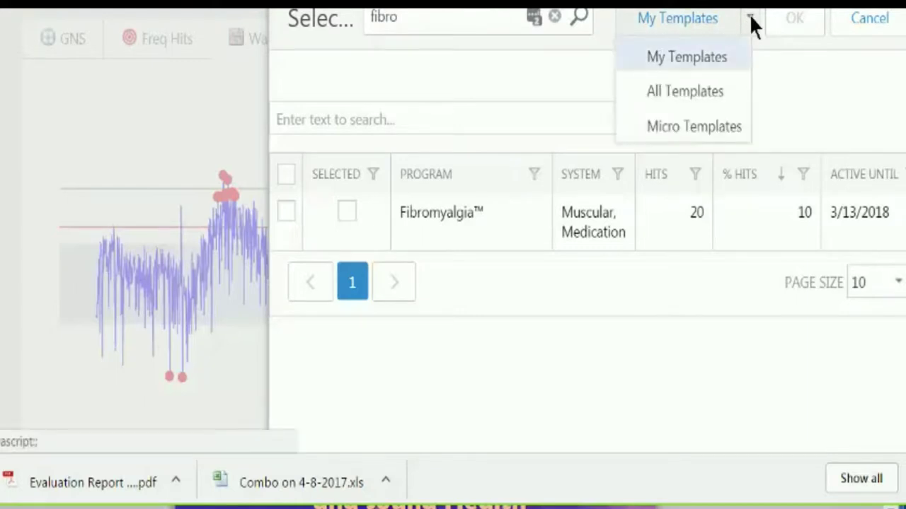
left_click(815, 79)
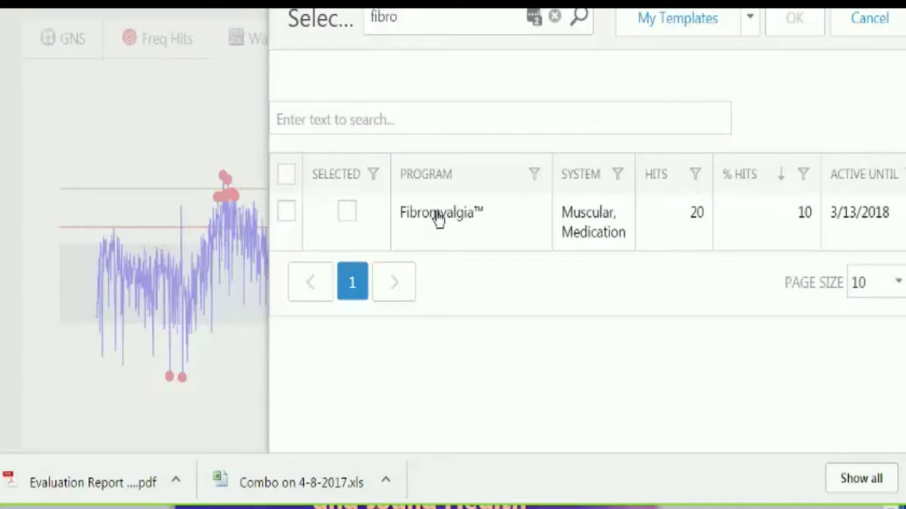
left_click(286, 212)
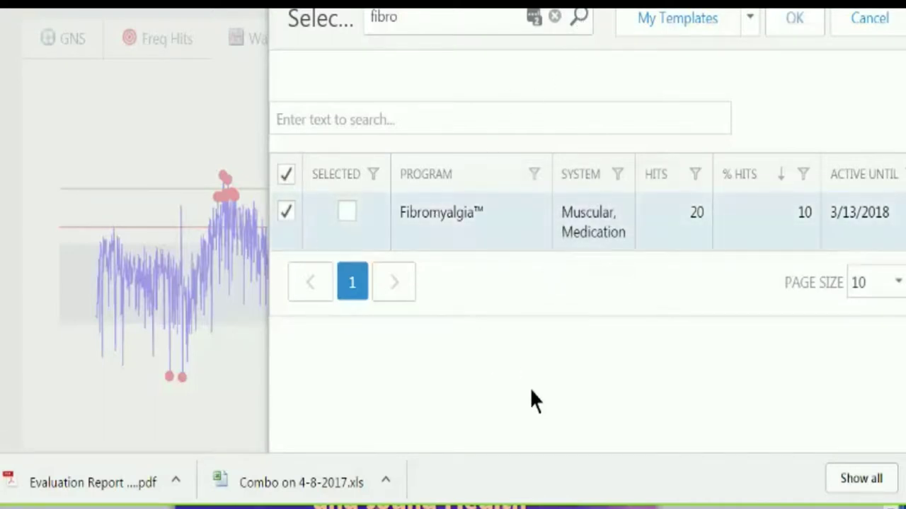
left_click(795, 21)
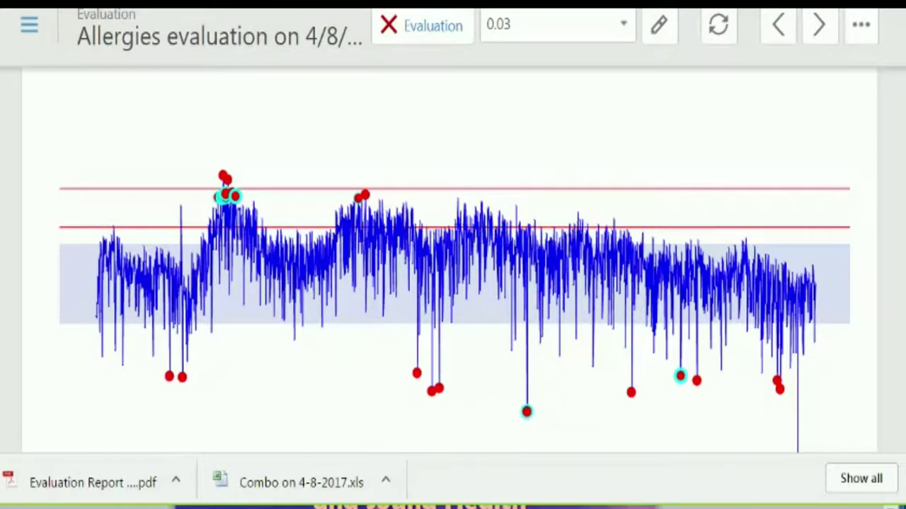
- Bring the wave chart into view and inspect the reading of one of its points
scroll(453, 283, "down", 1)
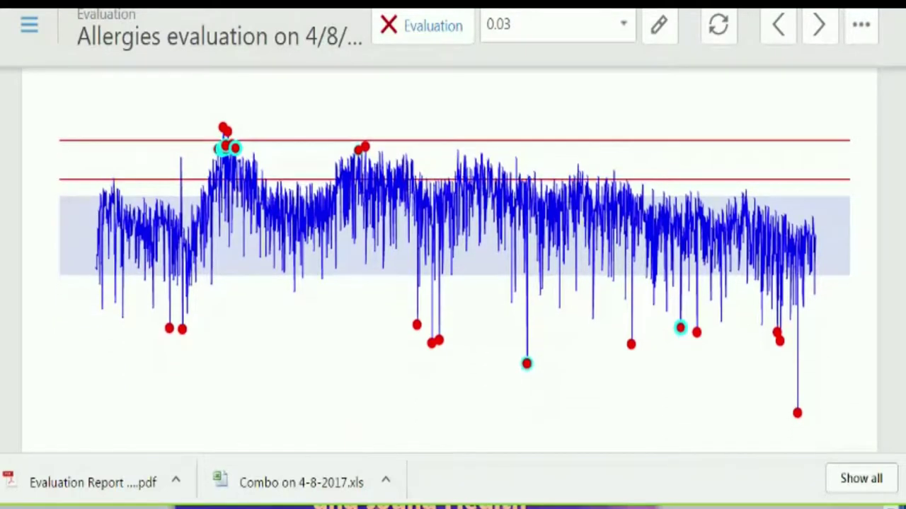
left_click(798, 413)
- Apply Current (25/50/25) pull points to the wave and review the newly marked points
left_click(860, 26)
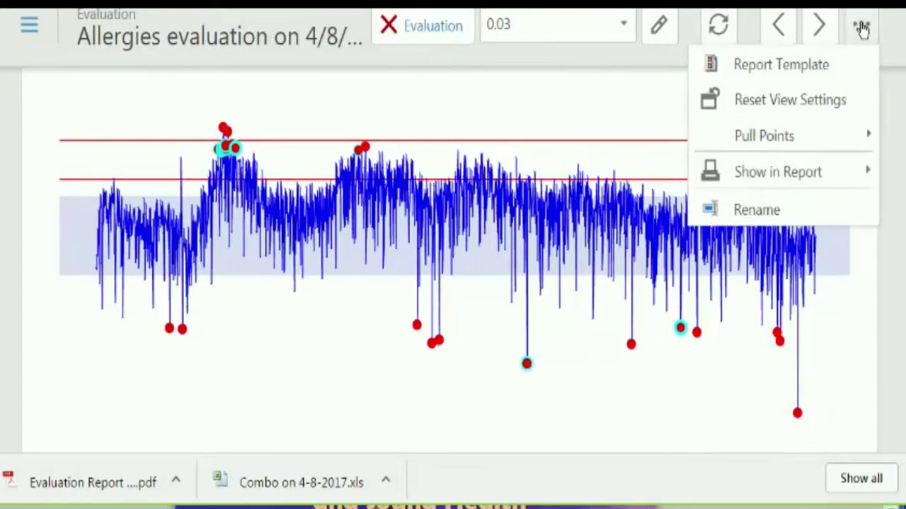
mouse_move(771, 144)
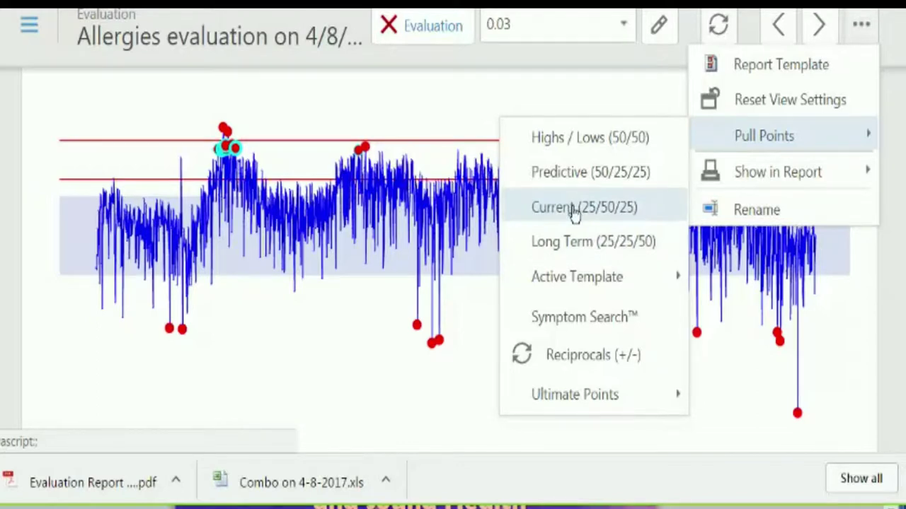
left_click(575, 212)
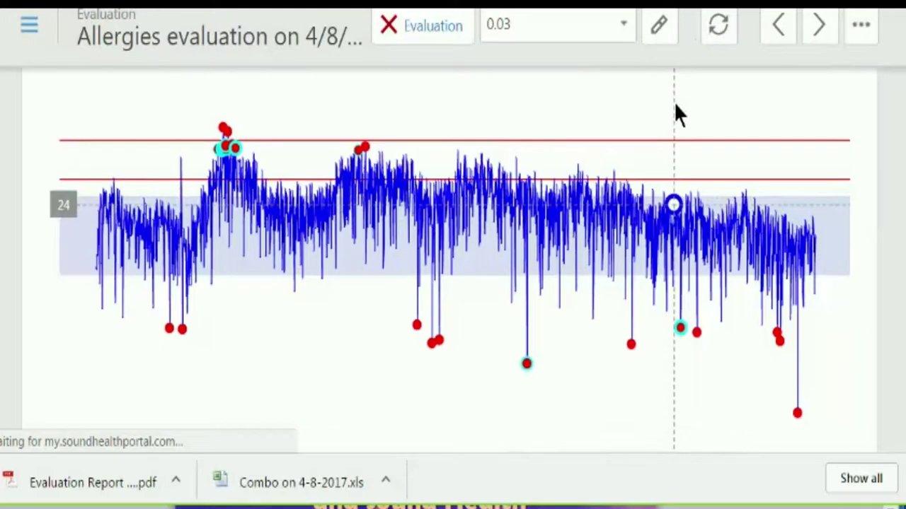
scroll(693, 114, "up", 4)
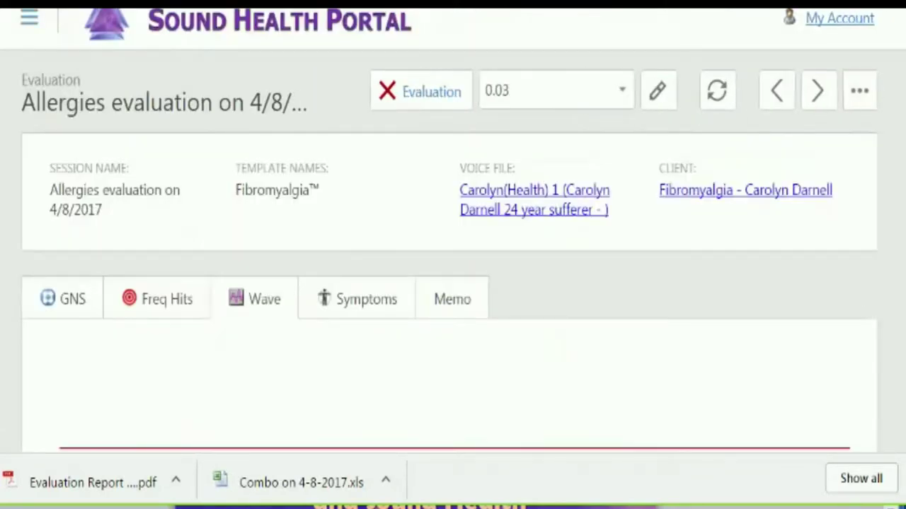
scroll(897, 199, "down", 5)
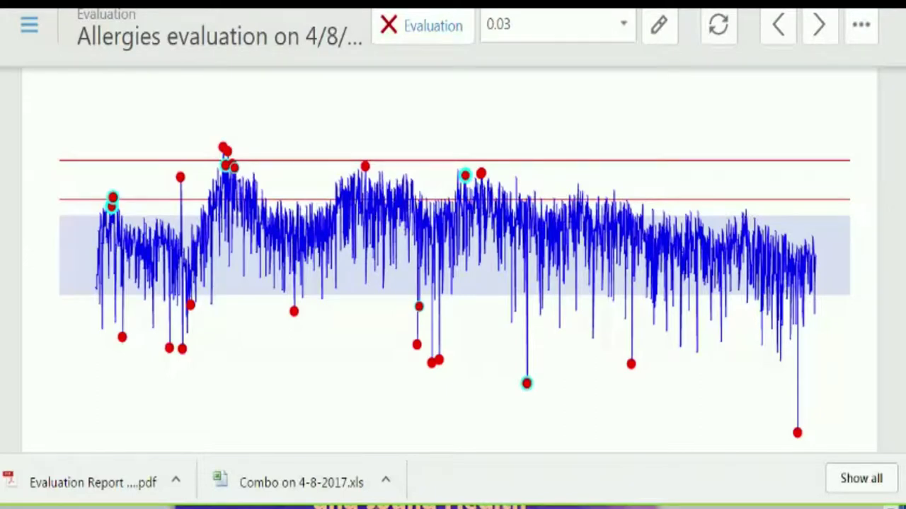
scroll(900, 188, "up", 1)
scroll(454, 283, "down", 1)
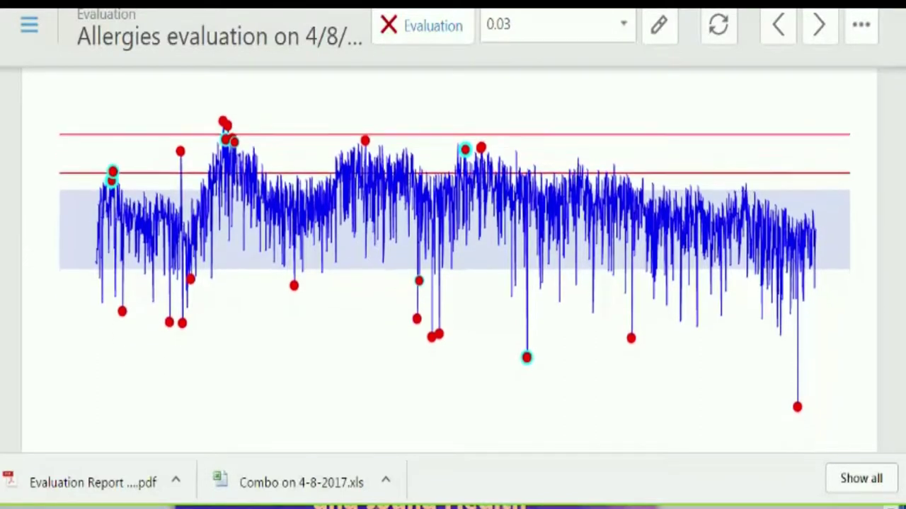
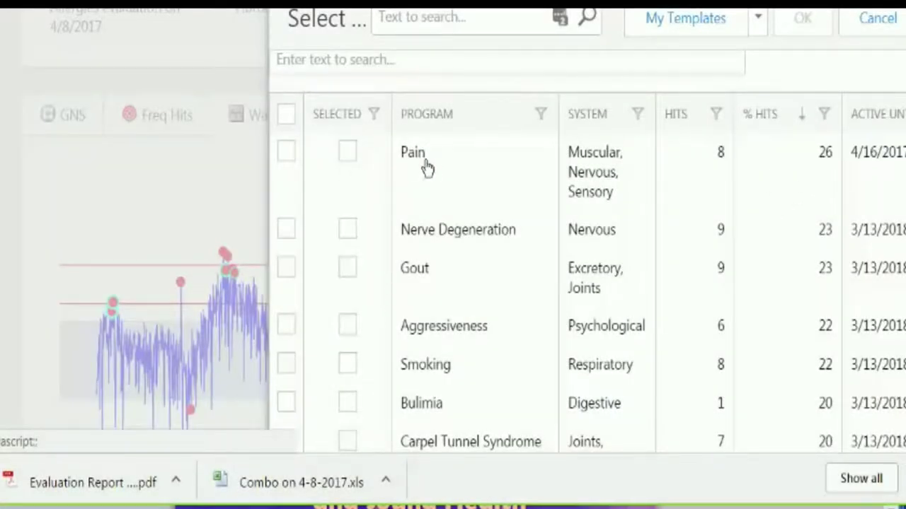
- Sort templates by % Hits descending, then apply Pain, Nerve Degeneration and Gout to the allergies evaluation
left_click(786, 124)
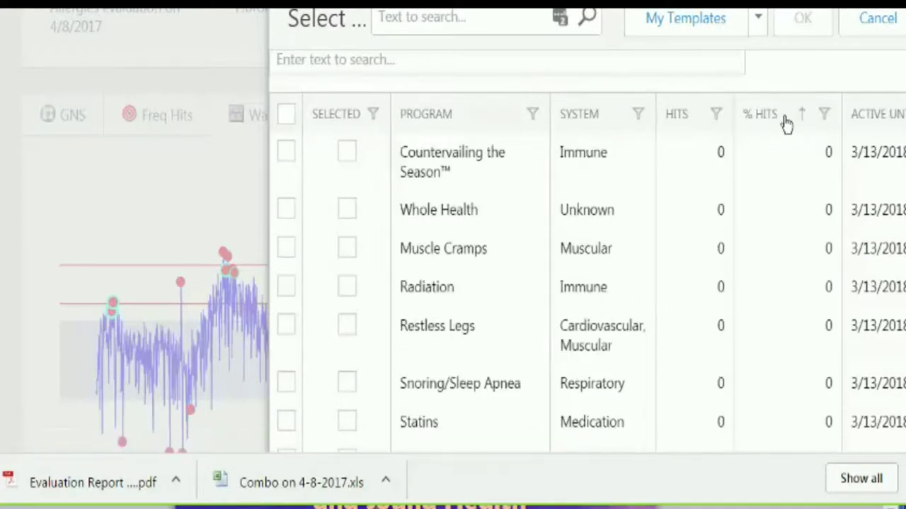
left_click(786, 124)
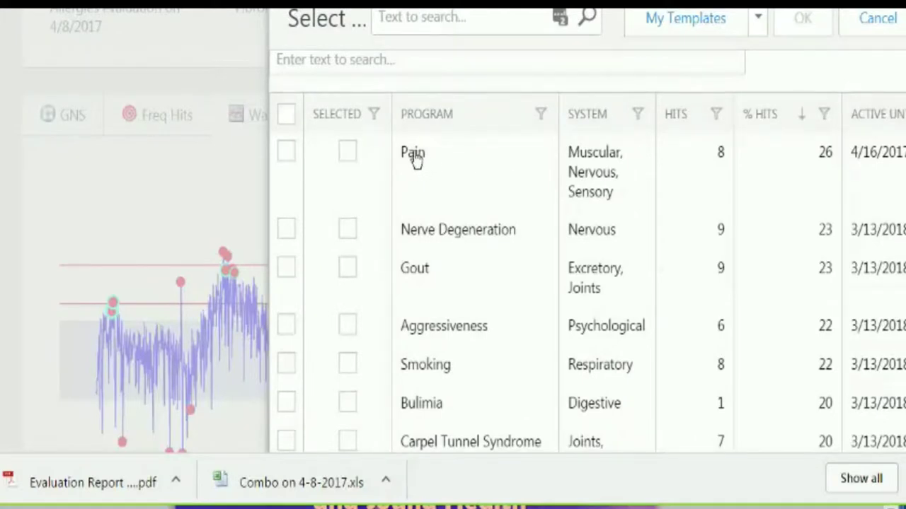
left_click(286, 152)
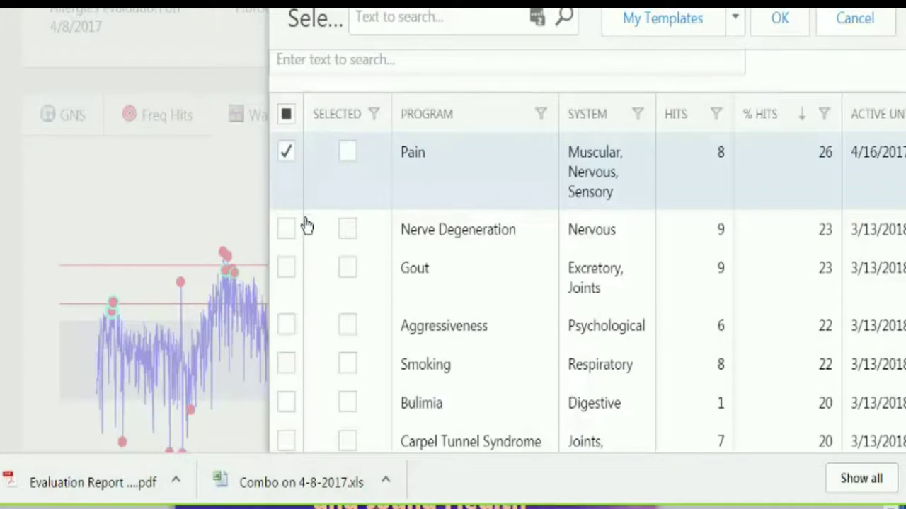
left_click(286, 230)
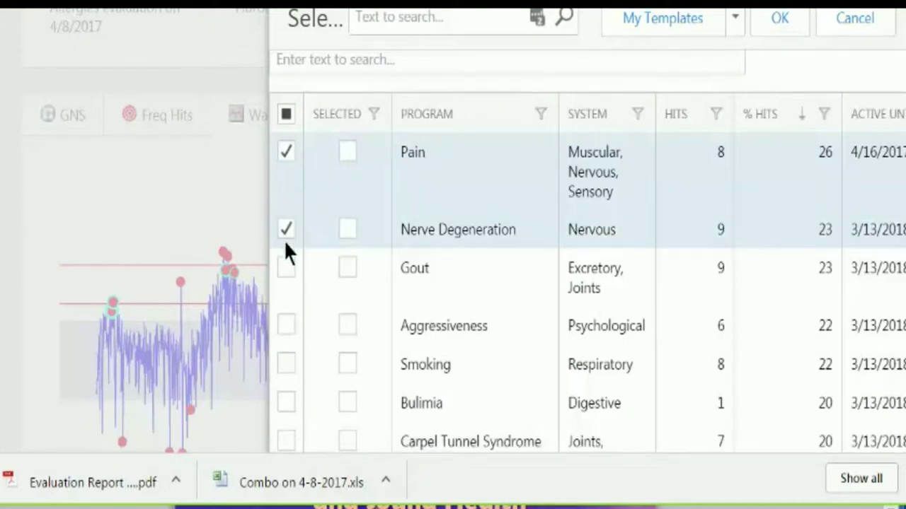
left_click(286, 269)
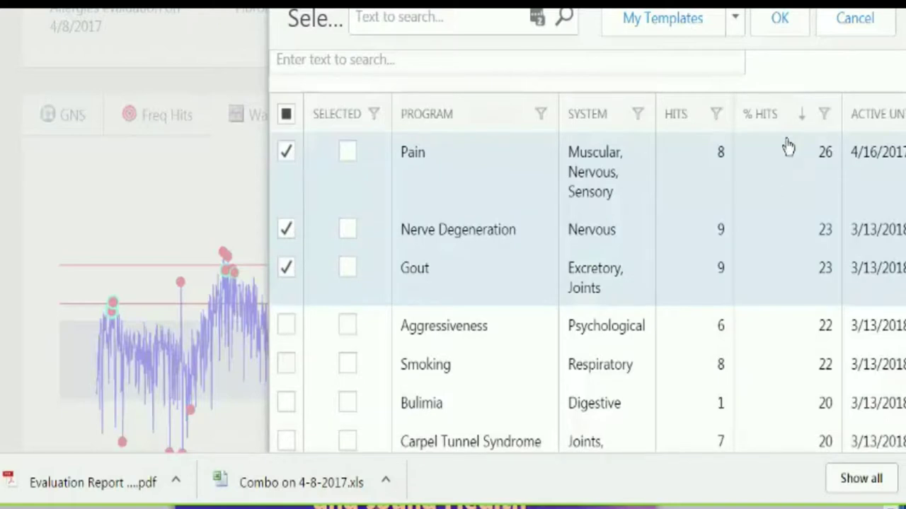
left_click(783, 19)
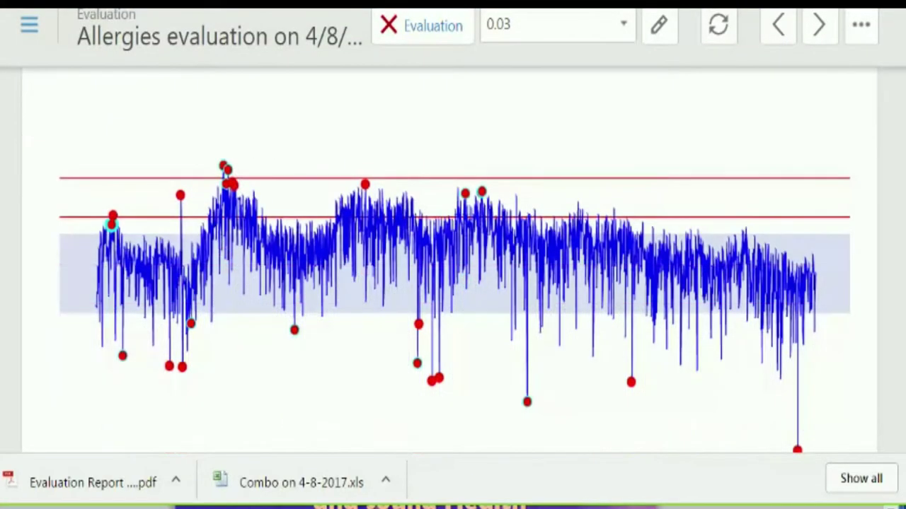
- Group the Freq Hits by template before relevance, showing Gout (9, 24%) and Pain (9, 17%)
scroll(467, 262, "up", 3)
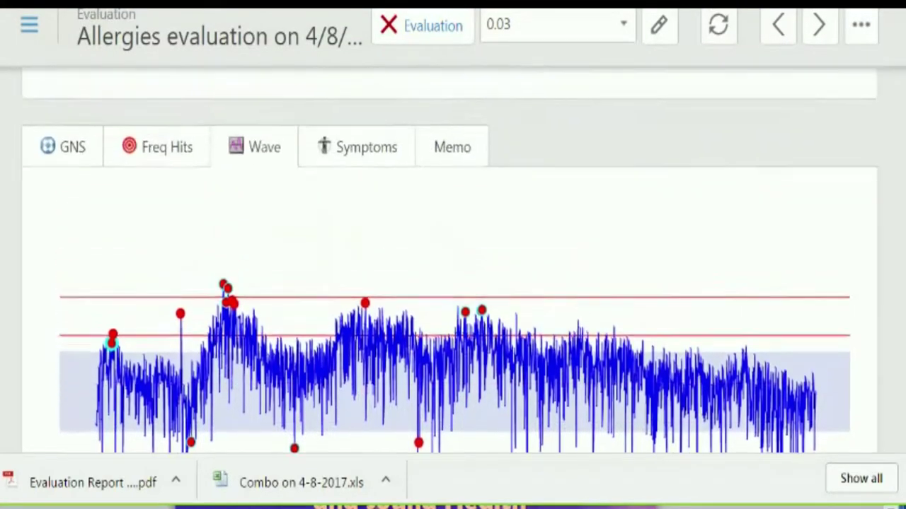
left_click(161, 165)
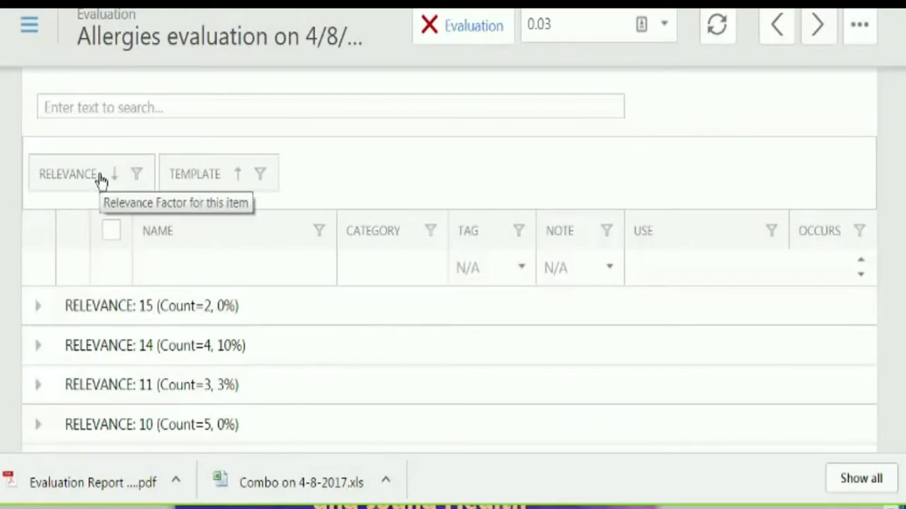
left_click_drag(99, 181, 373, 182)
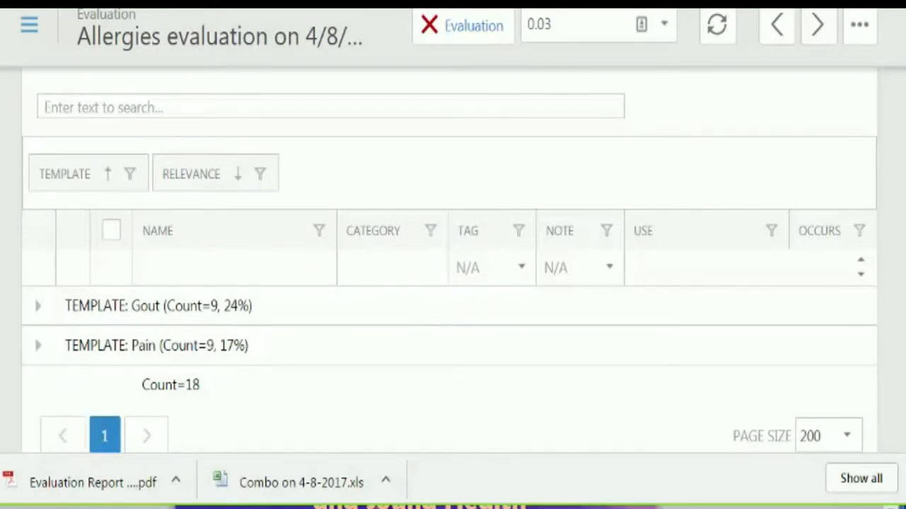
- Expand Pain's relevance 15 and 14 groups and browse items such as Bromelain and Serotonin
left_click(38, 347)
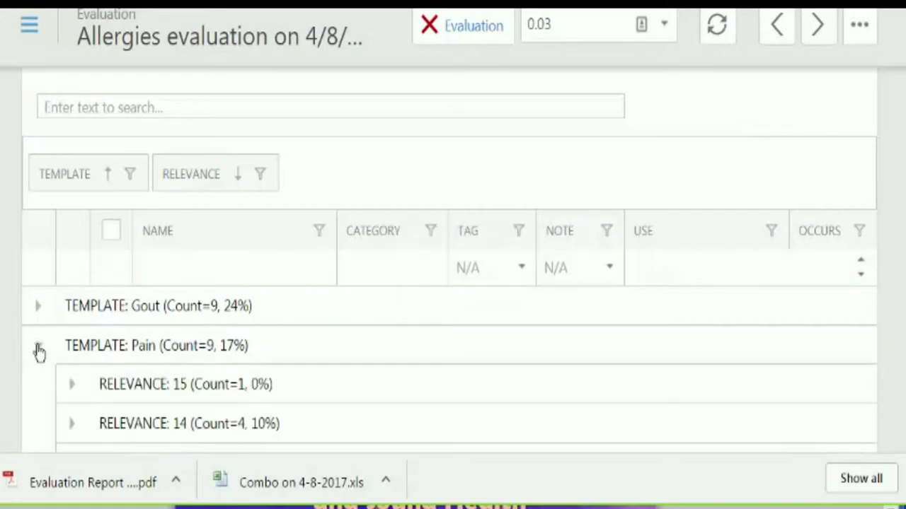
scroll(536, 307, "down", 3)
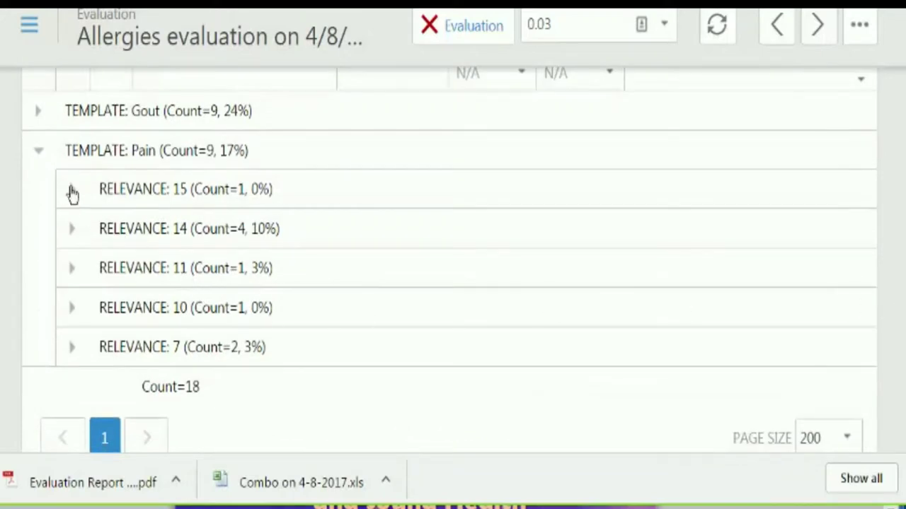
left_click(71, 191)
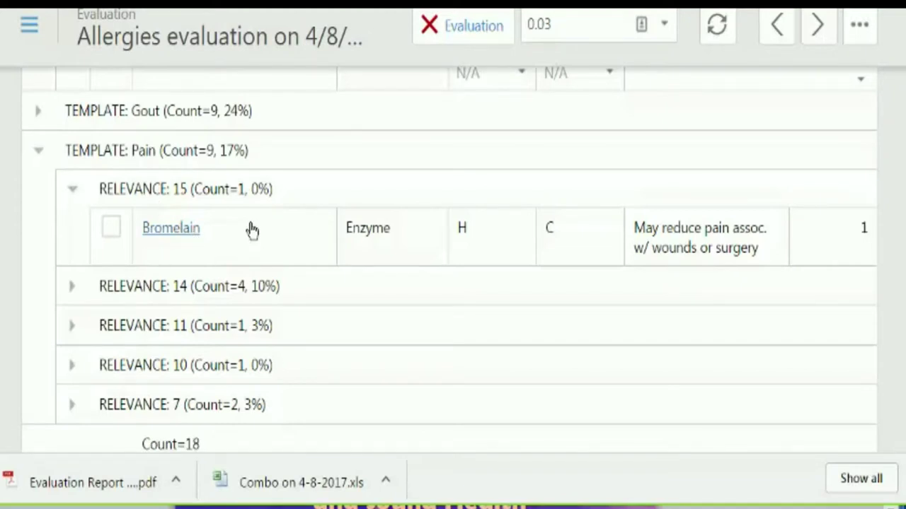
left_click(71, 288)
scroll(73, 293, "down", 1)
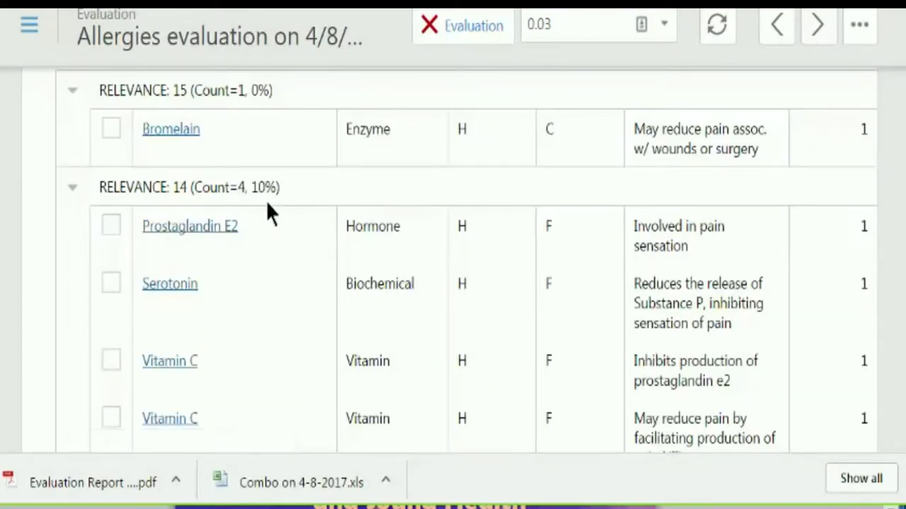
scroll(317, 187, "down", 1)
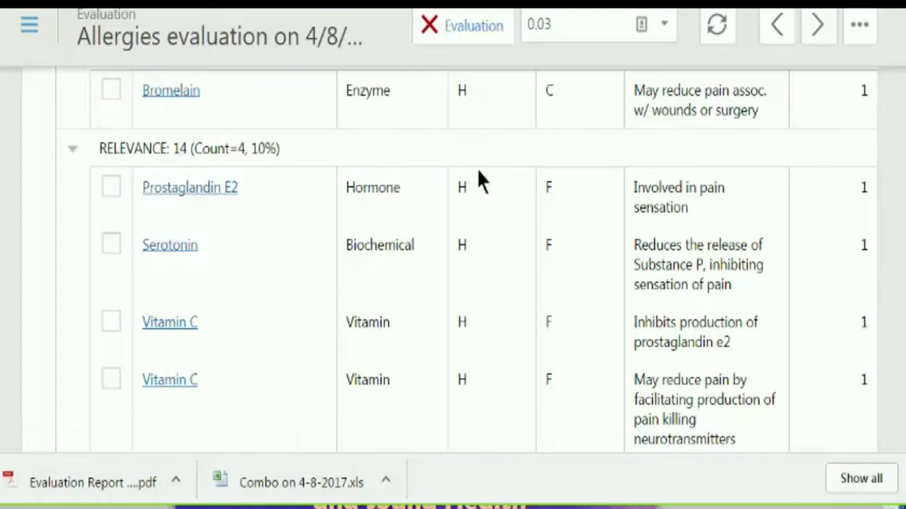
scroll(467, 198, "down", 1)
scroll(467, 198, "up", 8)
scroll(450, 260, "up", 1)
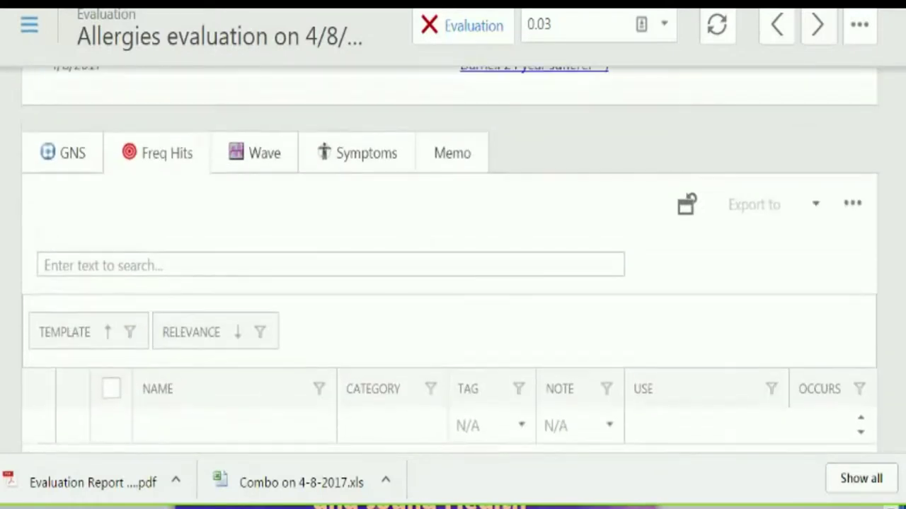
- Open the allergies evaluation's Note Correlate Chart report from the Show in Report menu
left_click(852, 214)
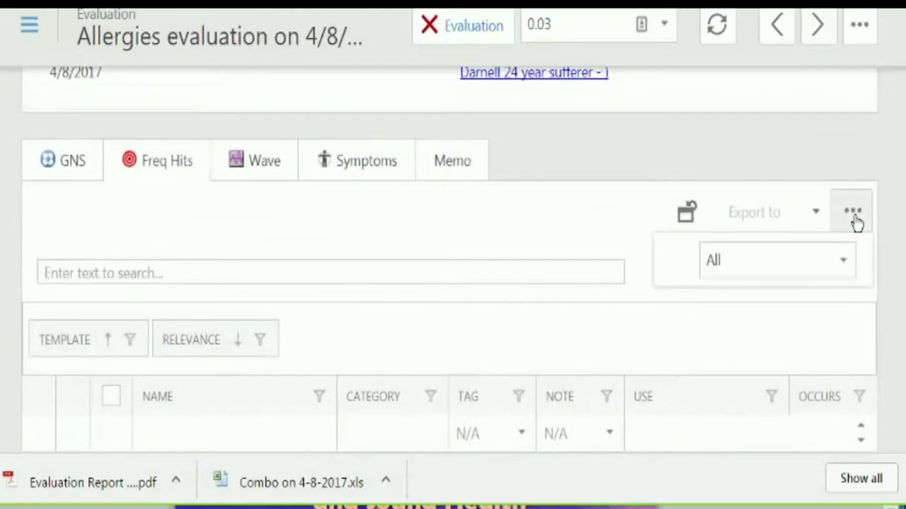
left_click(816, 213)
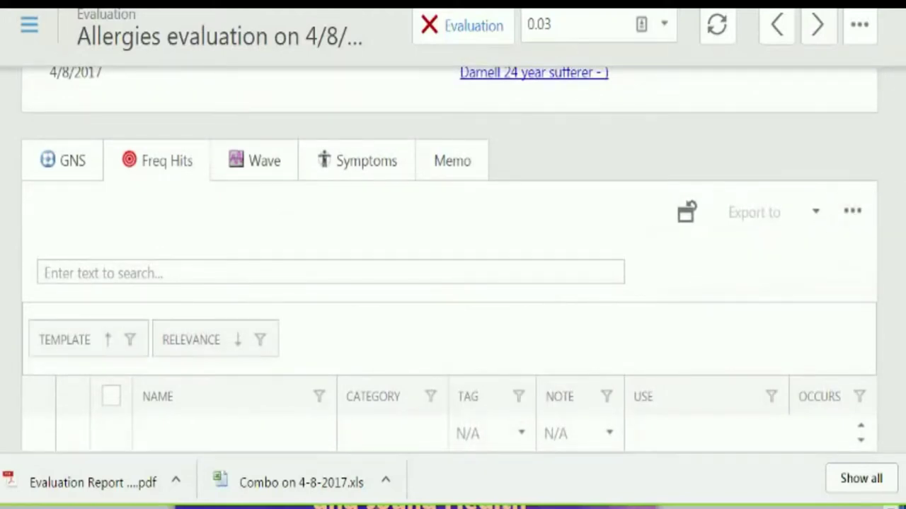
scroll(450, 260, "up", 1)
scroll(450, 260, "down", 3)
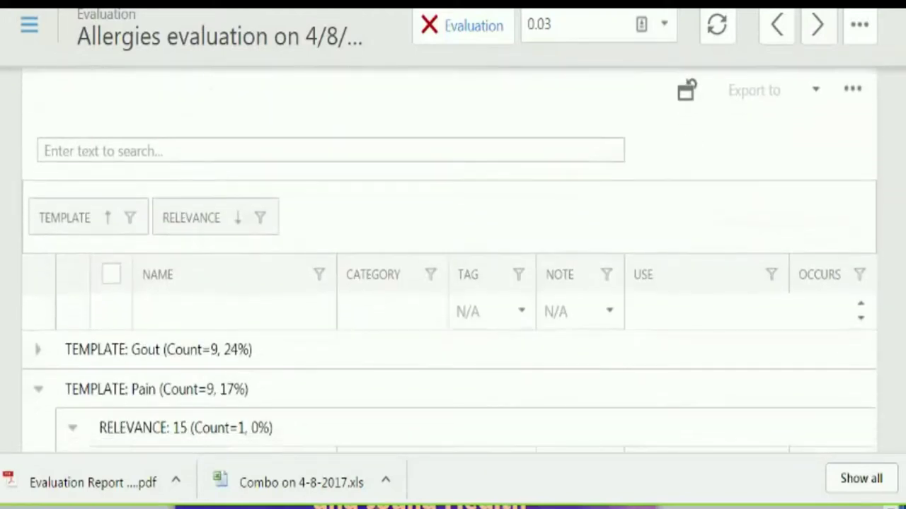
scroll(453, 261, "up", 4)
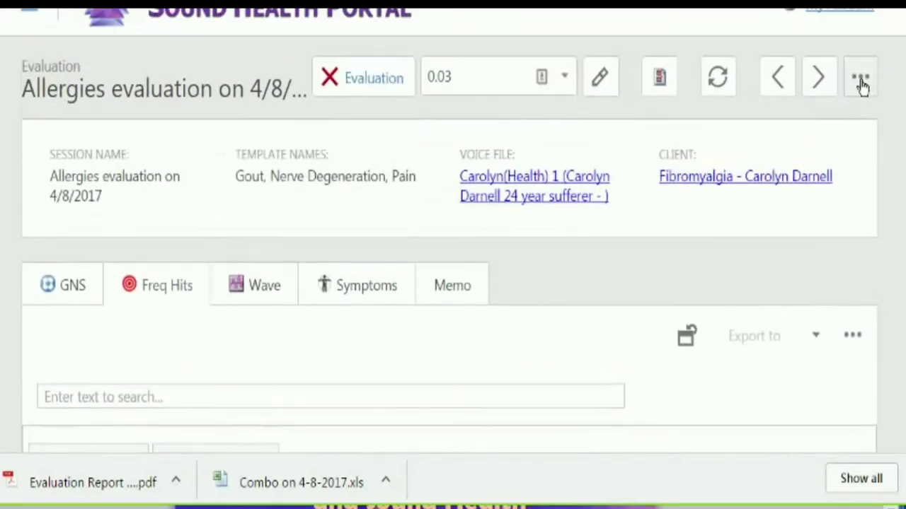
left_click(860, 81)
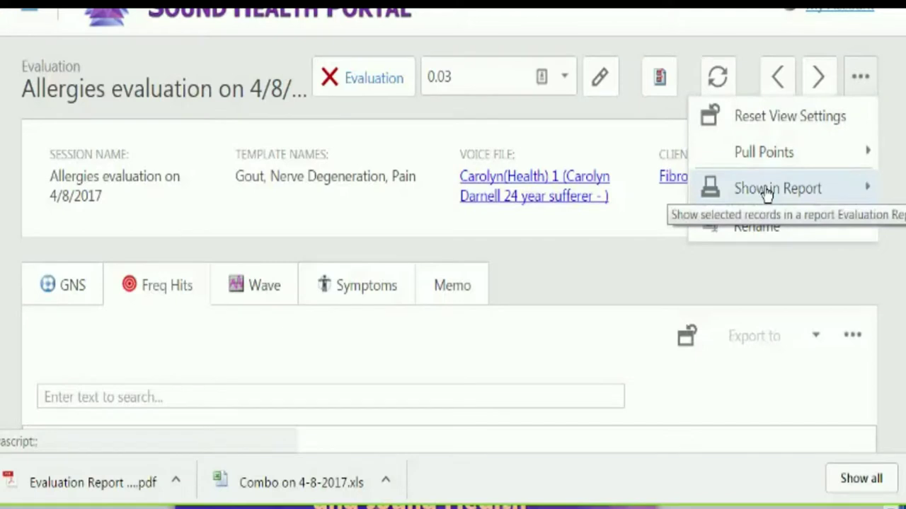
left_click(869, 189)
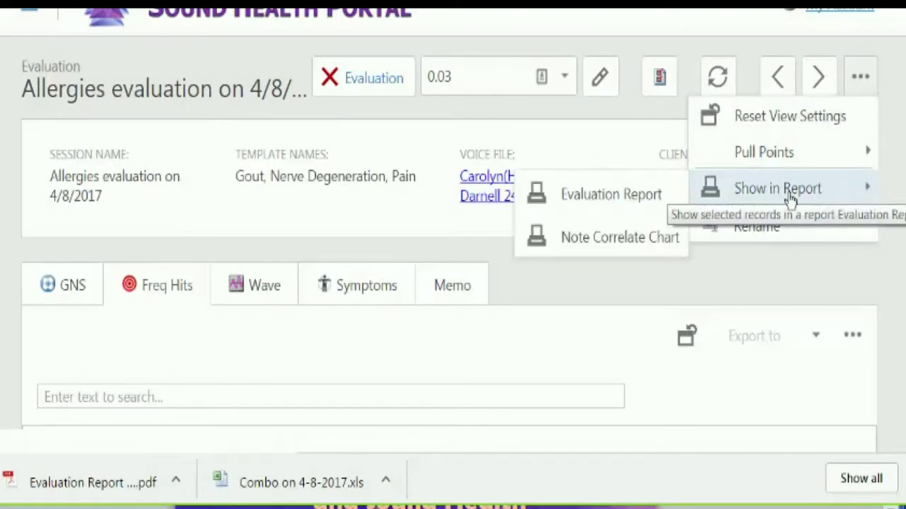
left_click(647, 239)
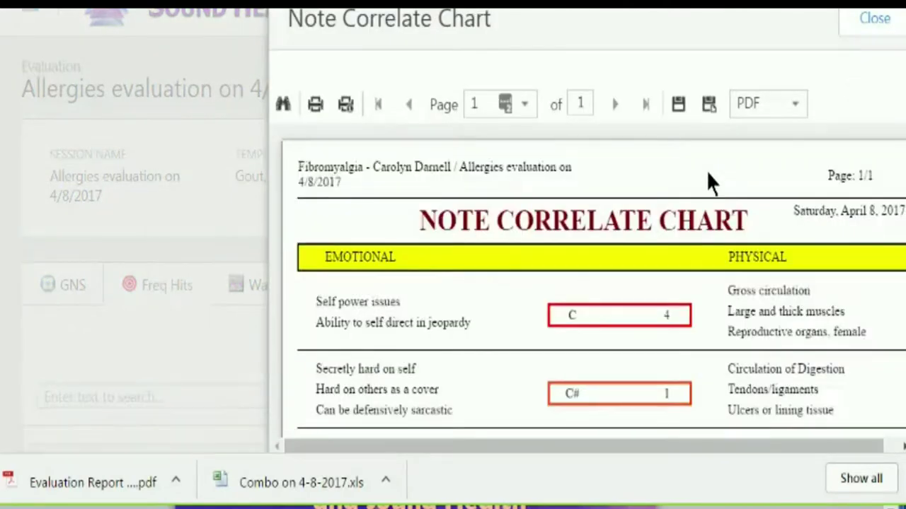
- Scroll through the Note Correlate Chart report, then close it to return to the Allergies evaluation
scroll(903, 95, "down", 5)
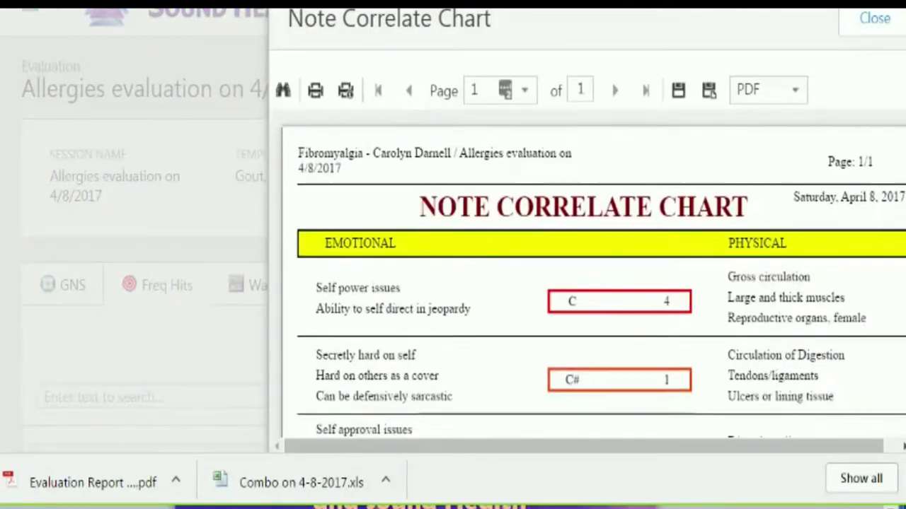
scroll(903, 102, "down", 7)
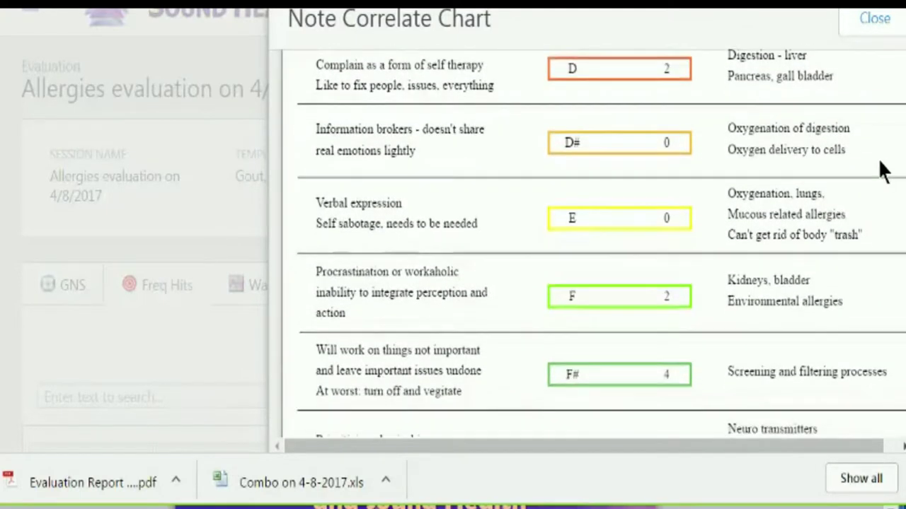
scroll(882, 170, "down", 1)
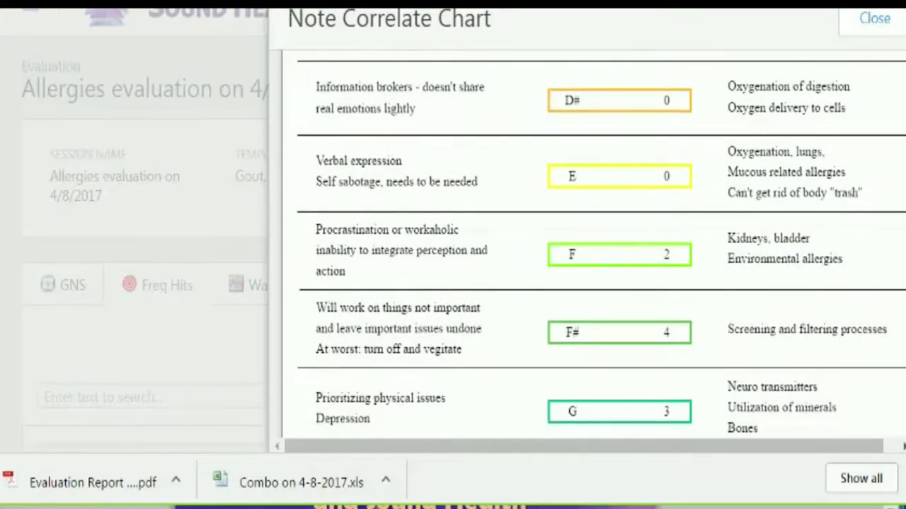
scroll(897, 270, "down", 4)
scroll(897, 271, "down", 3)
scroll(896, 267, "down", 7)
scroll(869, 363, "up", 15)
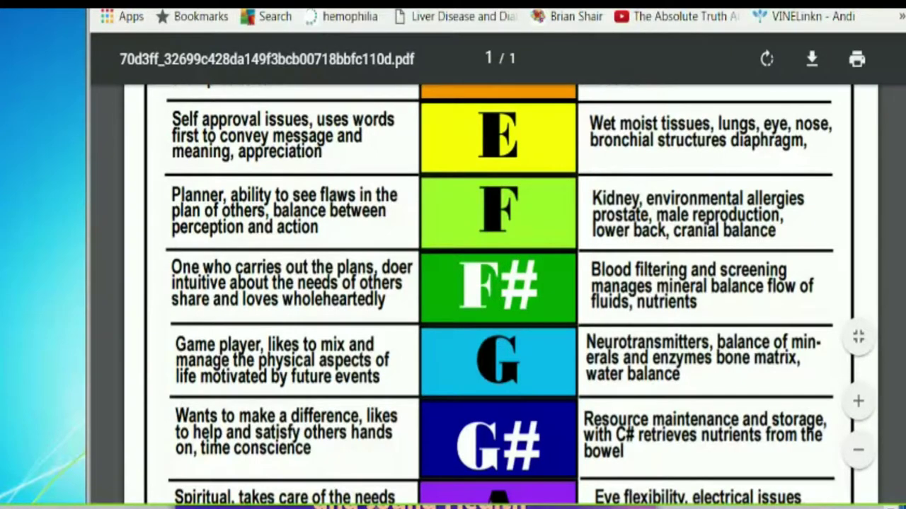
scroll(499, 295, "up", 5)
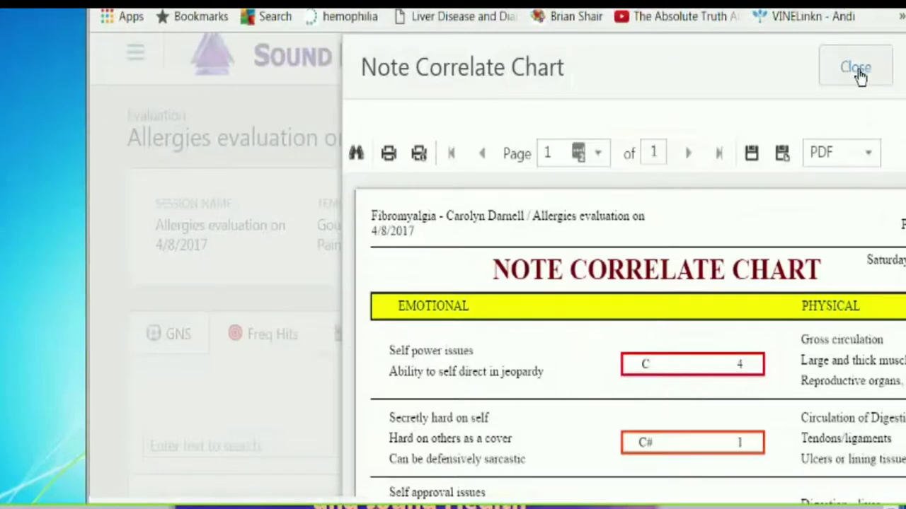
left_click(857, 66)
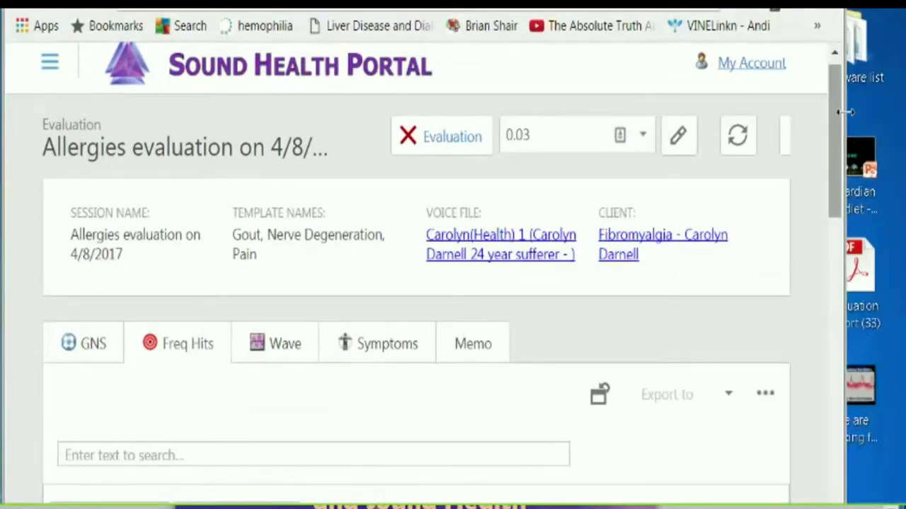
- Widen the browser window to fit the evaluation header, then switch to the Community Center templates tab
left_click_drag(842, 112, 884, 118)
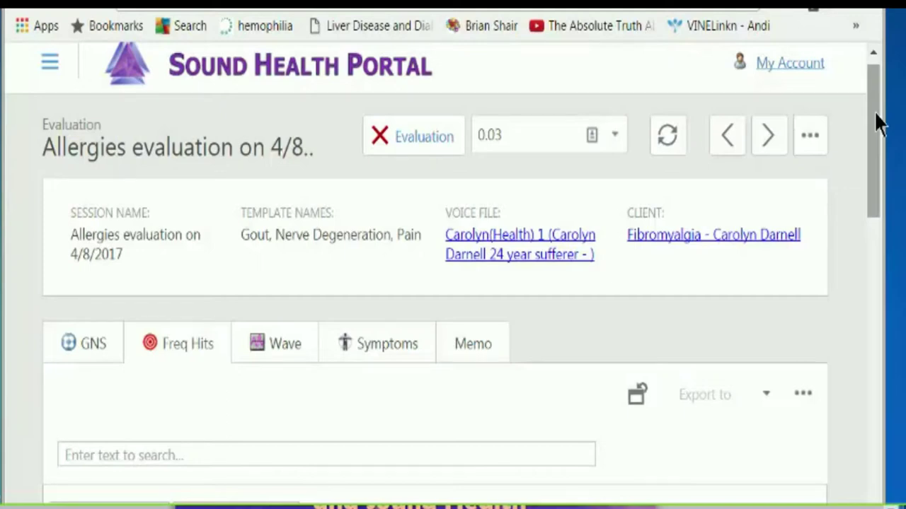
left_click_drag(875, 123, 877, 116)
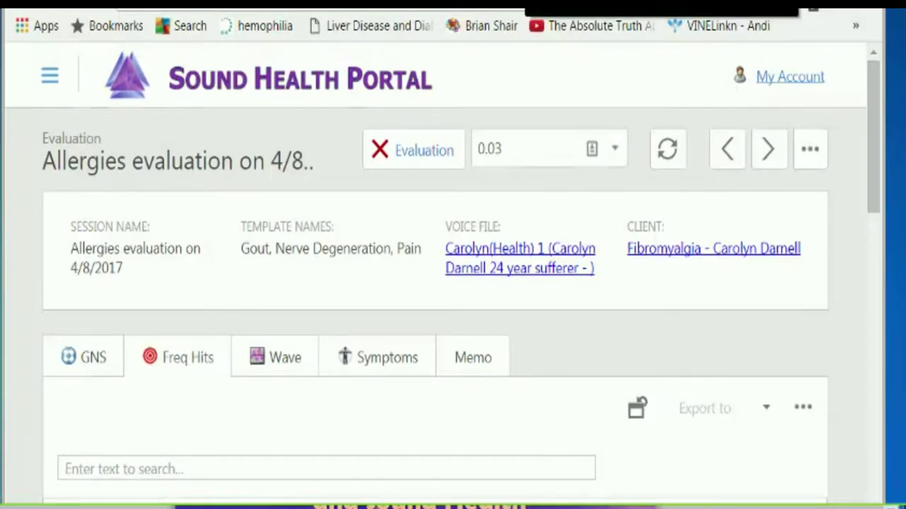
key("ctrl+Tab")
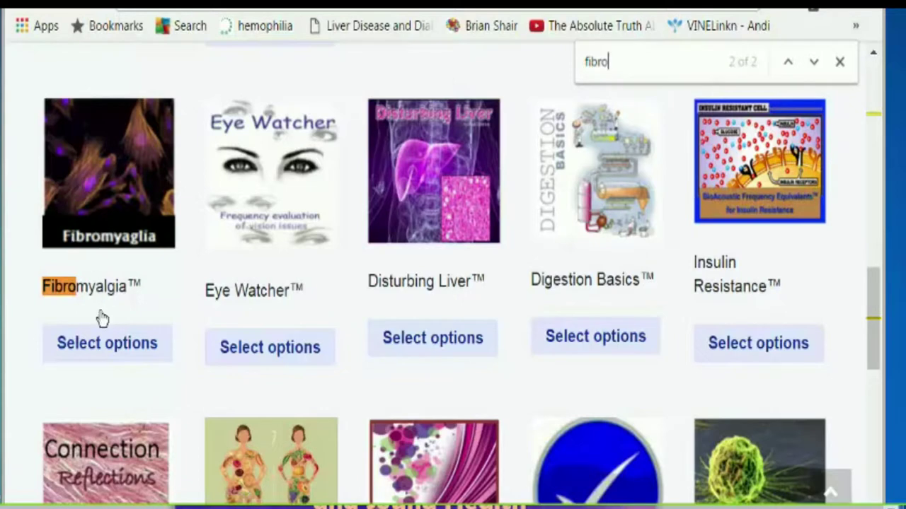
- Open the Fibromyalgia™ product page, keep the Renew Monthly plan, and add it to the cart
left_click(91, 346)
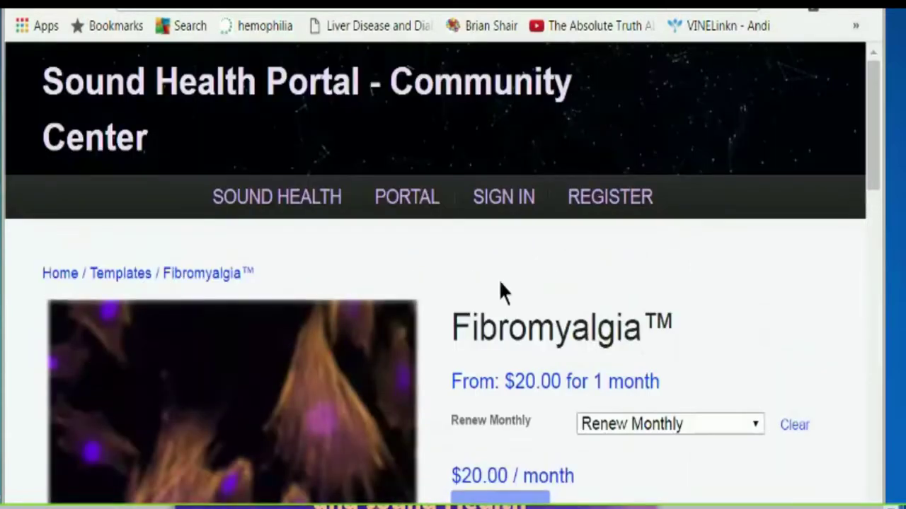
left_click_drag(874, 140, 872, 191)
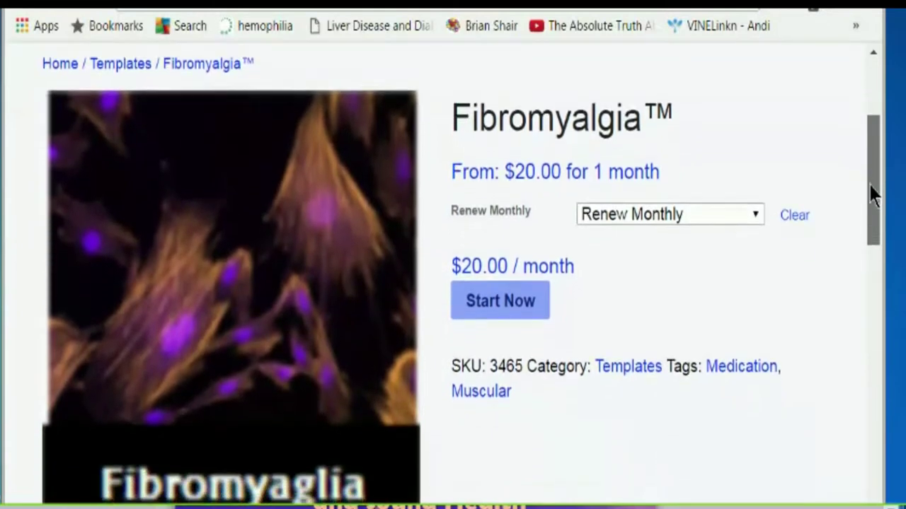
left_click(760, 215)
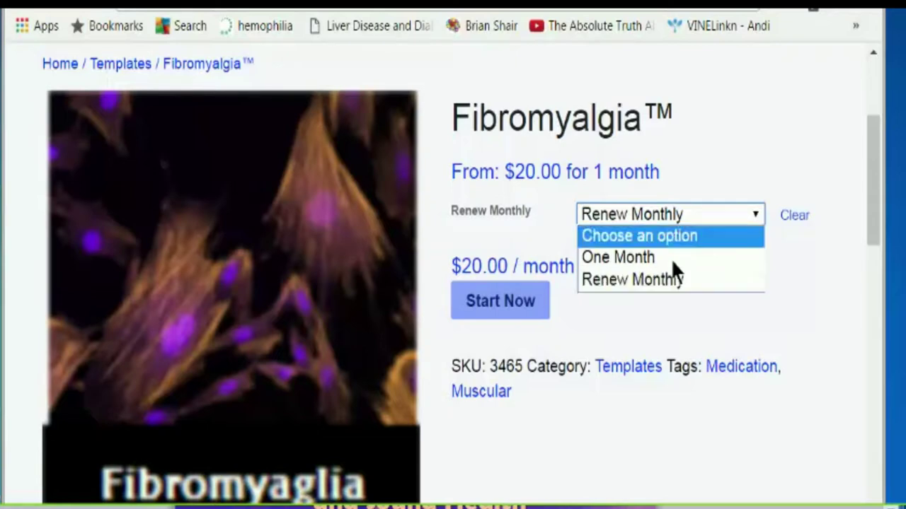
left_click(493, 303)
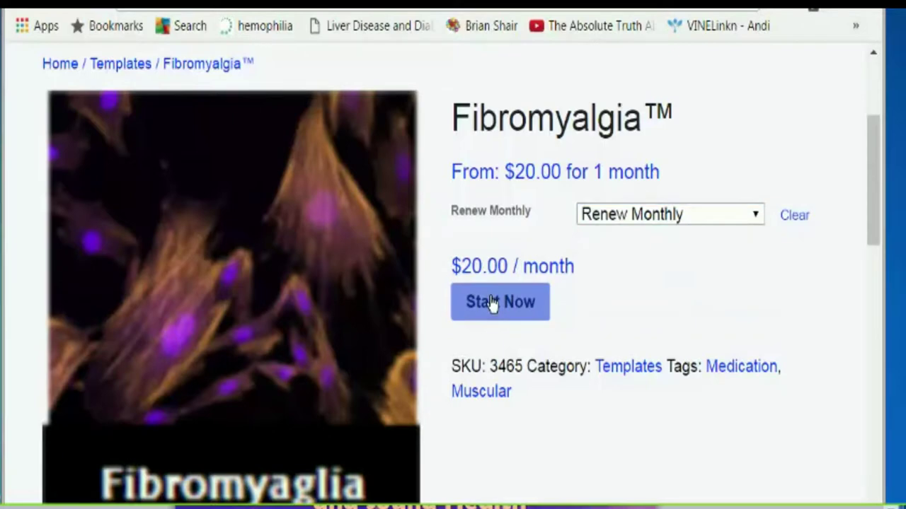
left_click(492, 303)
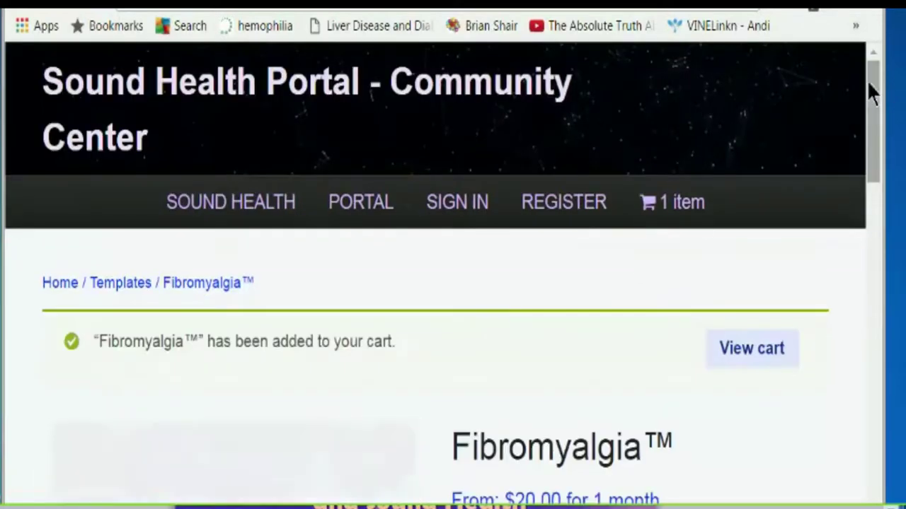
left_click_drag(875, 91, 899, 230)
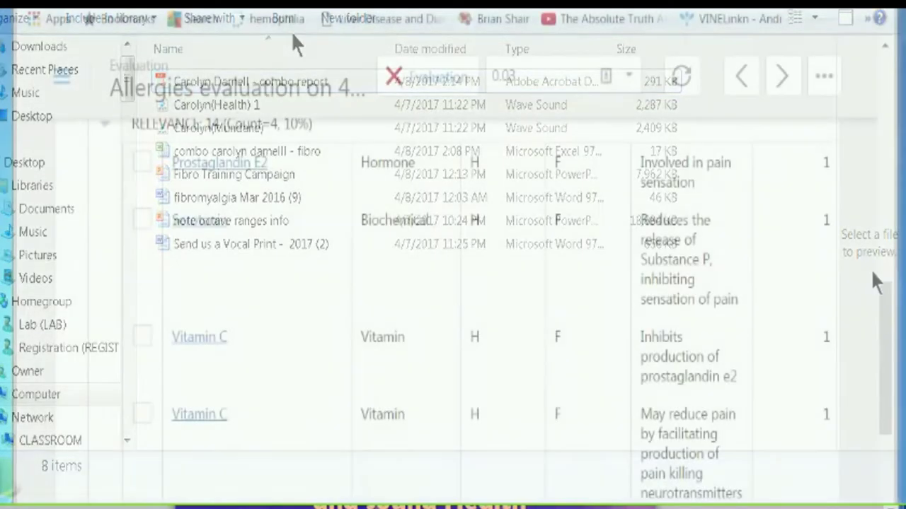
- Scroll to the bottom of the Freq Hits list and open the evaluation's linked client record
left_click_drag(888, 319, 872, 414)
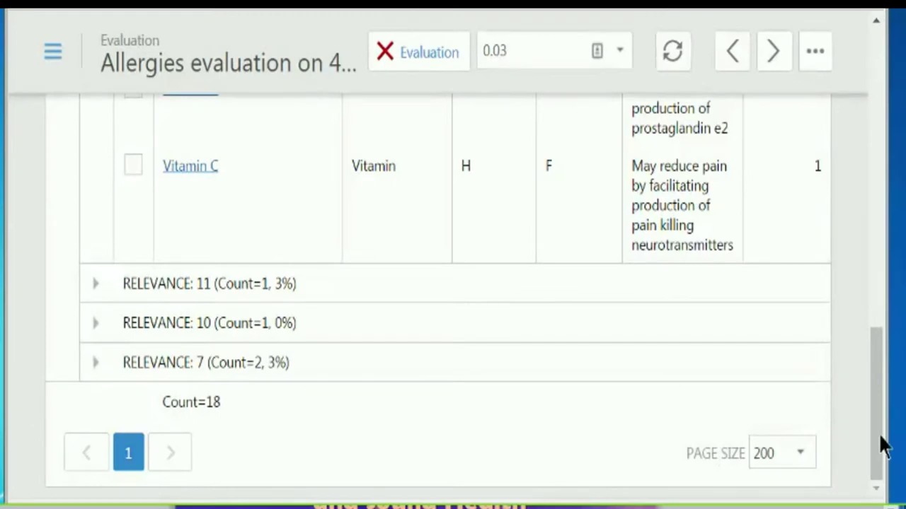
left_click_drag(880, 435, 897, 124)
left_click(705, 183)
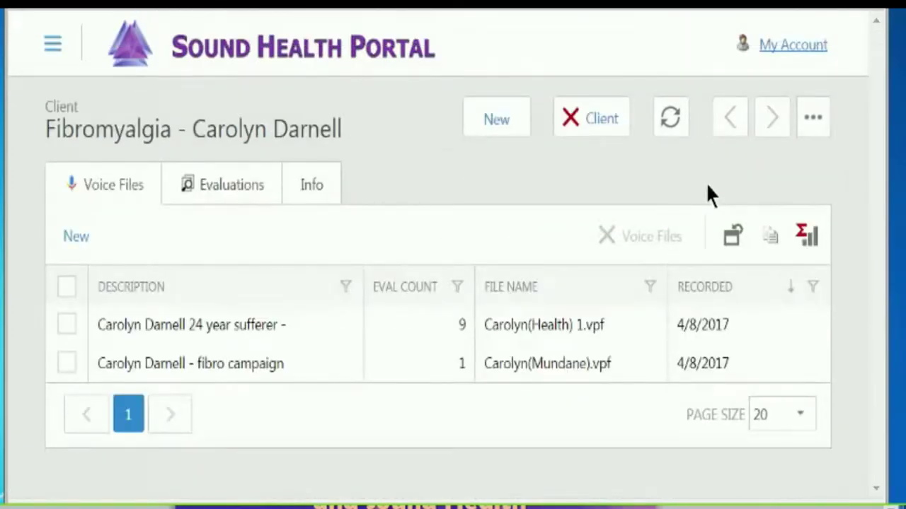
- View the client's Info tab details: gender, birthday, region and sharing
left_click(311, 185)
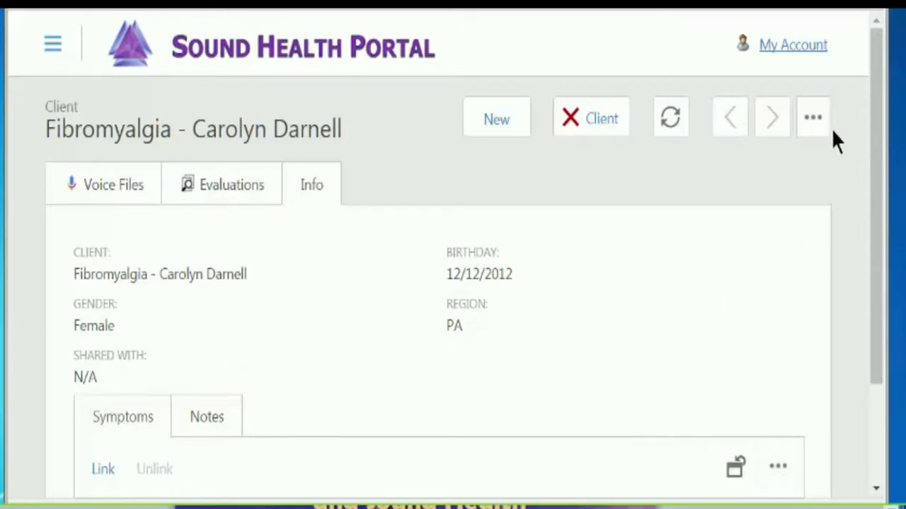
left_click(811, 117)
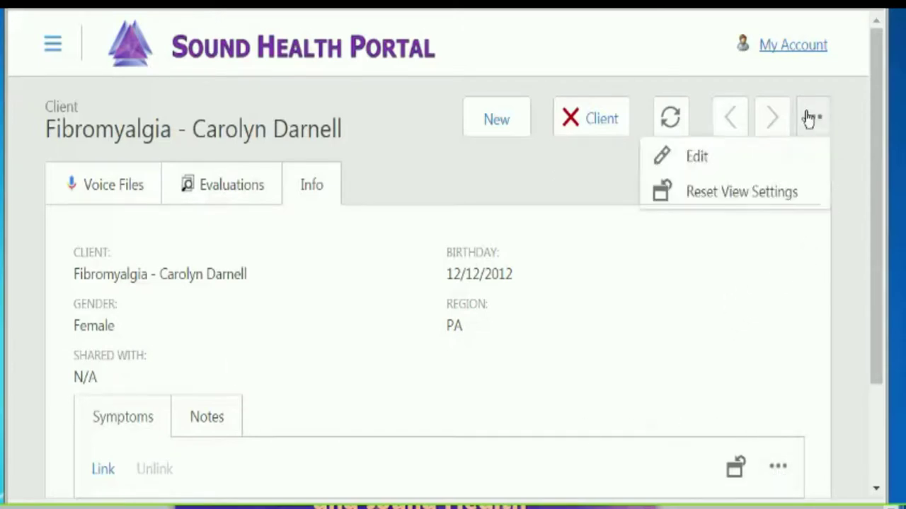
- Enter edit mode, check the save options, and search the Shared With field for a provider by name
left_click(702, 164)
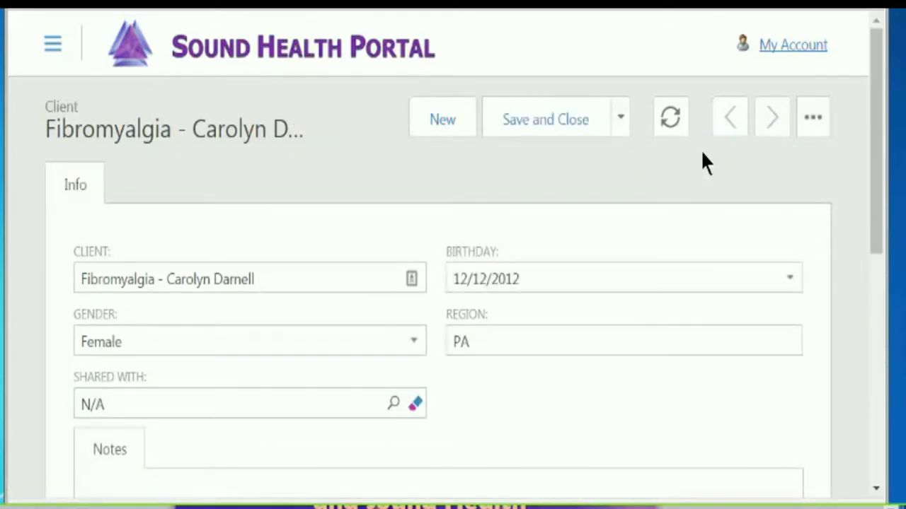
left_click(623, 120)
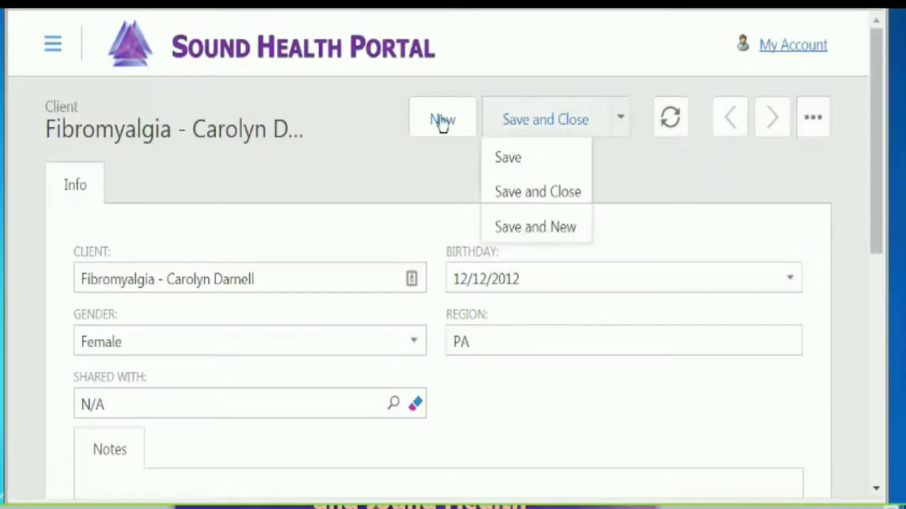
left_click(328, 267)
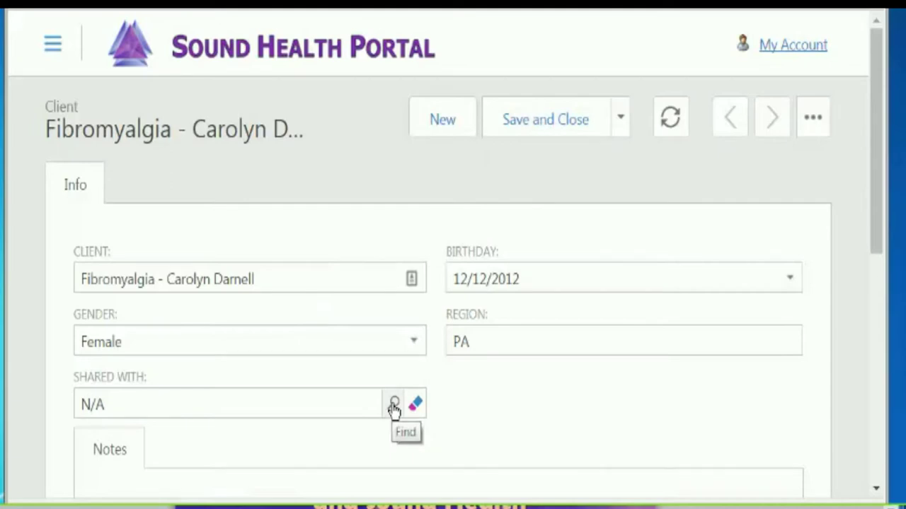
left_click(394, 406)
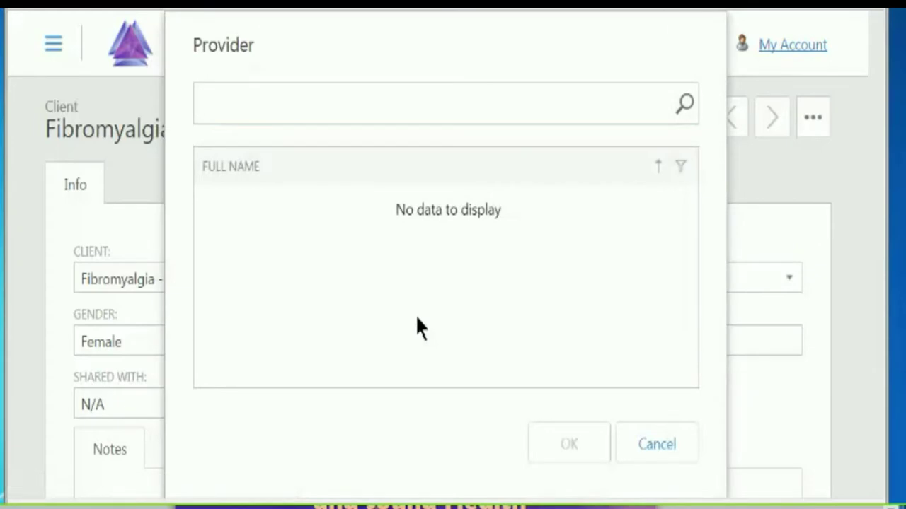
type("george")
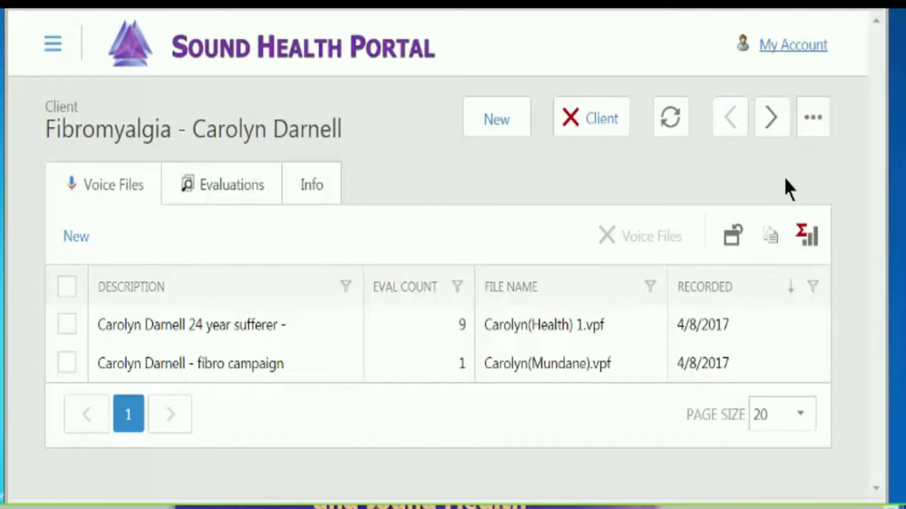
- Show the first voice file's Report Template evaluations, led by Aggressiveness at 1,202
left_click(160, 322)
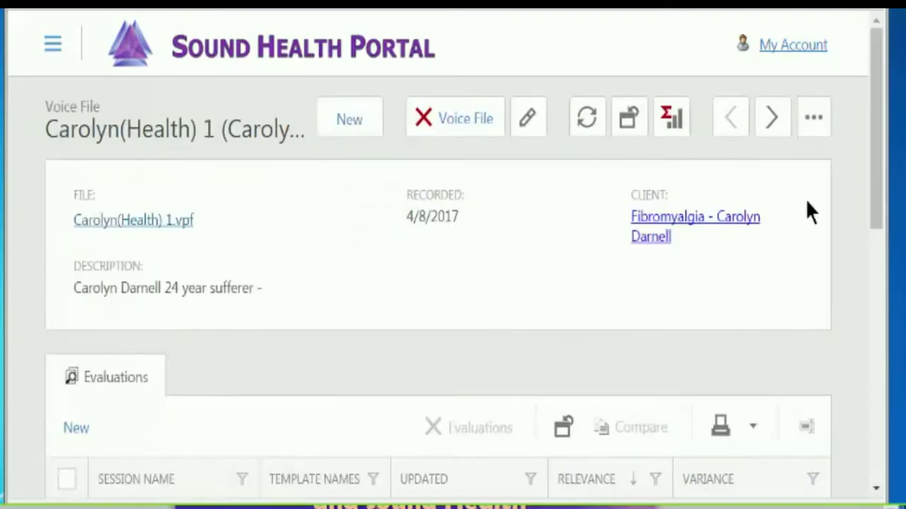
left_click(813, 119)
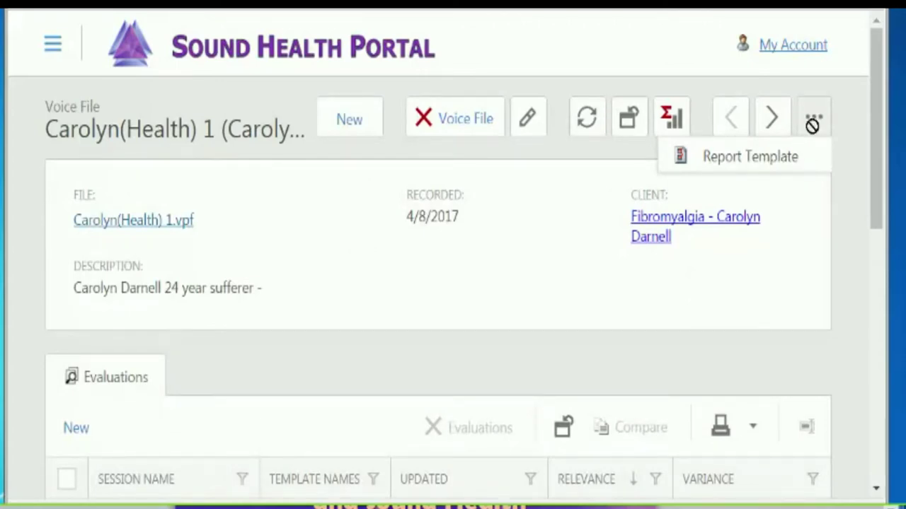
left_click(763, 159)
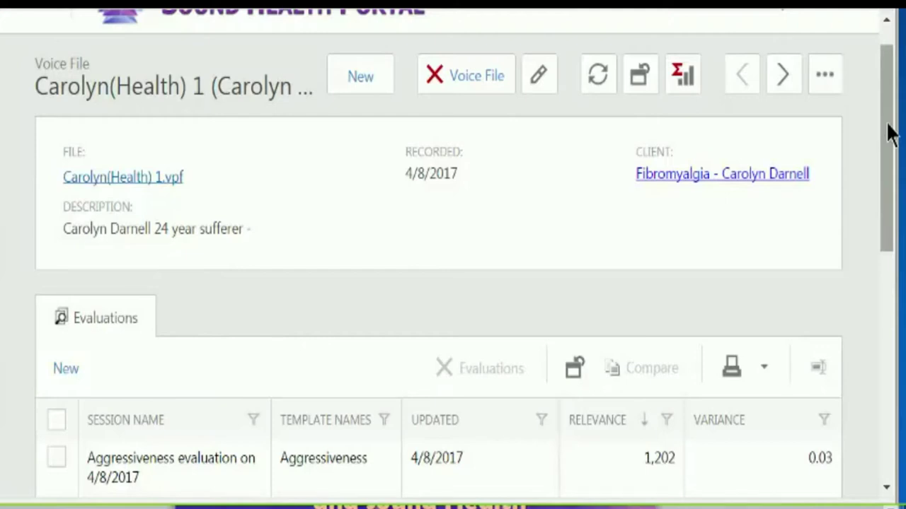
scroll(859, 234, "down", 3)
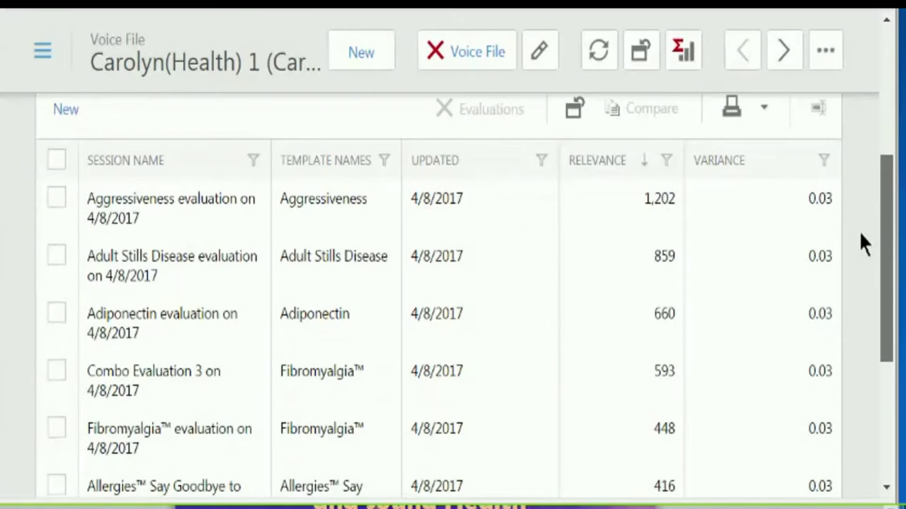
scroll(859, 212, "up", 2)
scroll(862, 141, "up", 1)
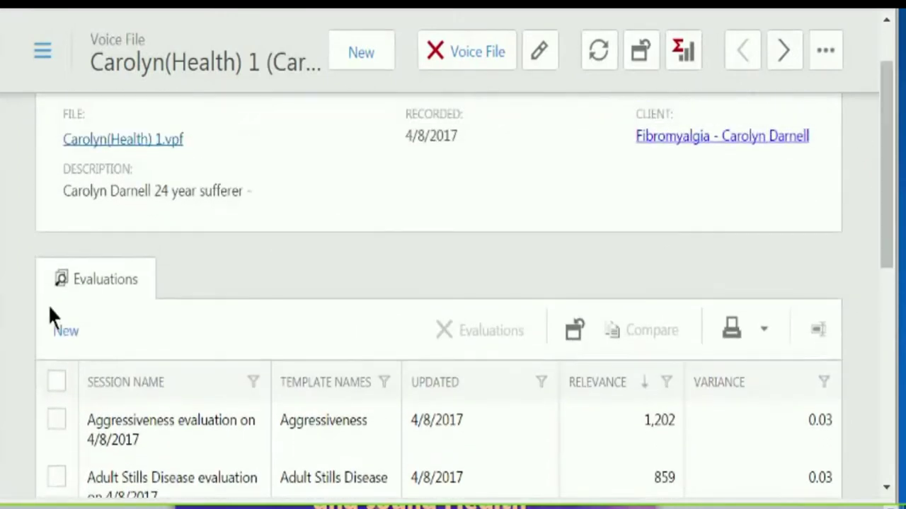